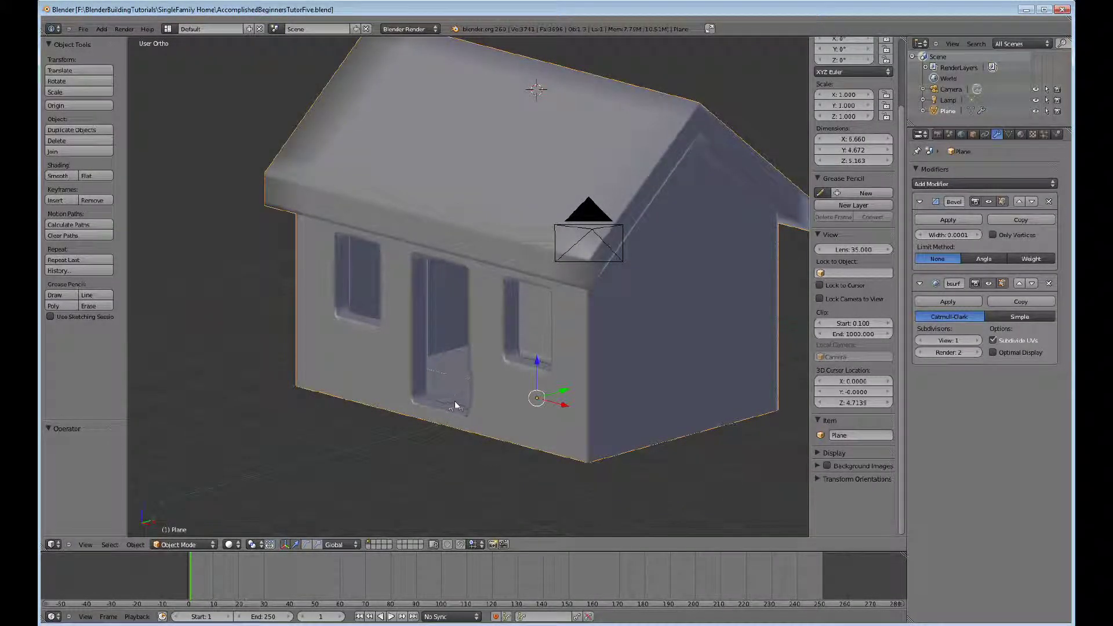
Enter mesh editing on the house and select the loop of faces lining the front window opening beside the door, farther from the camera
middle_drag(447, 407, 542, 356)
key(KP_1)
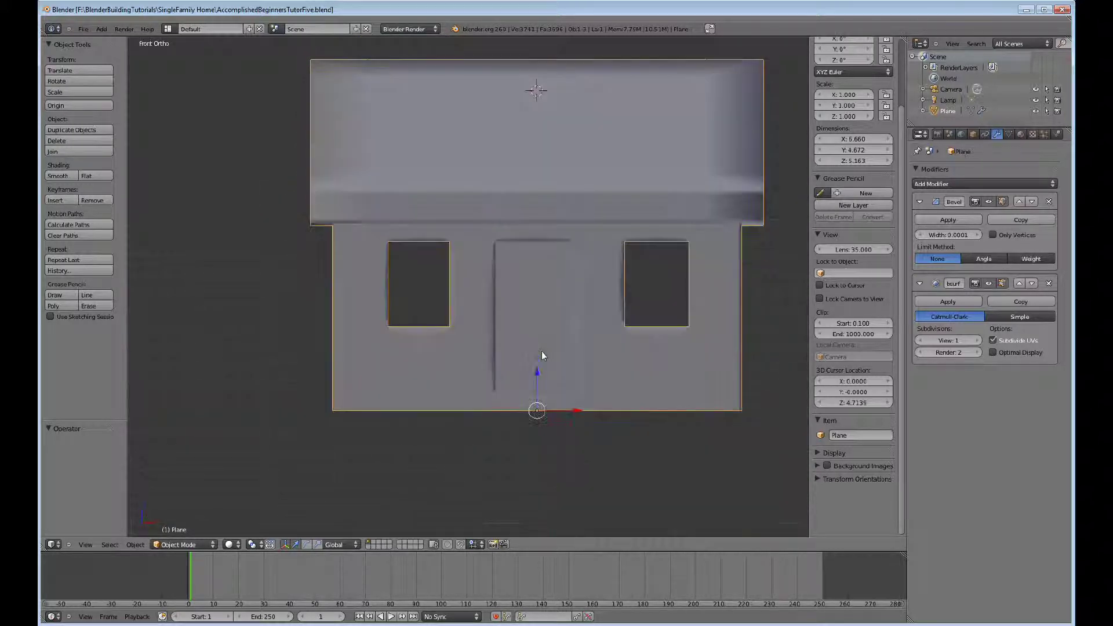
scroll(541, 317, up, 6)
scroll(542, 317, down, 4)
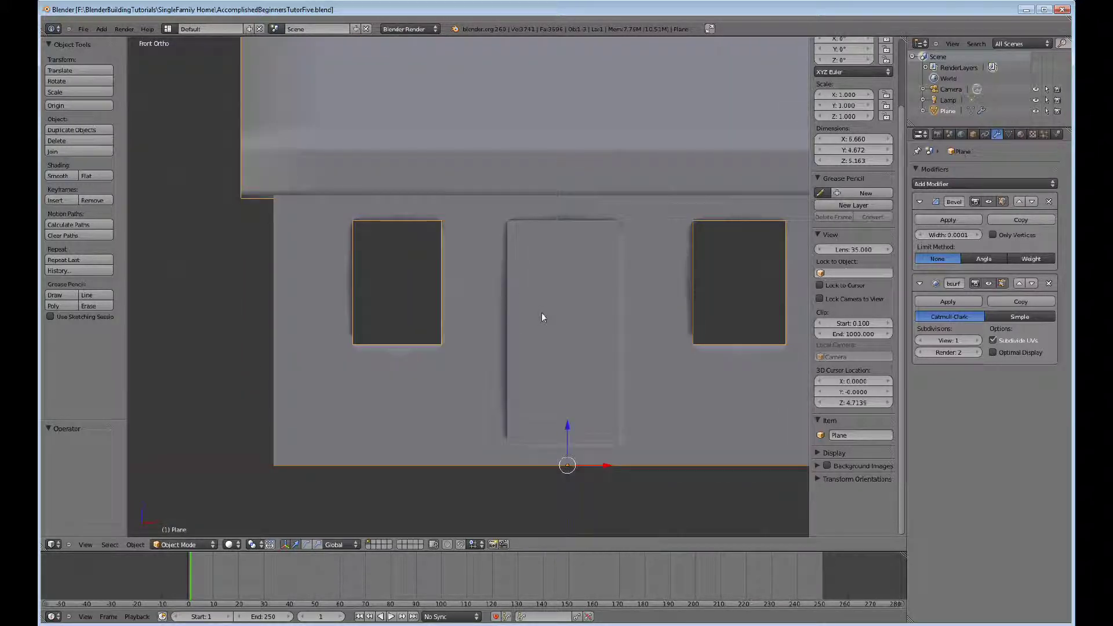
key(Tab)
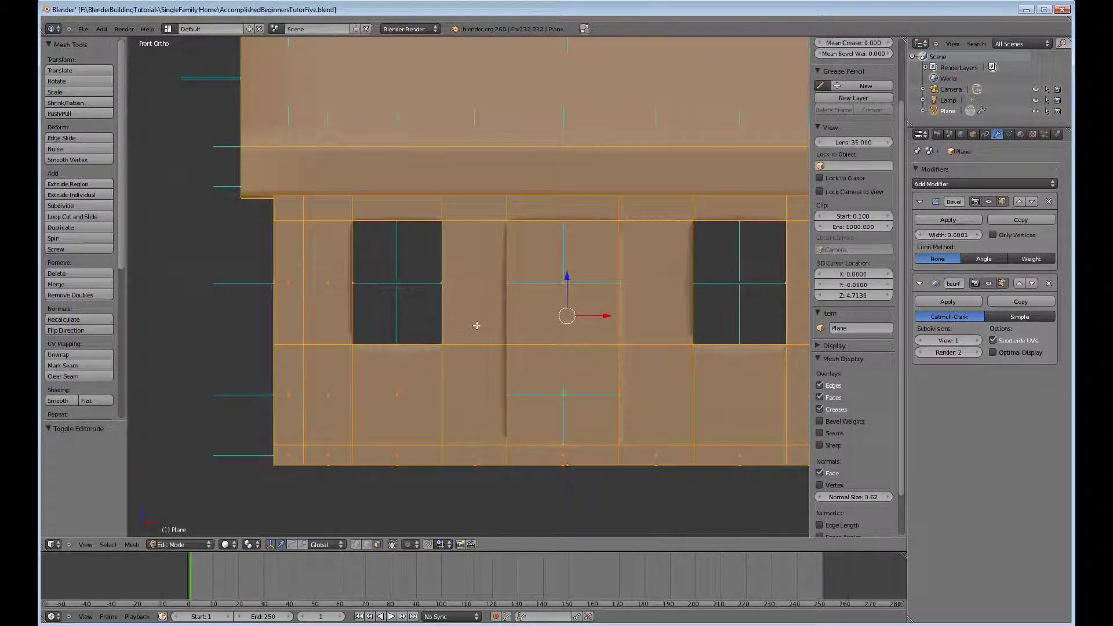
key(a)
middle_drag(474, 309, 272, 435)
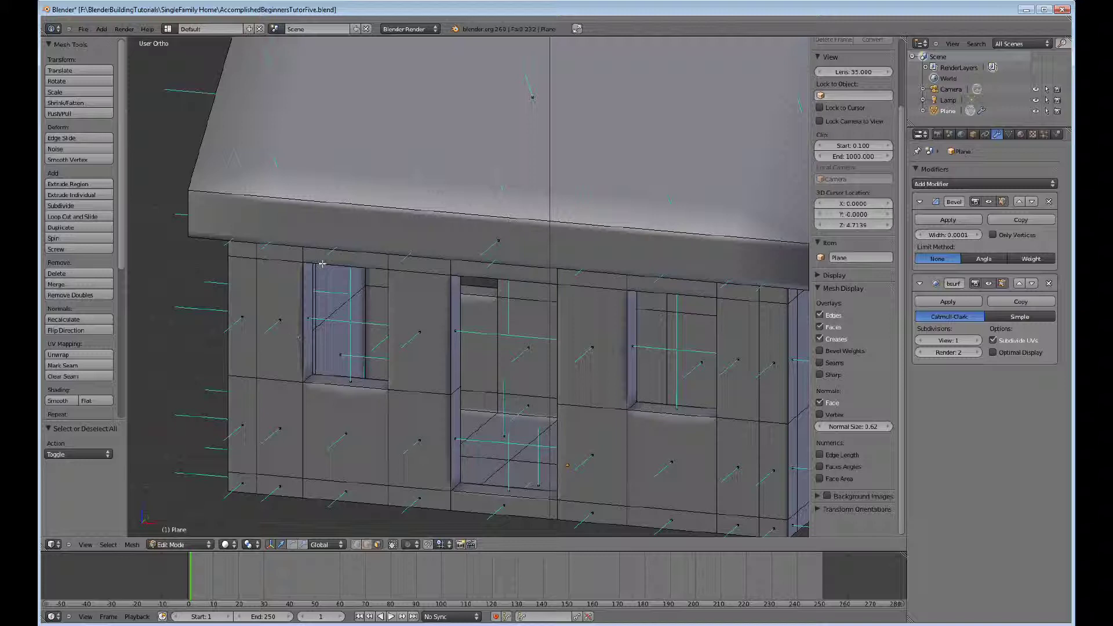
alt+right_click(308, 376)
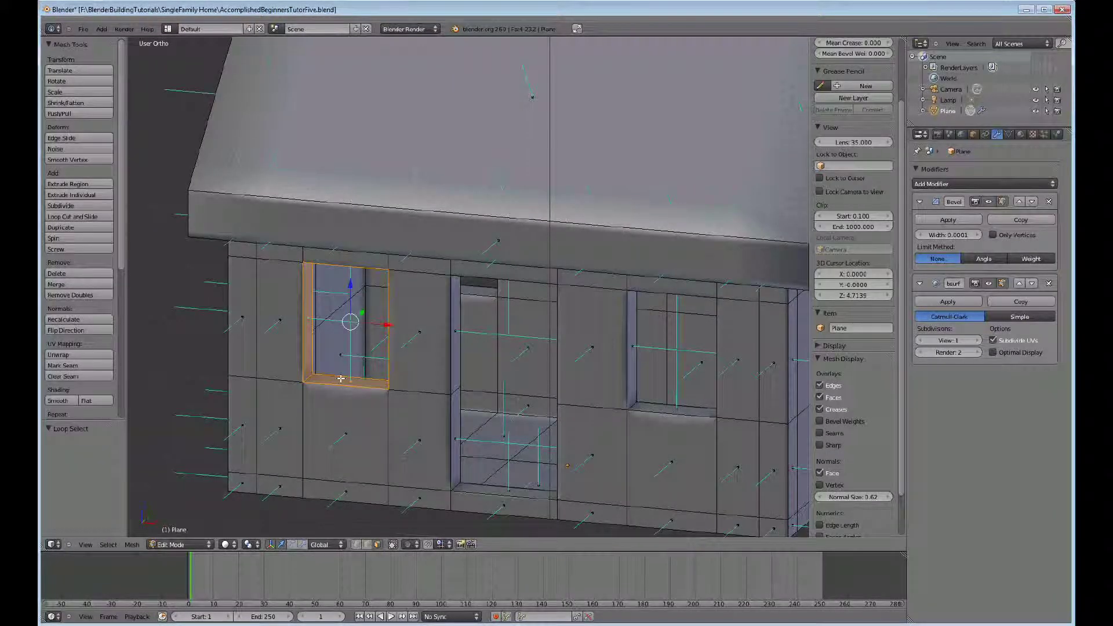
Duplicate the window's face loop in front view and scale the copy to about 0.912 on every axis except Y
key(KP_1)
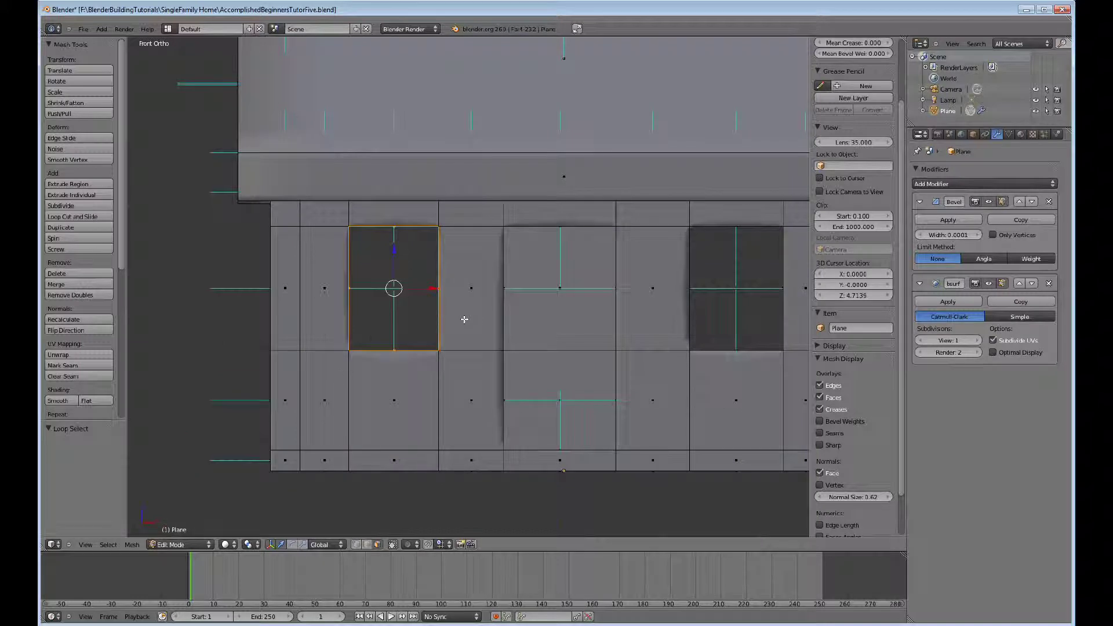
key(e)
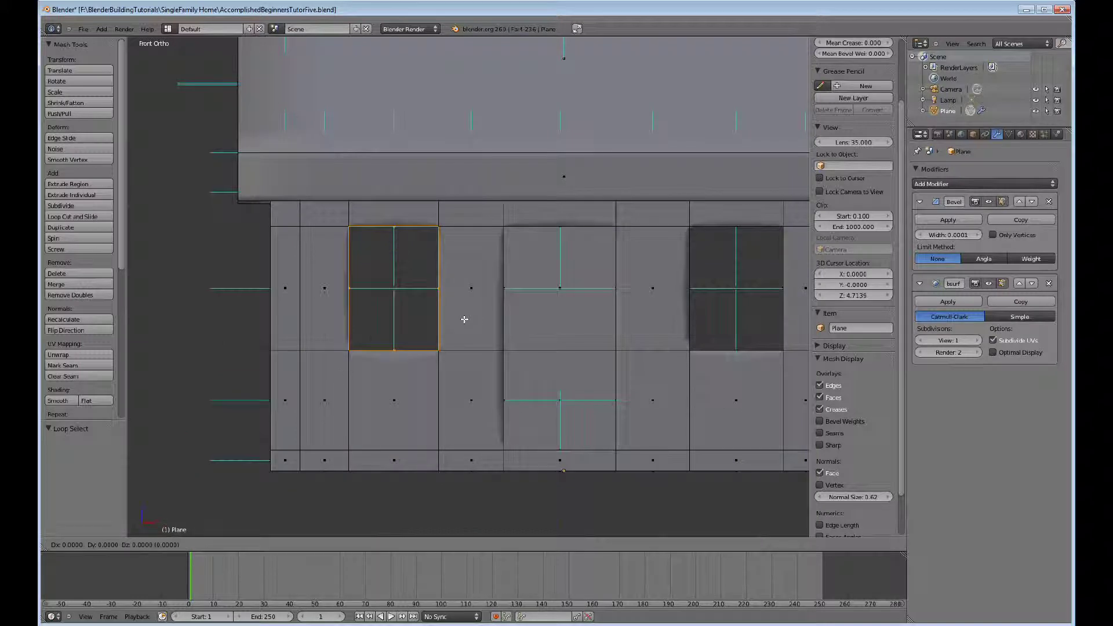
key(s)
key(shift+y)
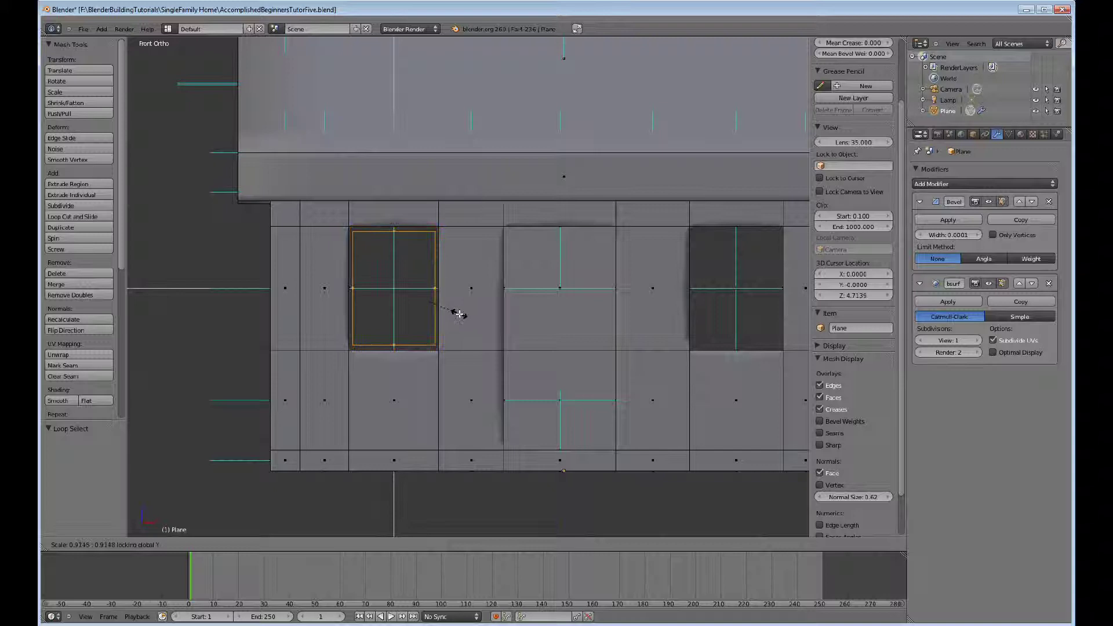
click(458, 314)
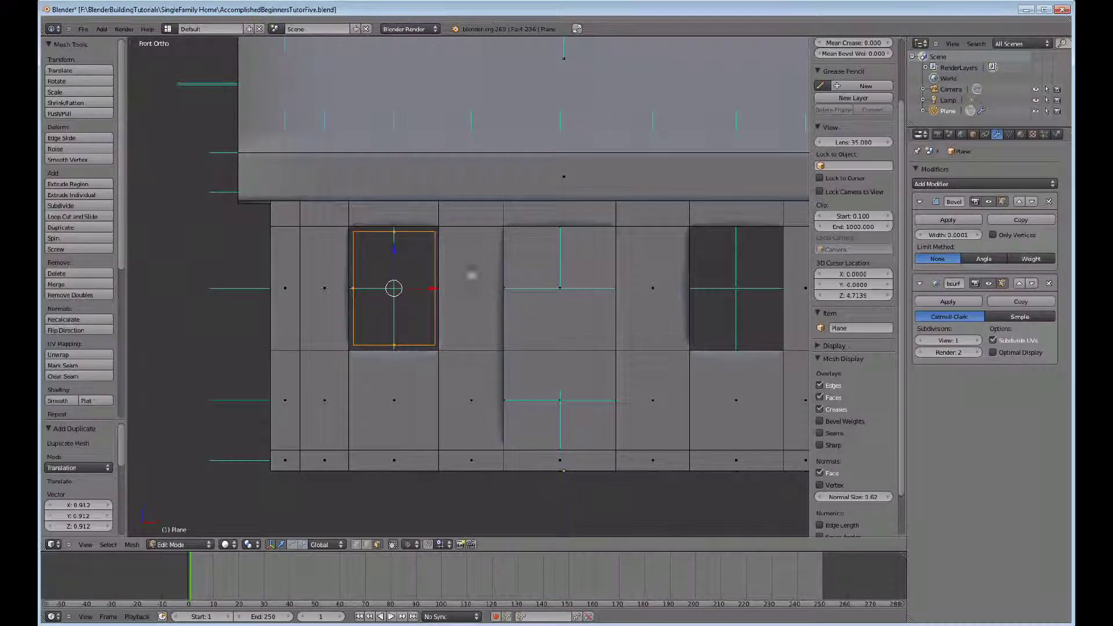
Scale the duplicated window loop to about 1.316 along Y so it becomes deeper than the wall opening
middle_drag(472, 275, 375, 277)
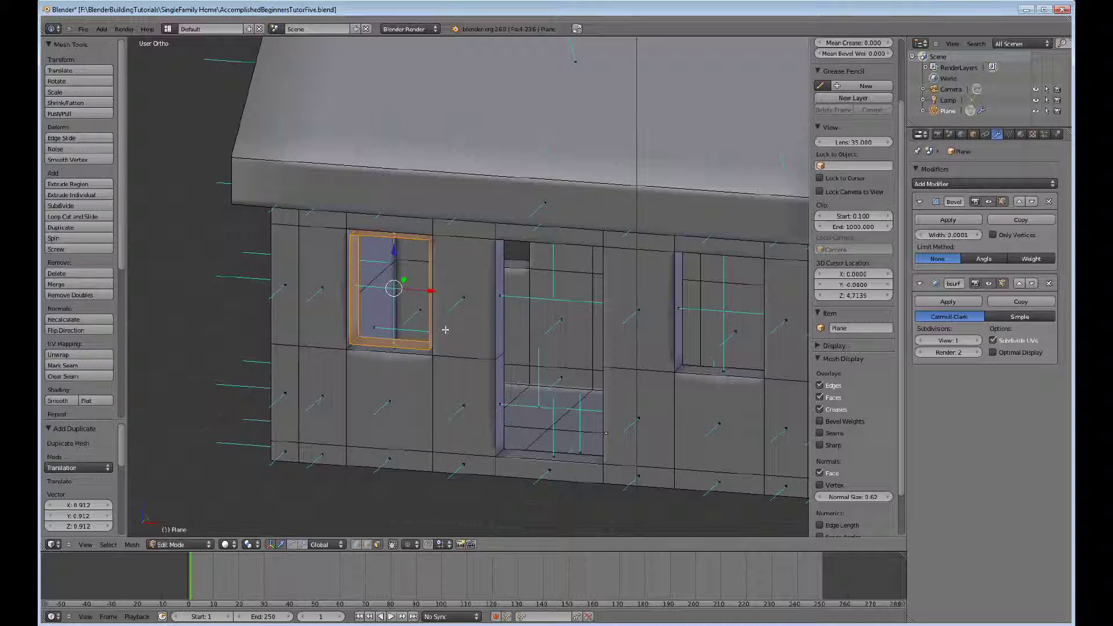
scroll(443, 337, up, 6)
scroll(437, 341, down, 2)
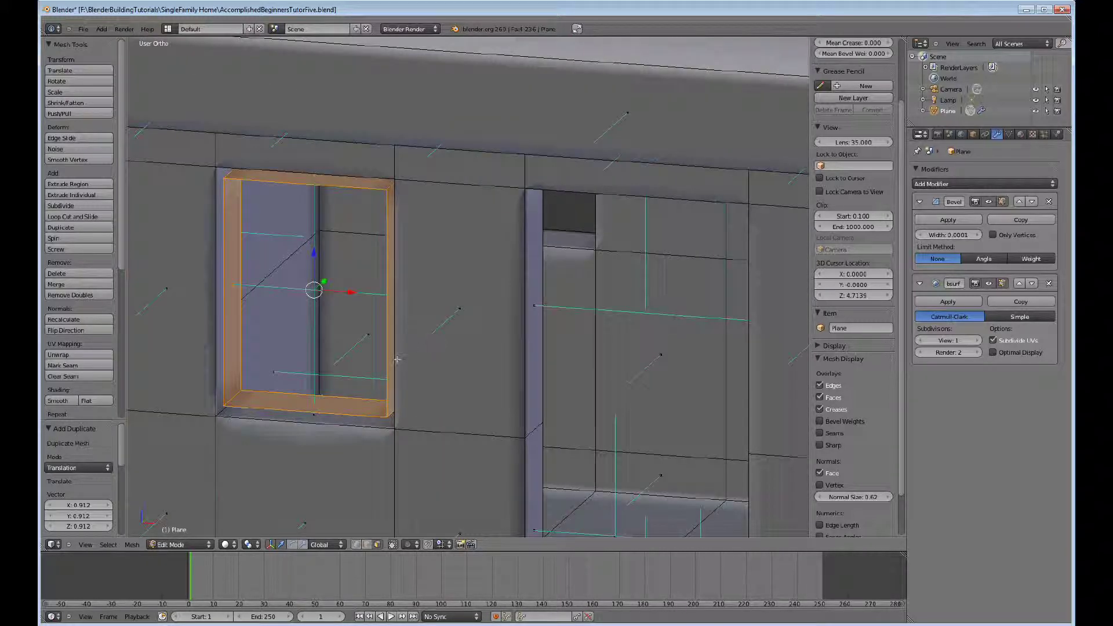
scroll(400, 362, down, 3)
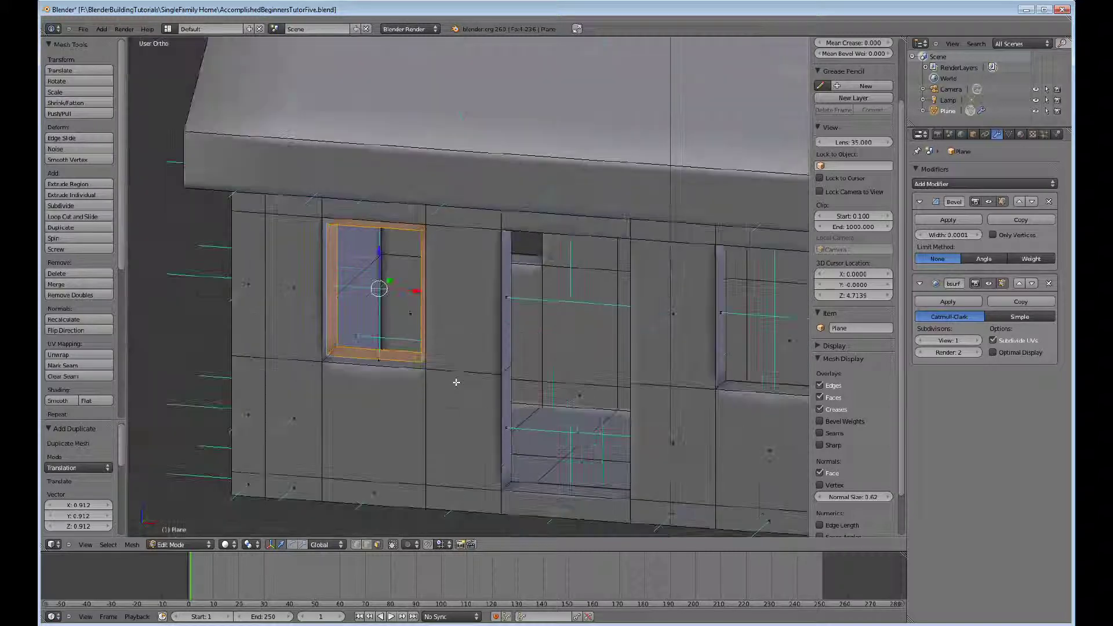
click(492, 385)
middle_drag(411, 412, 419, 376)
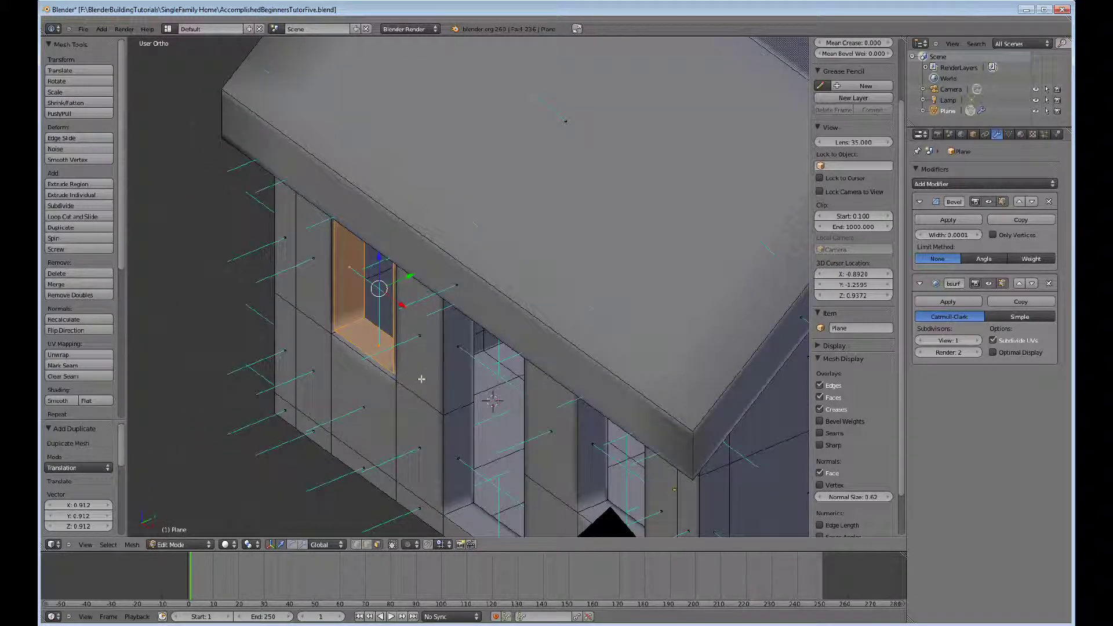
key(s)
key(y)
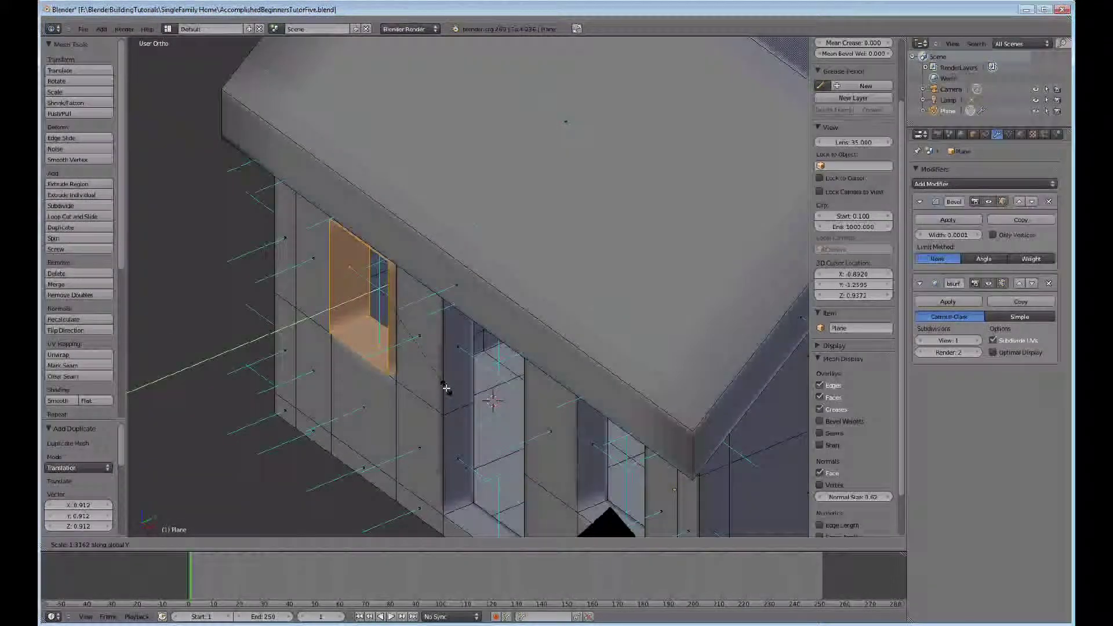
click(444, 386)
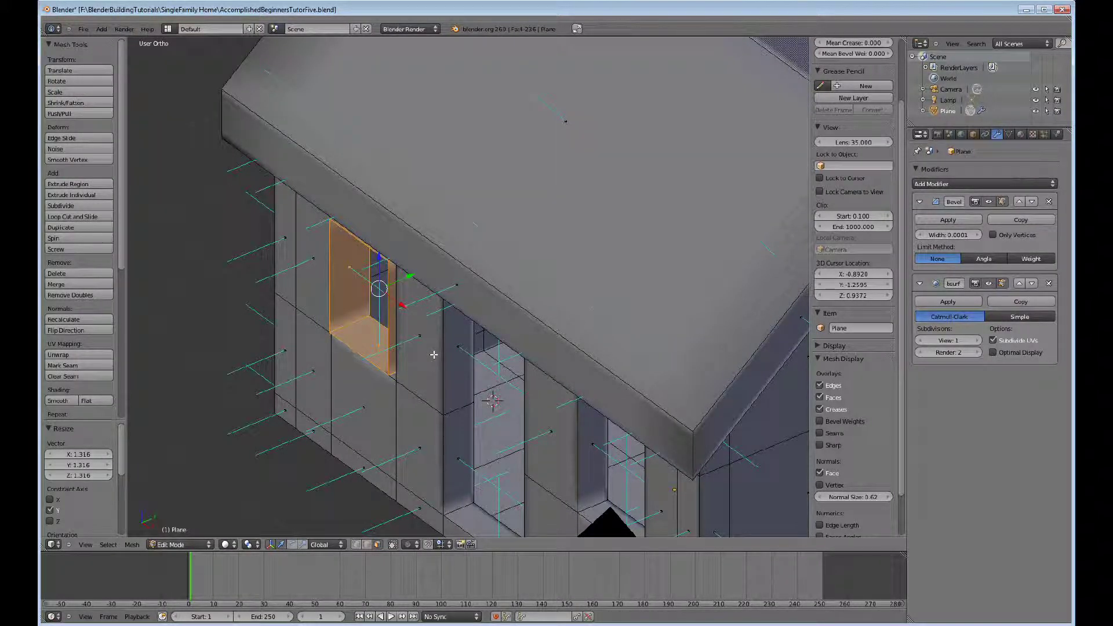
Separate the selected window loop into its own object and return to Object Mode
key(p)
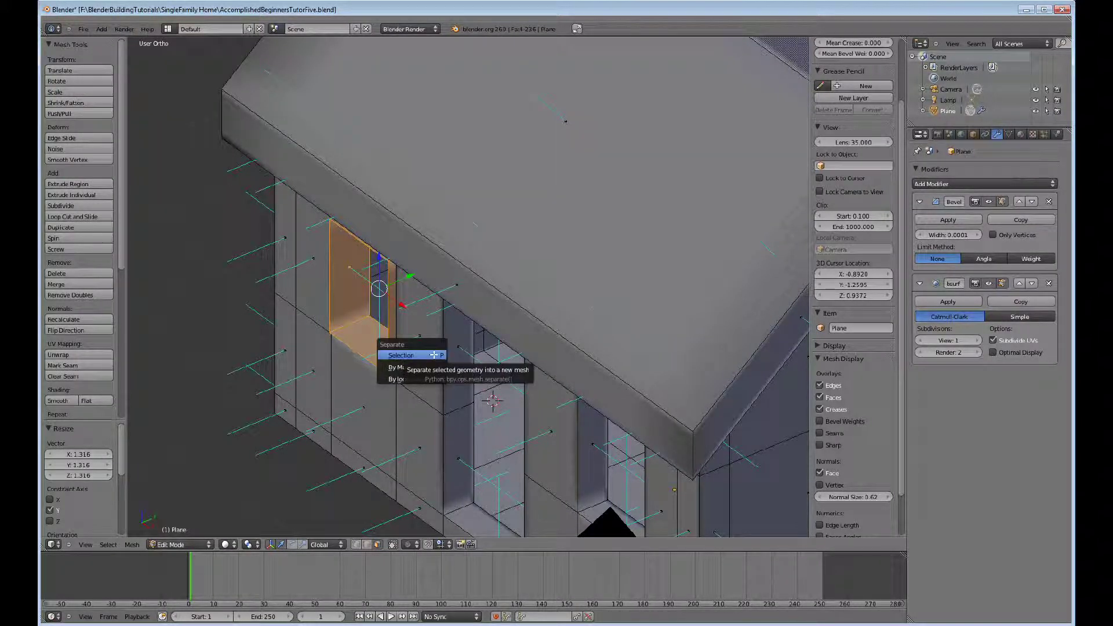
click(434, 355)
key(Tab)
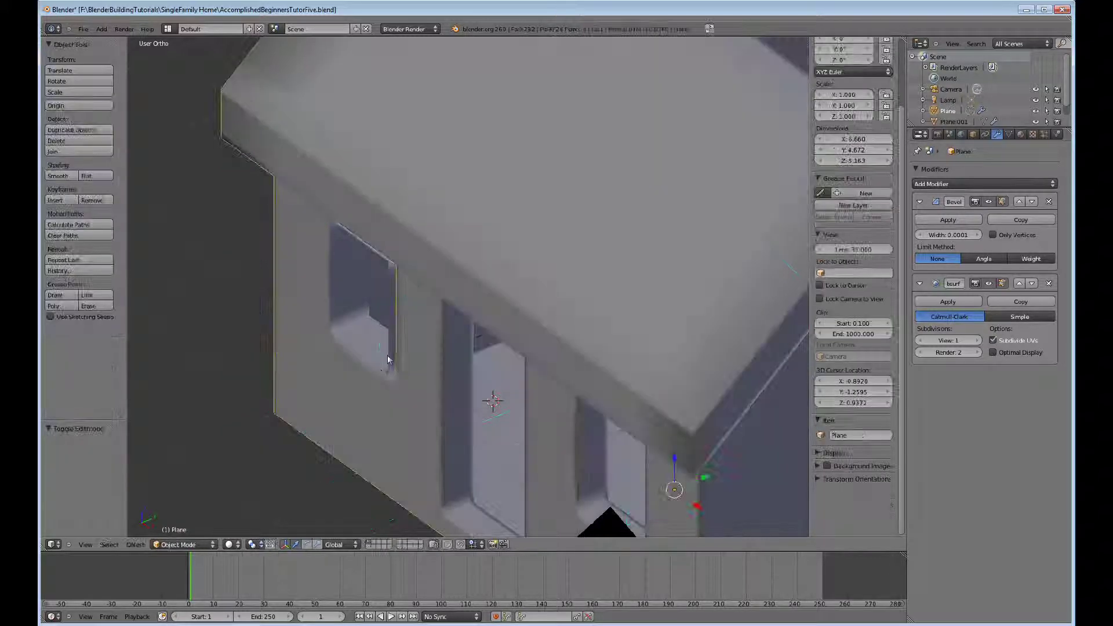
Set the separated window frame's origin to its geometry and move the frame along Y out in front of the wall
right_click(382, 339)
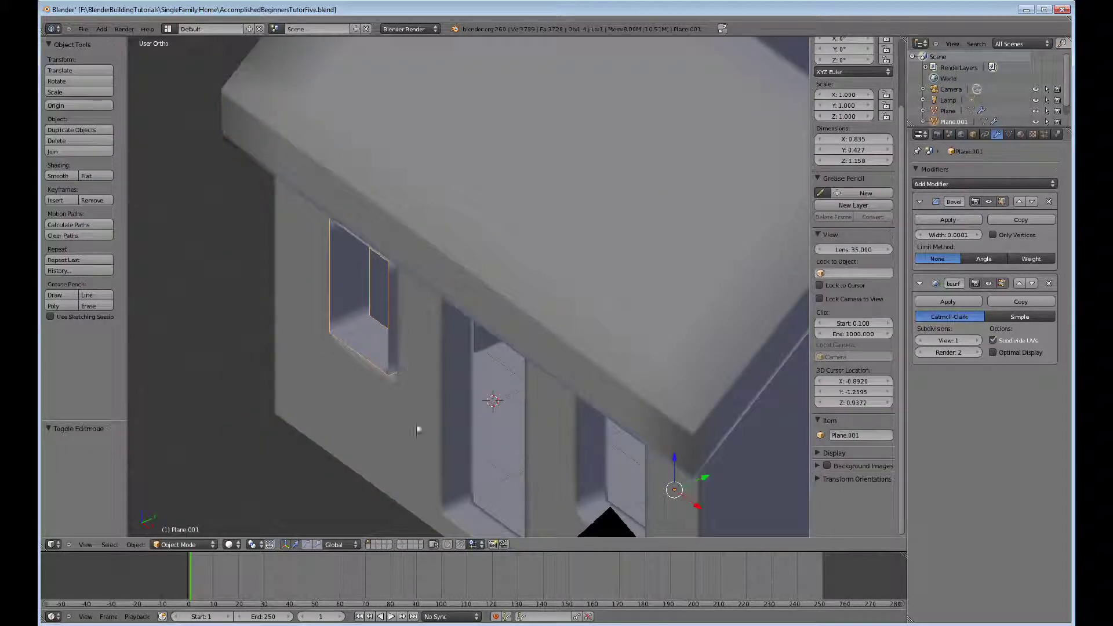
click(135, 548)
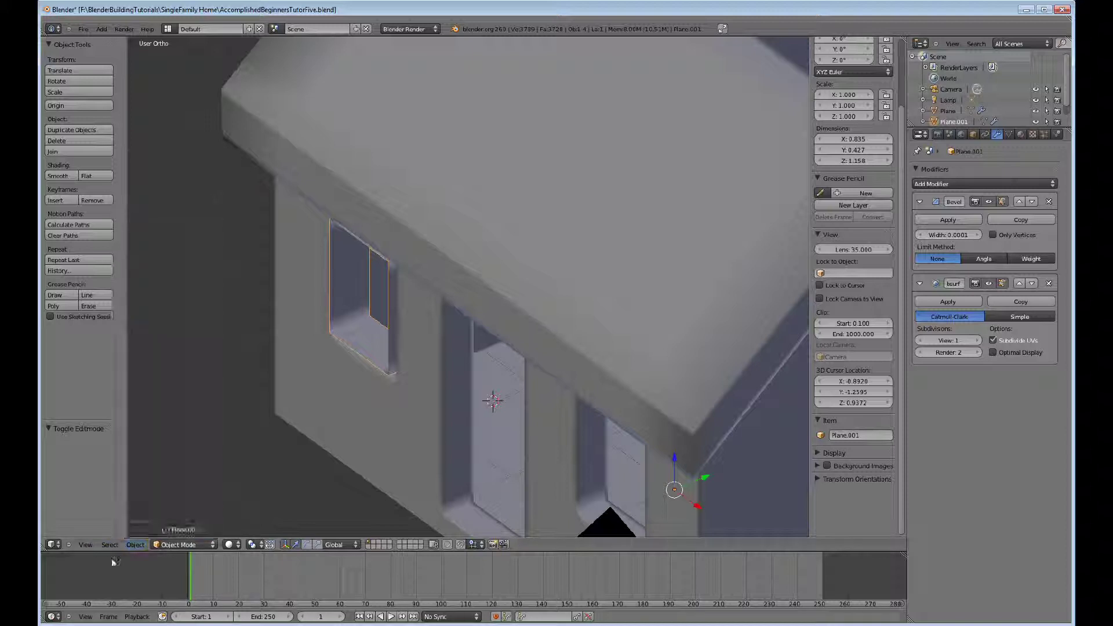
click(136, 545)
mouse_move(148, 497)
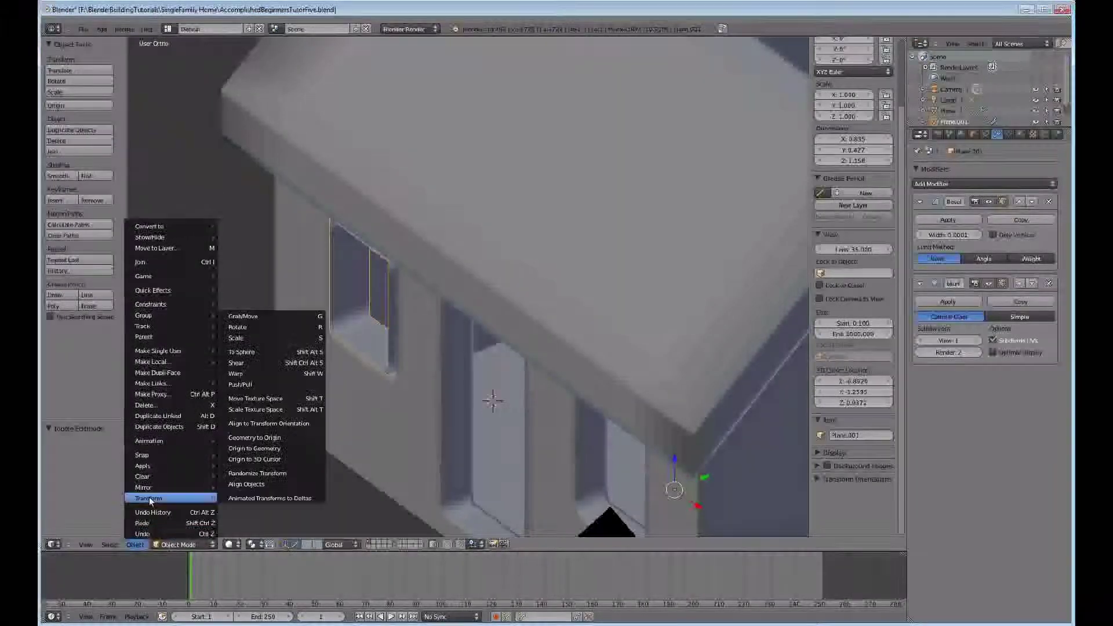
click(265, 448)
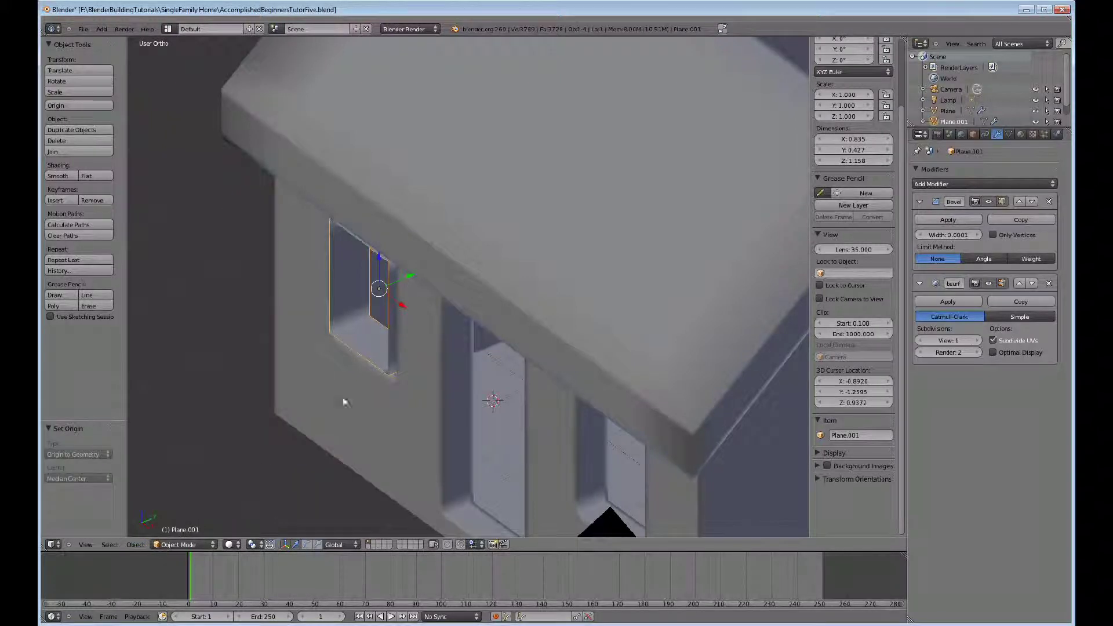
drag(411, 278, 326, 316)
Extrude the window frame's two side faces and scale the extrusion outward to about 1.237 along X
middle_drag(333, 354, 368, 346)
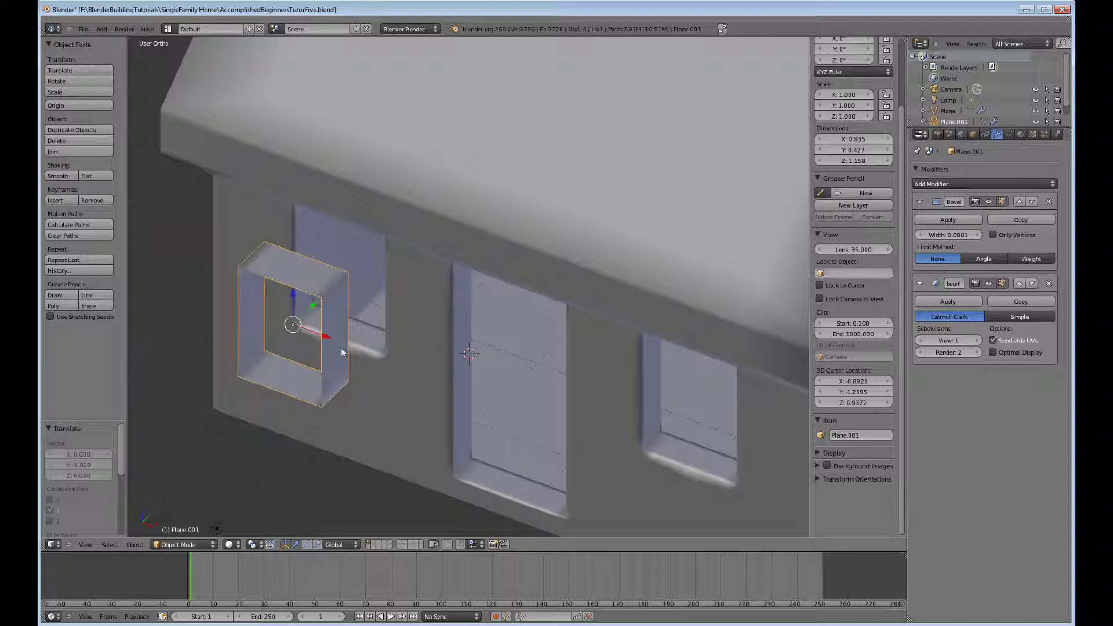
key(Tab)
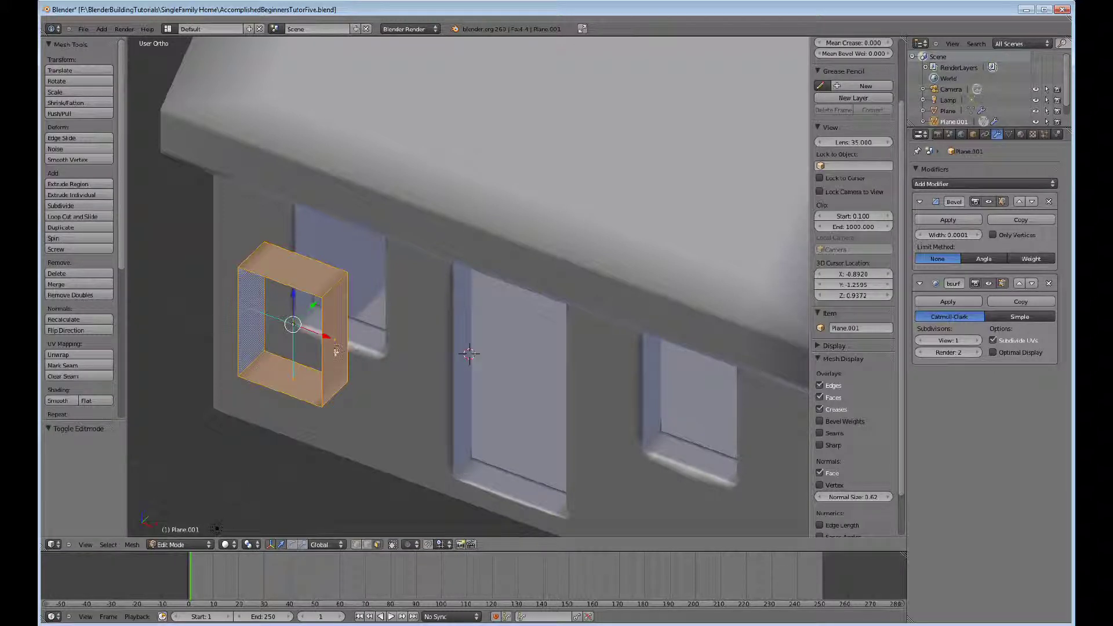
right_click(334, 350)
shift+right_click(252, 325)
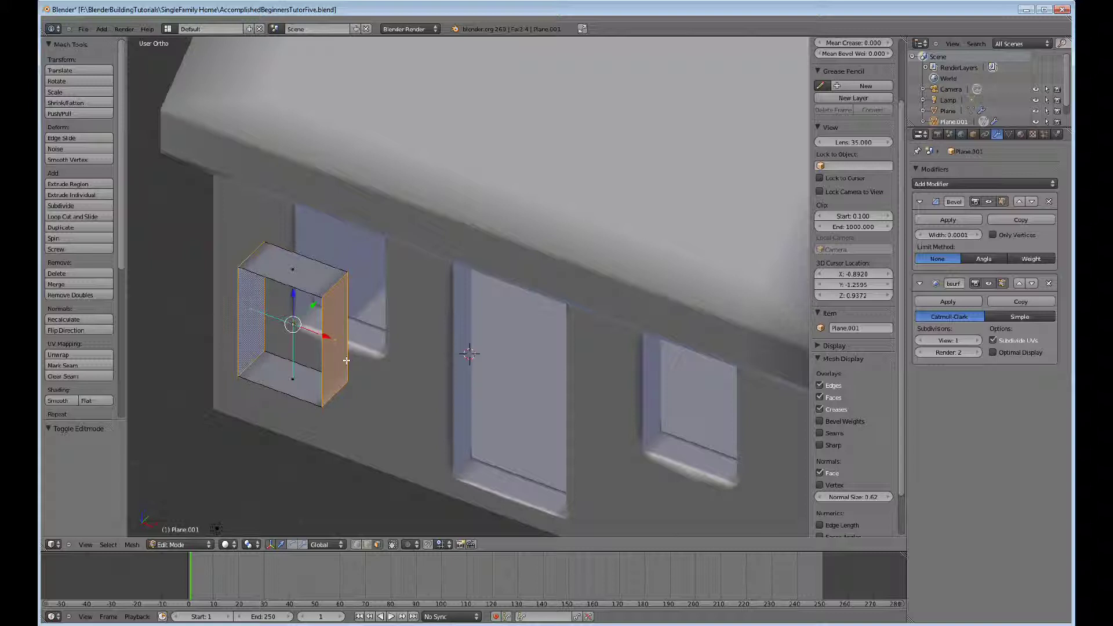
key(e)
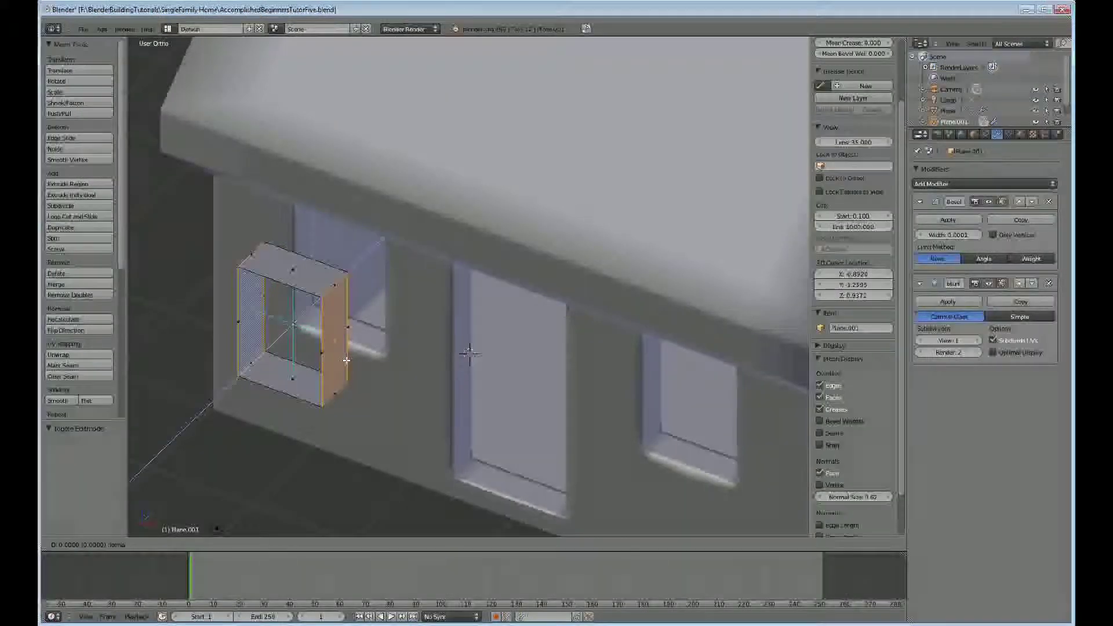
right_click(346, 360)
key(s)
key(x)
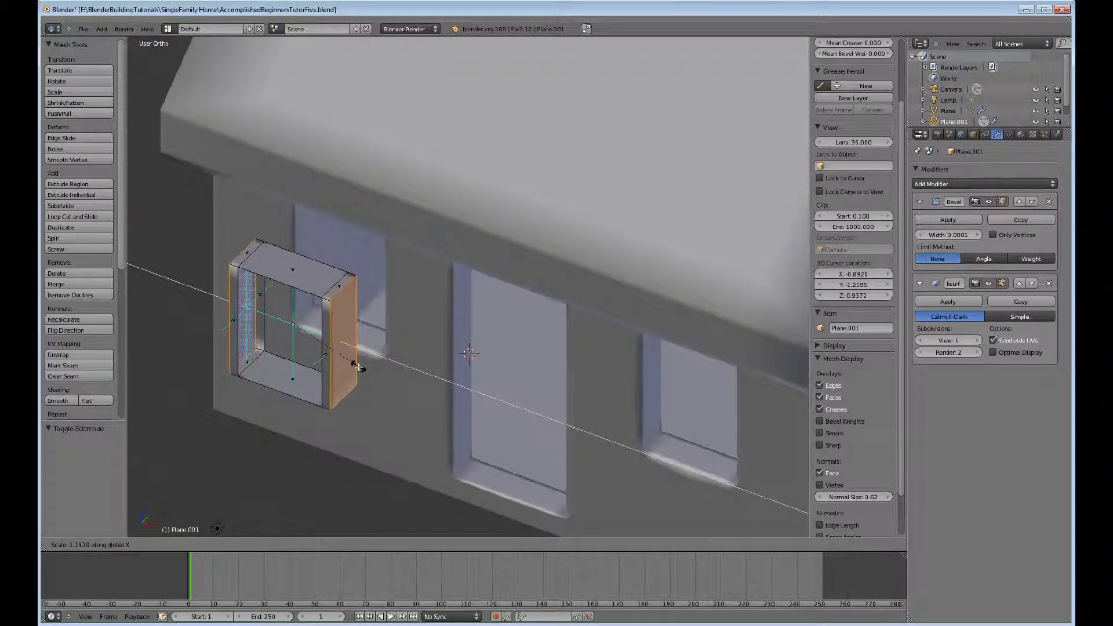
click(359, 367)
Extrude the window frame's top and bottom faces, corner faces included, and scale the extrusion outward to about 1.199 along Z
right_click(245, 252)
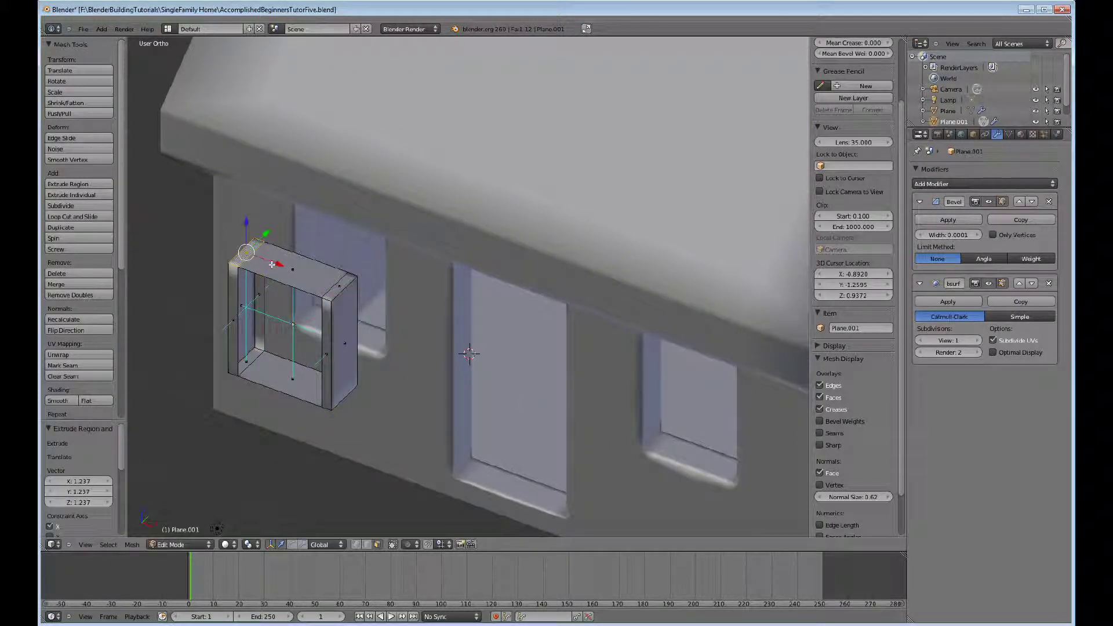
shift+right_click(338, 285)
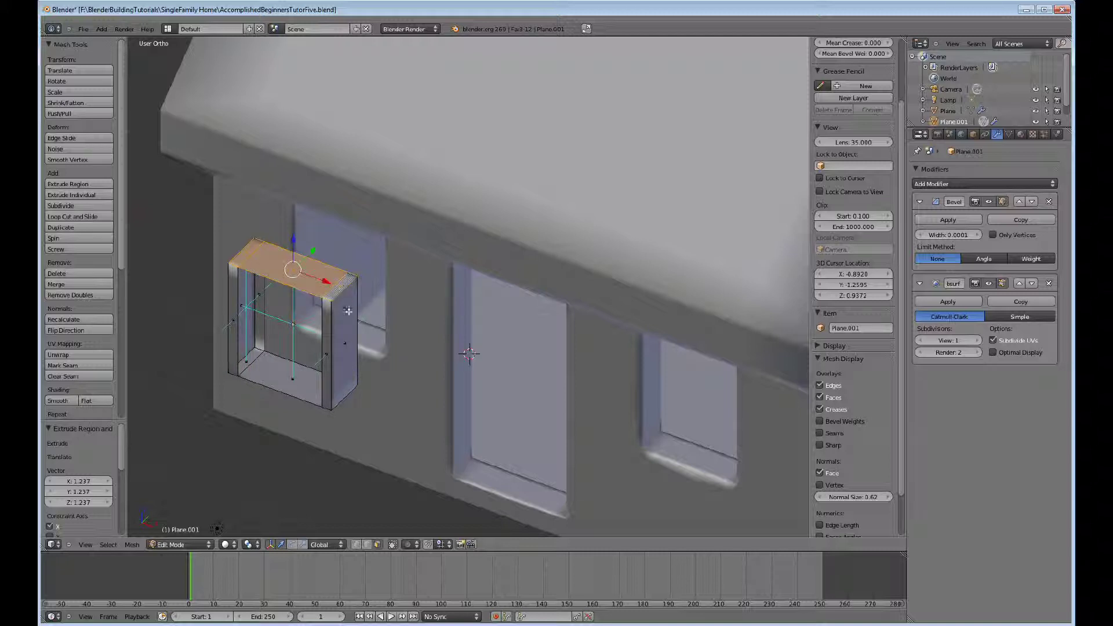
middle_drag(320, 357, 287, 245)
shift+right_click(288, 245)
shift+right_click(293, 291)
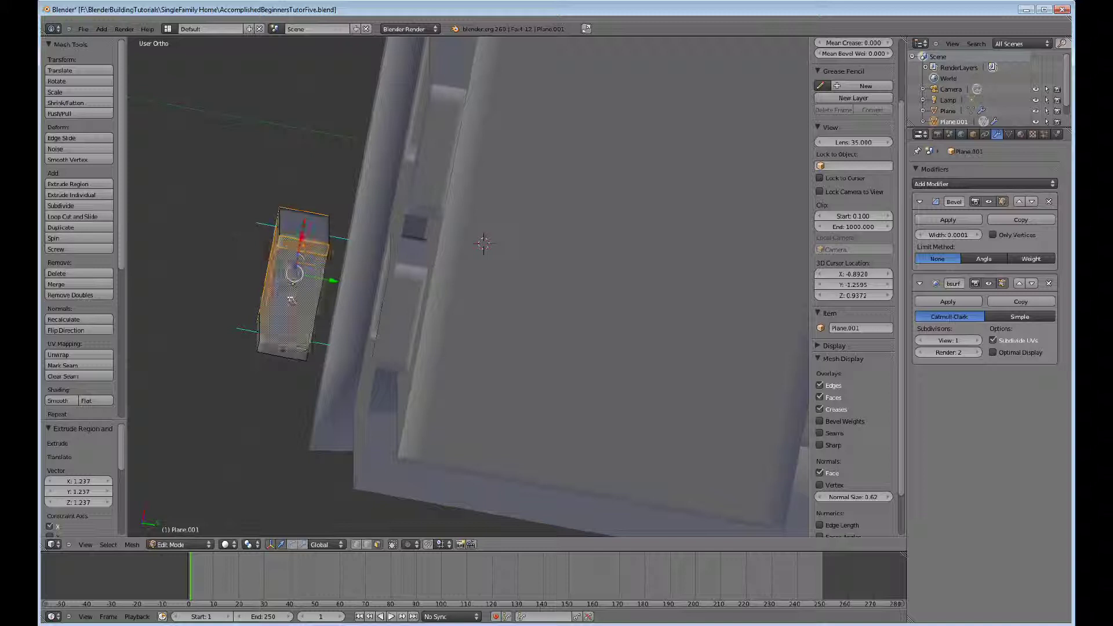
shift+right_click(288, 351)
key(KP_1)
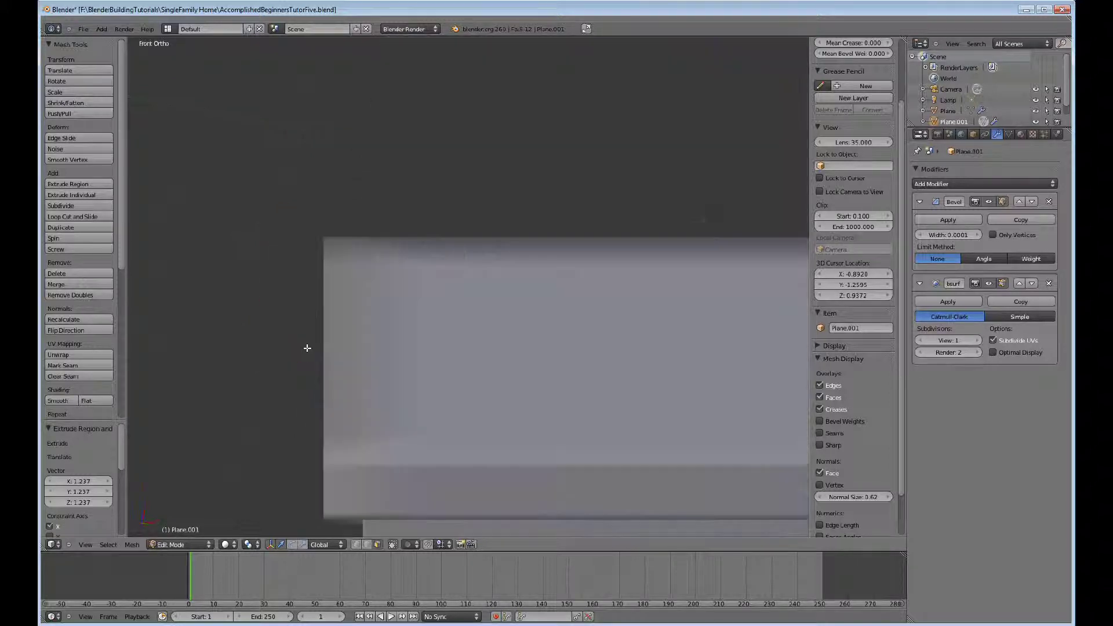
scroll(348, 382, down, 10)
ctrl+scroll(408, 403, up, 2)
ctrl+scroll(504, 417, down, 2)
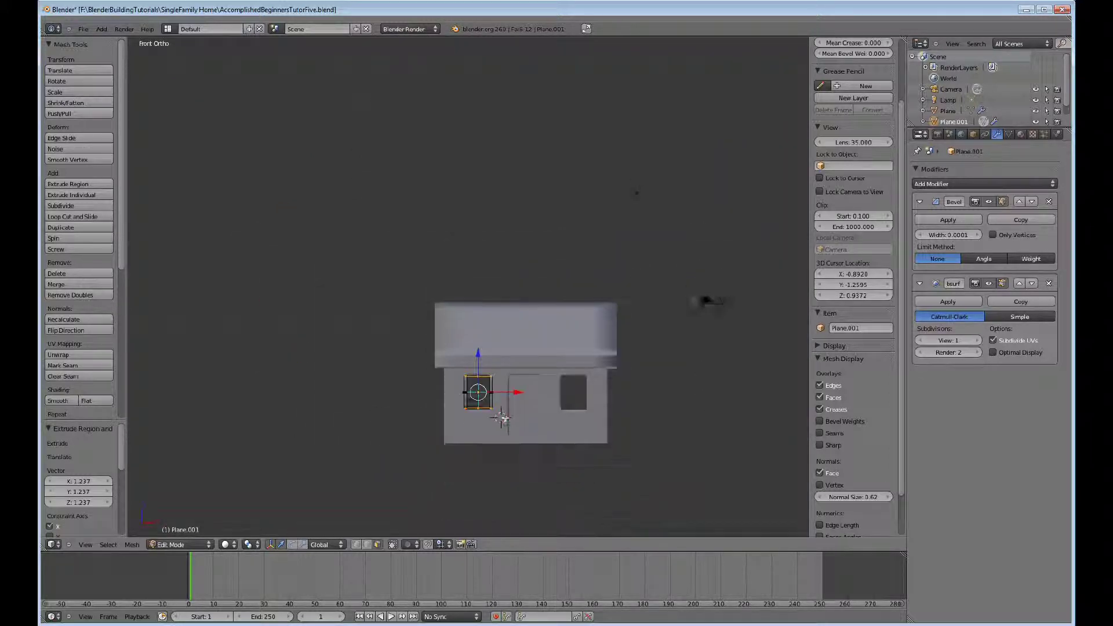
scroll(512, 416, up, 8)
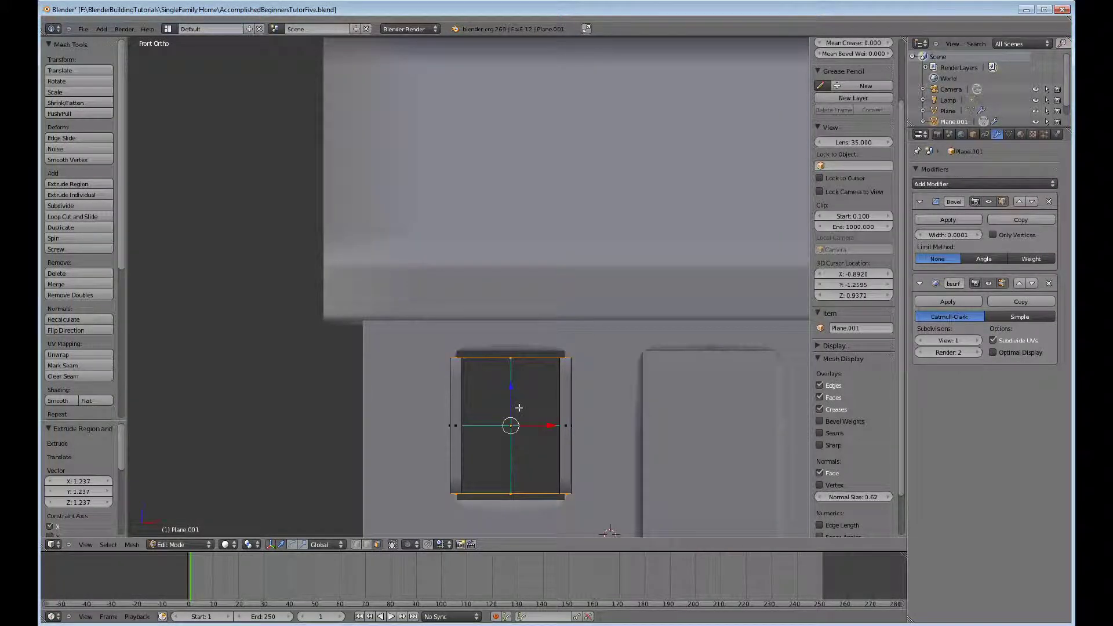
key(e)
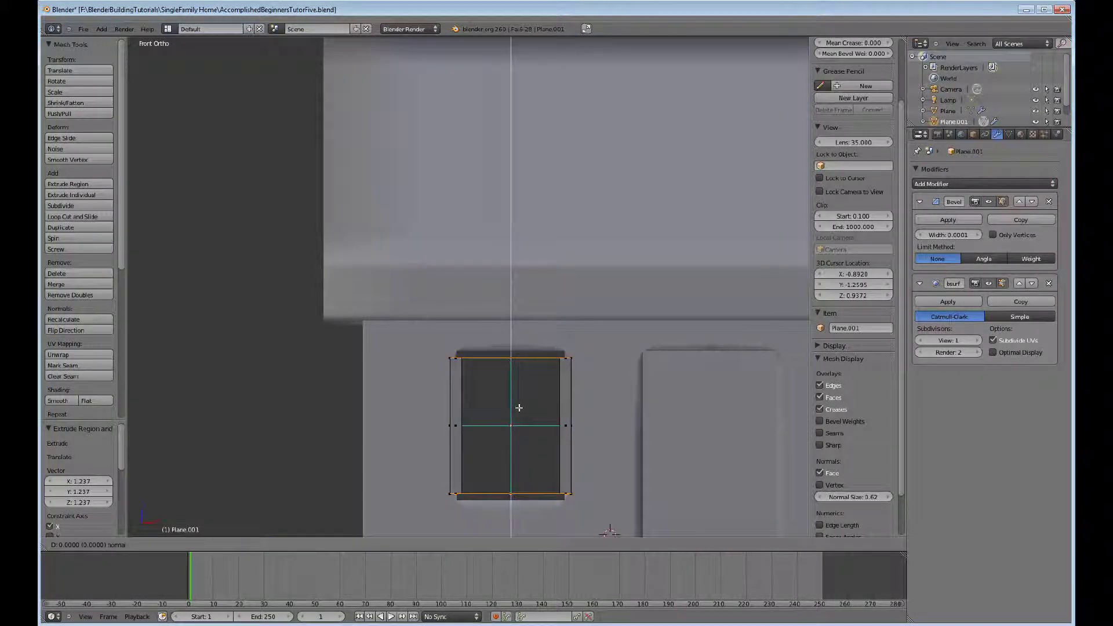
key(s)
key(z)
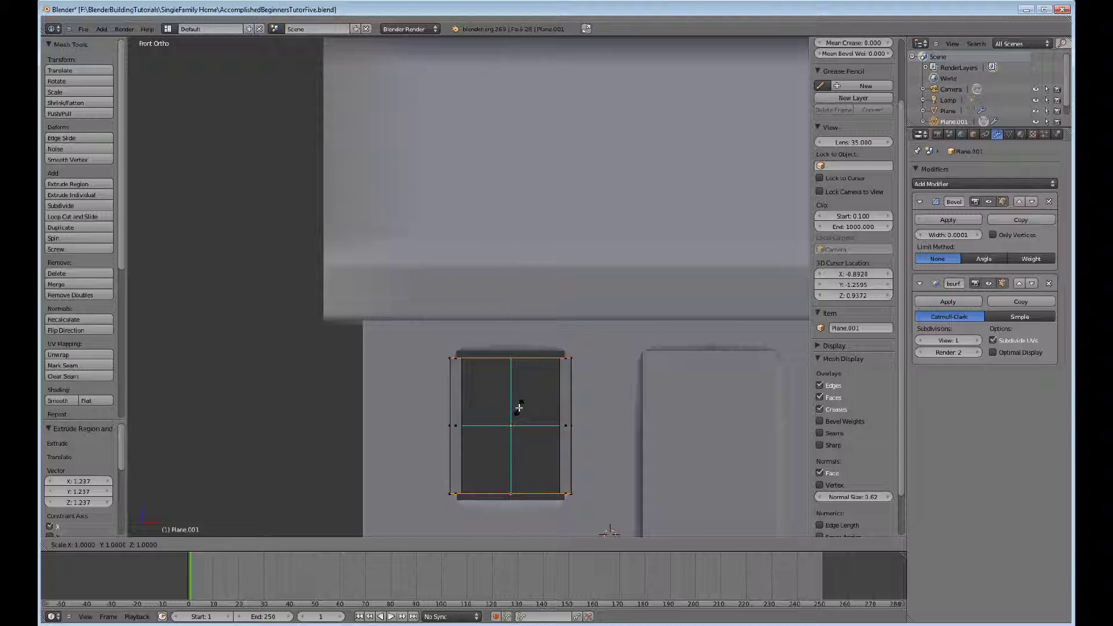
key(z)
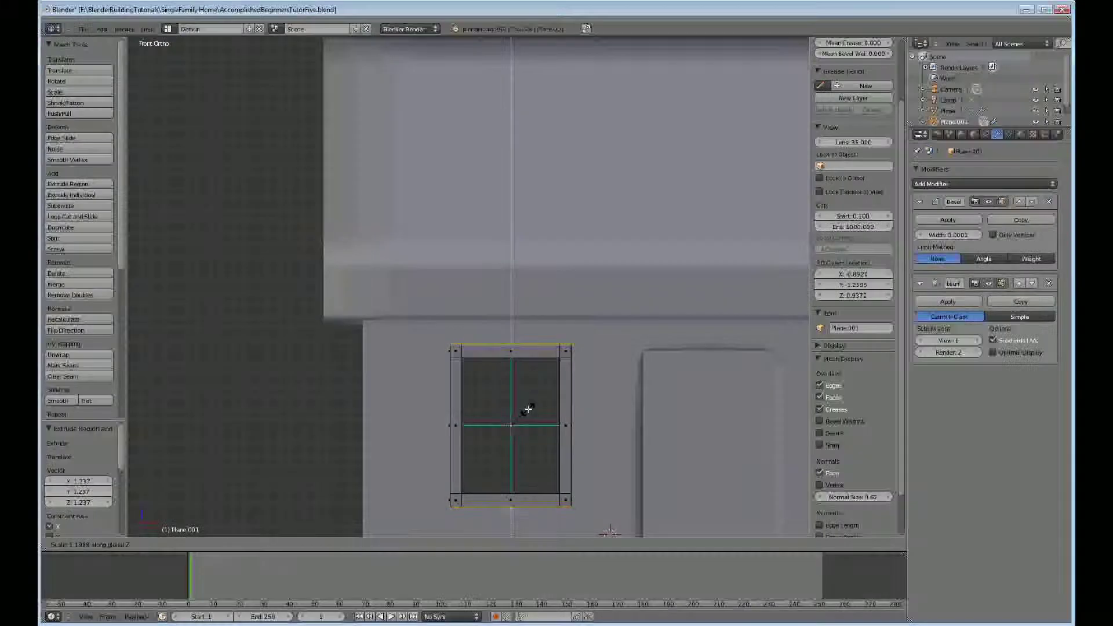
click(527, 409)
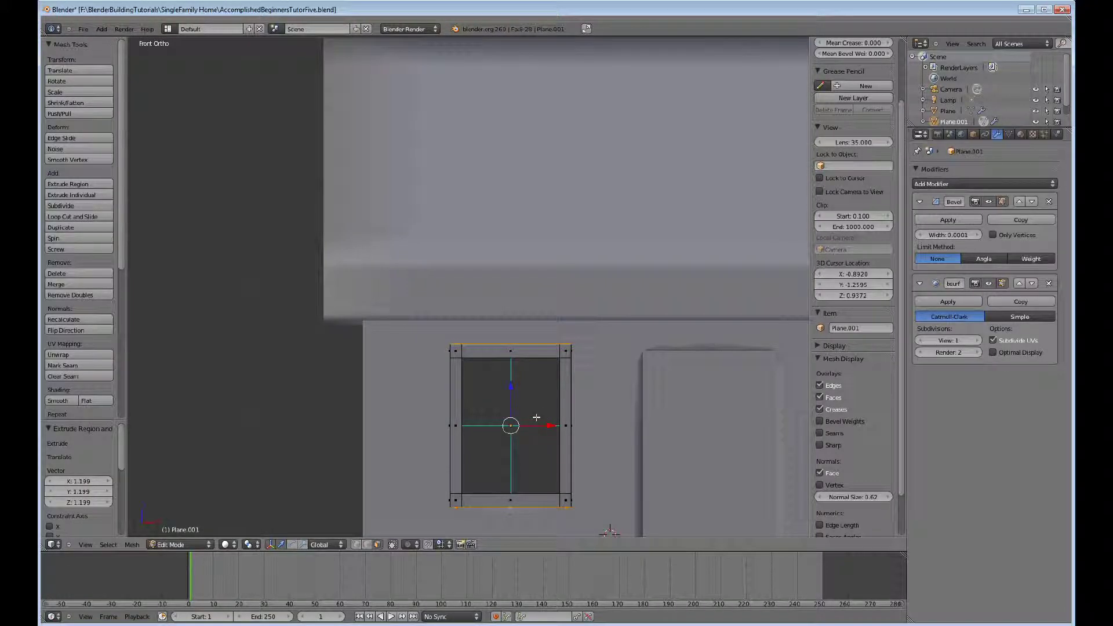
Switch to edge selection and select the window frame's front and back inner edge loops
middle_drag(534, 426, 492, 488)
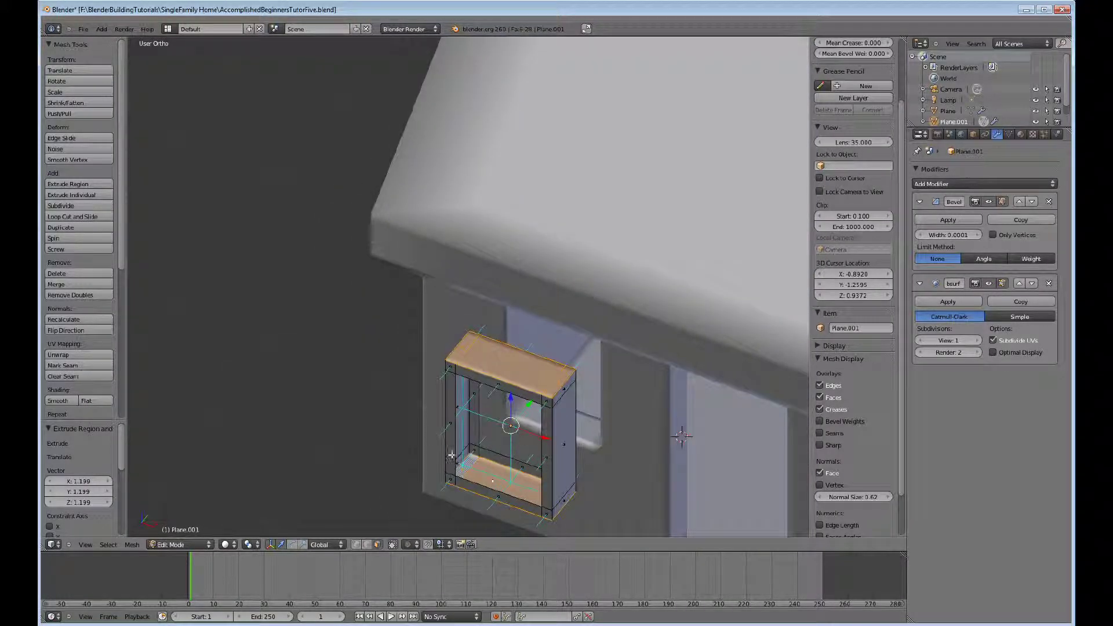
key(a)
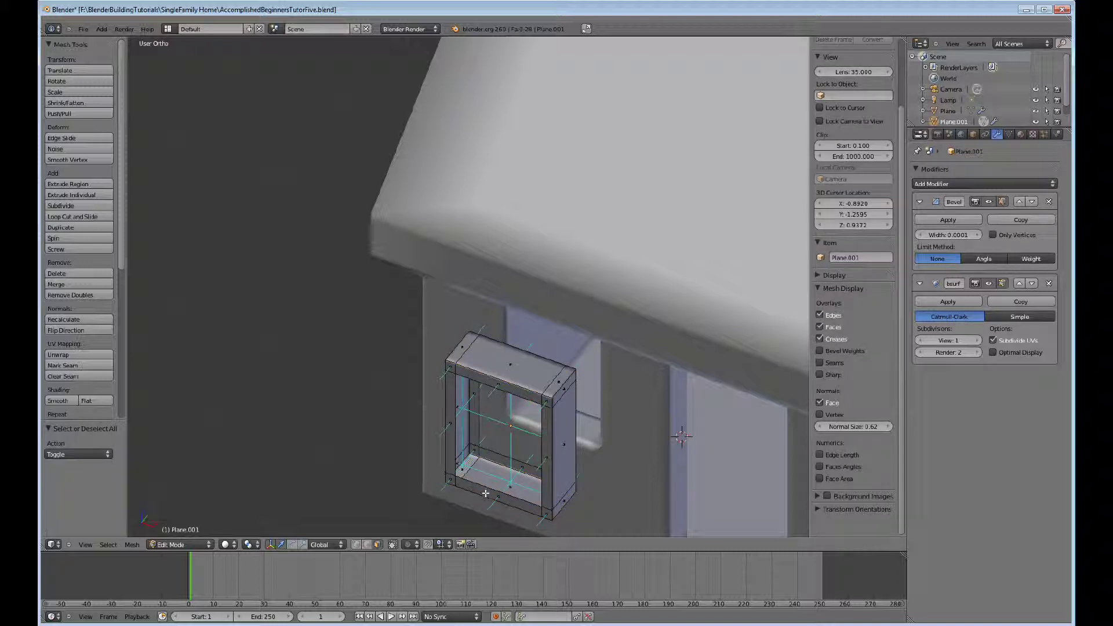
alt+right_click(480, 489)
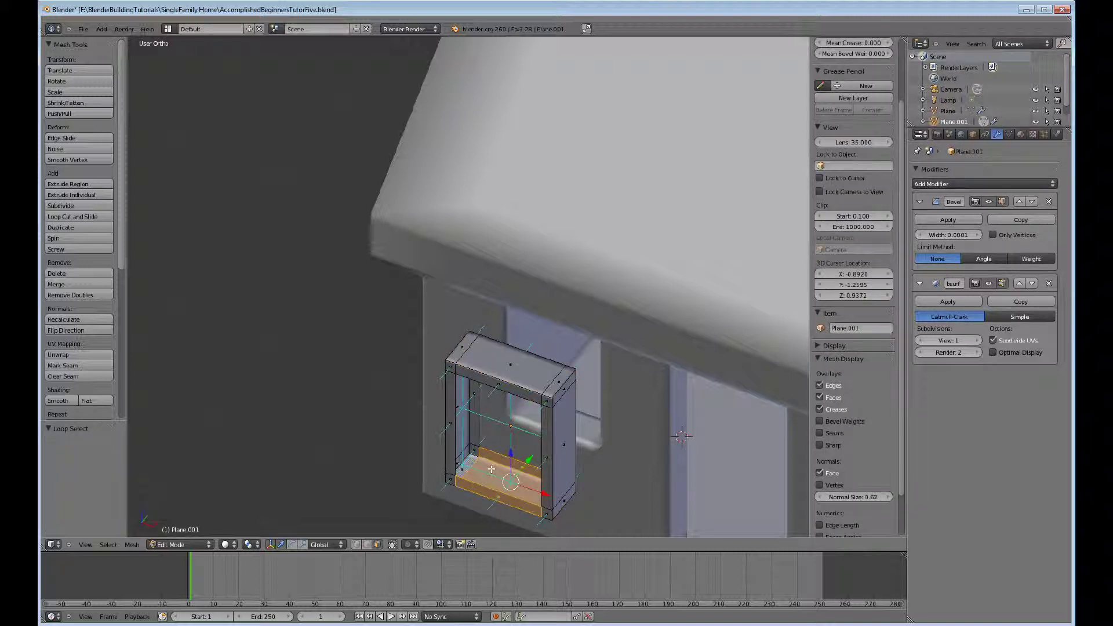
key(ctrl+Tab)
click(504, 480)
alt+right_click(496, 486)
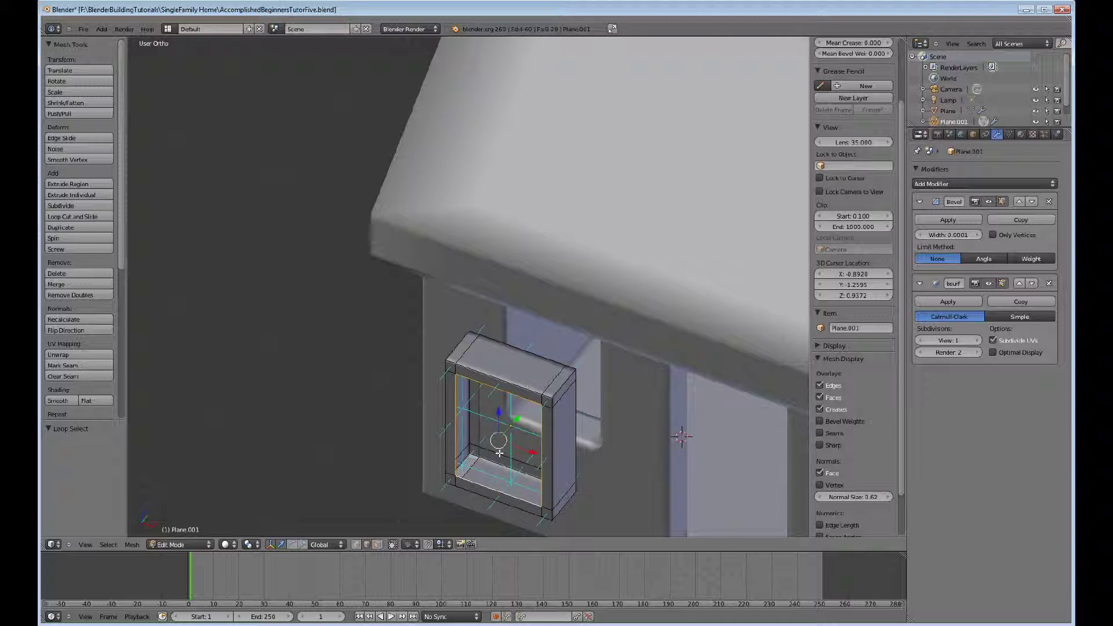
alt+shift+right_click(538, 458)
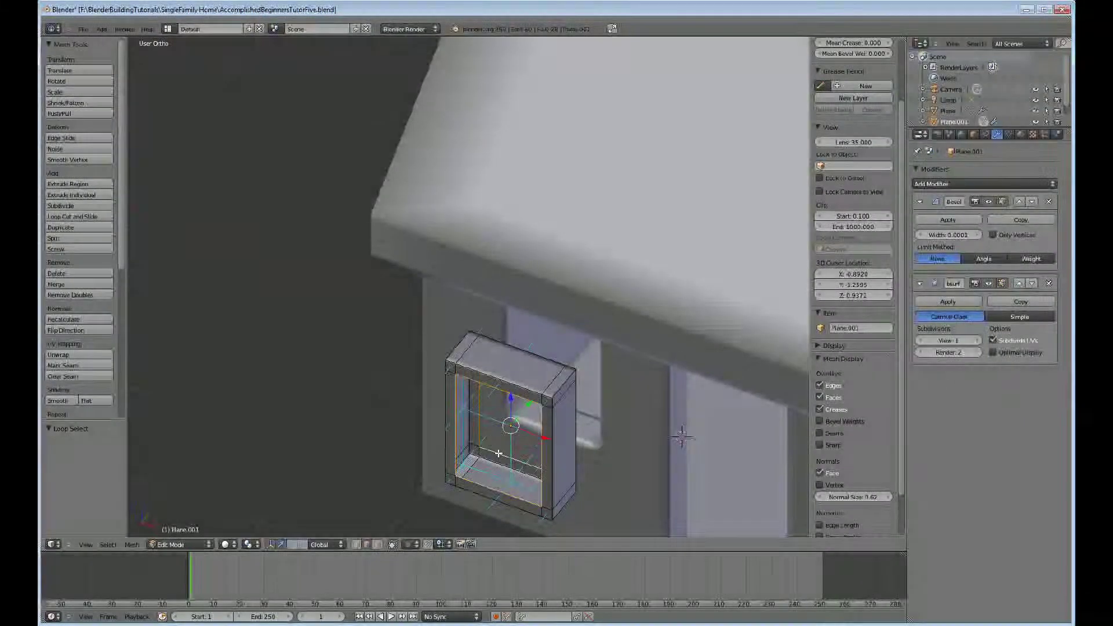
key(w)
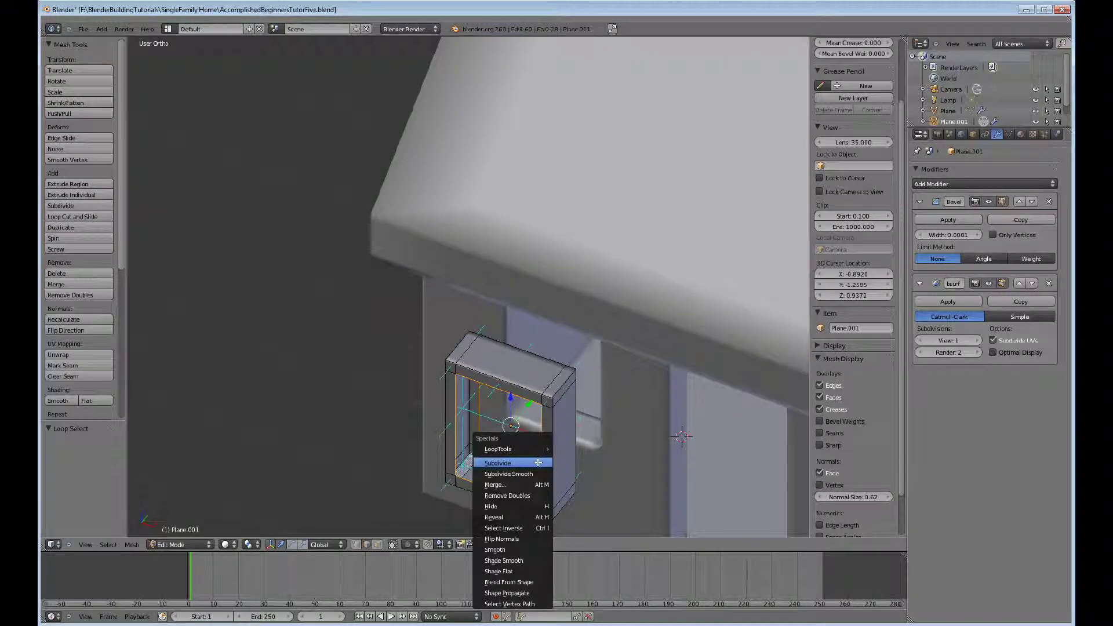
click(538, 461)
key(ctrl+z)
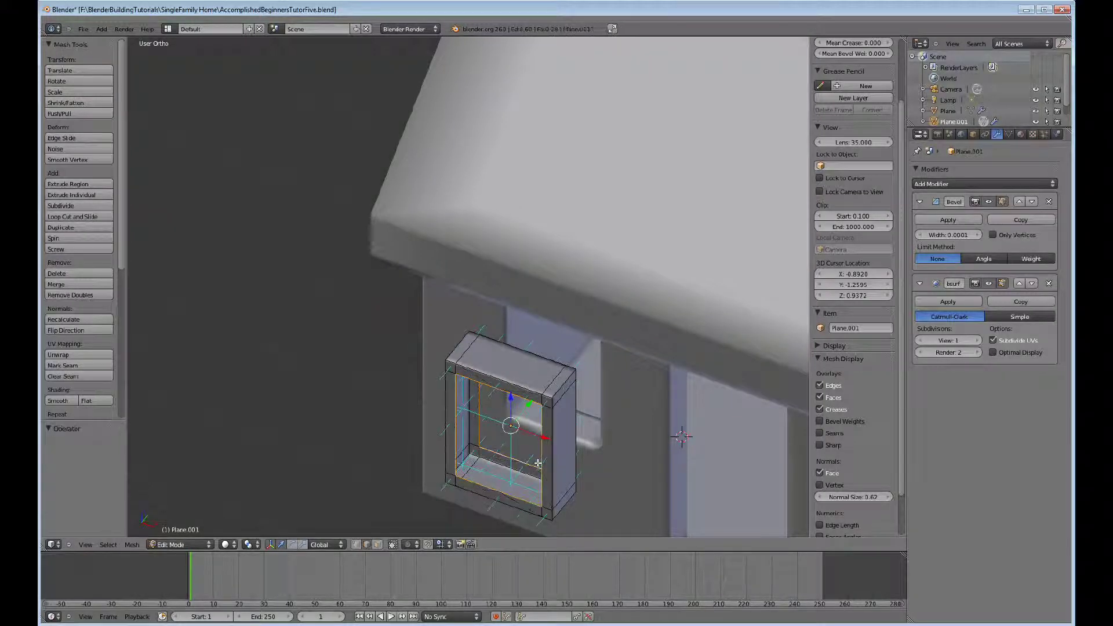
Try to bridge the frame's two selected inner edge loops with LoopTools Bridge
key(w)
mouse_move(533, 451)
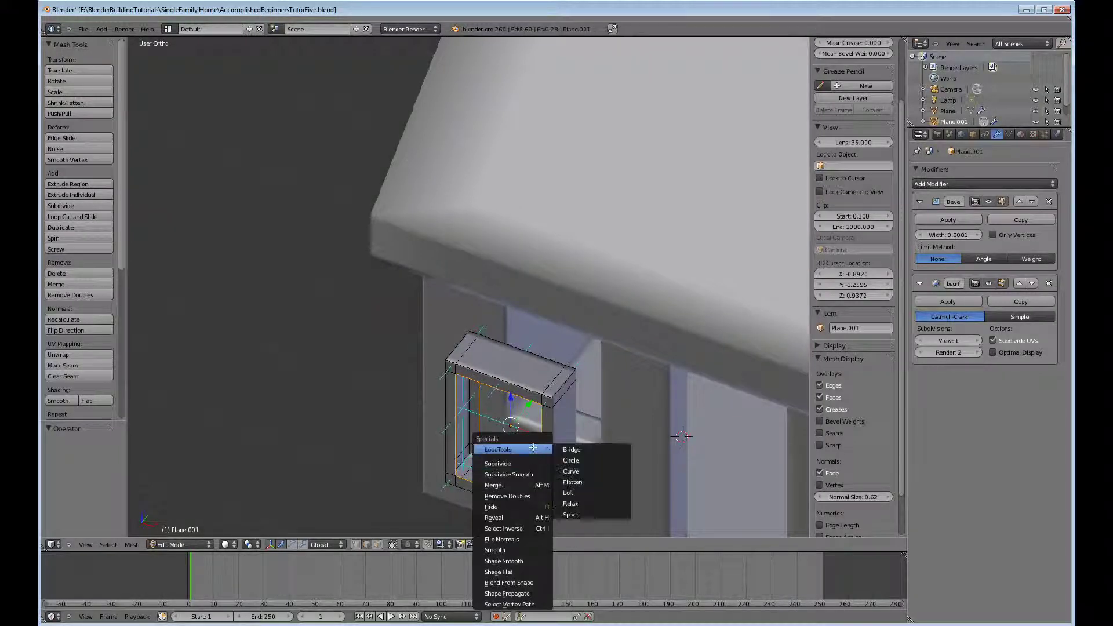
click(590, 449)
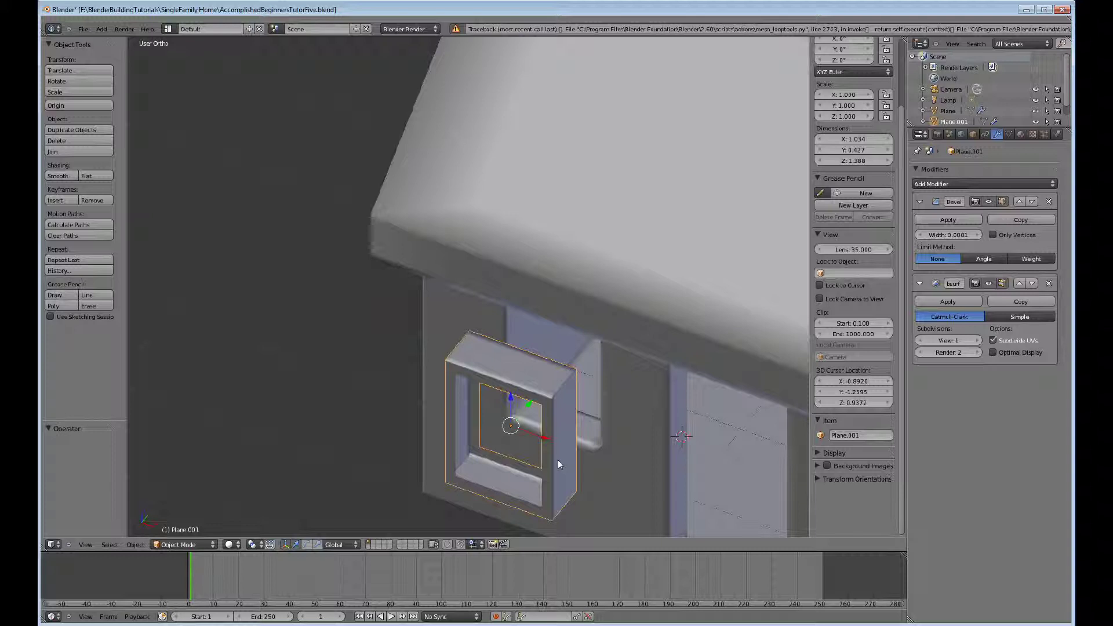
key(Tab)
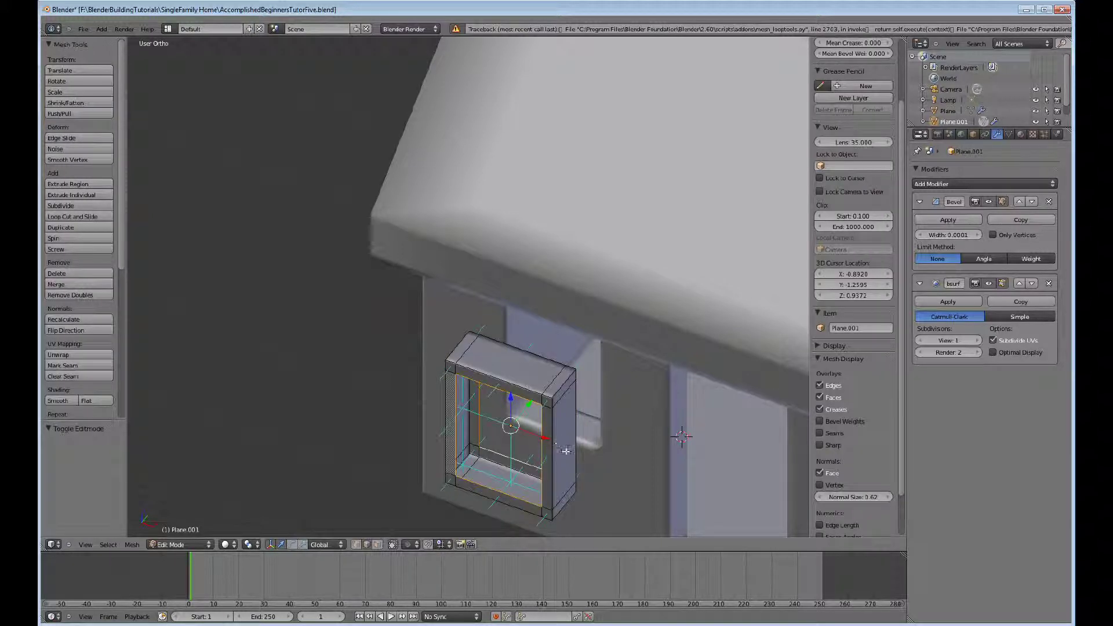
Select the entire window frame mesh and rotate it 30 degrees about the X axis in the right side view
key(a)
key(a)
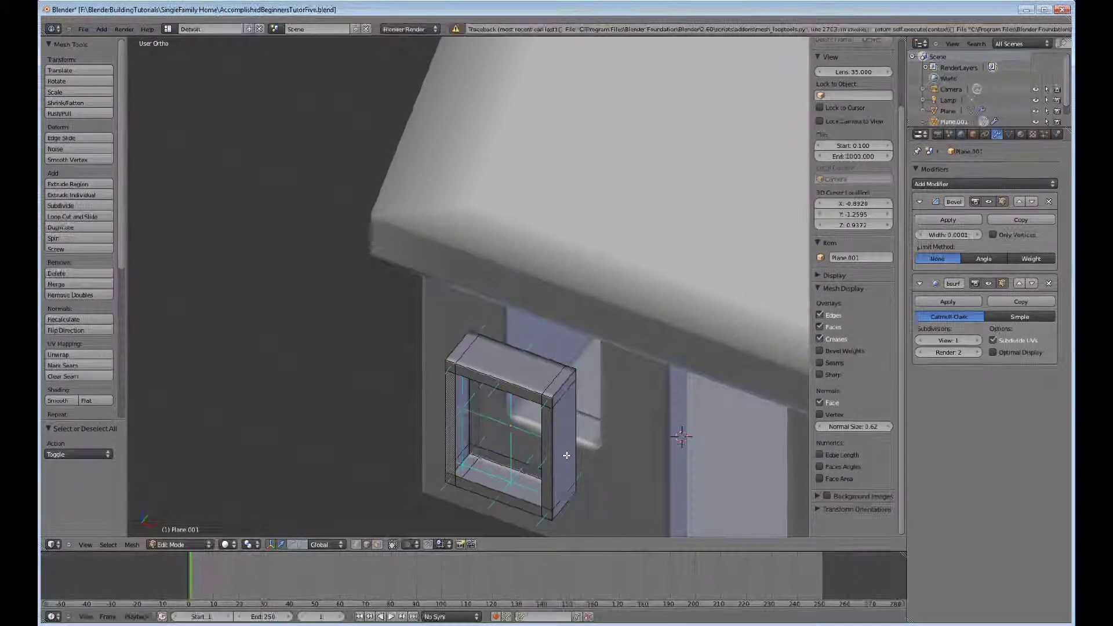
key(KP_3)
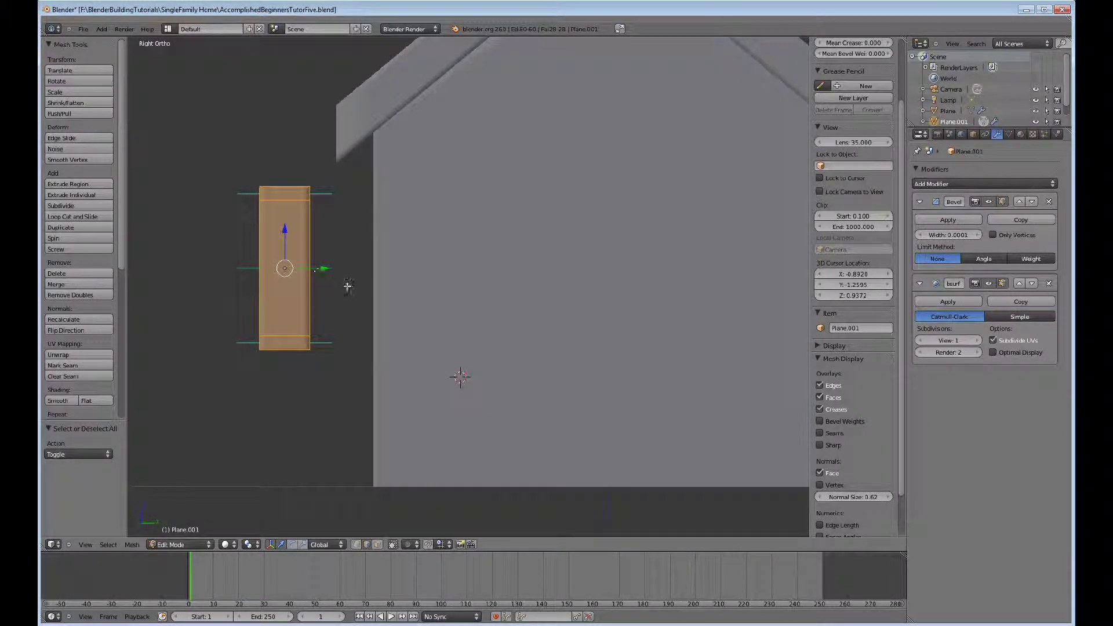
key(r)
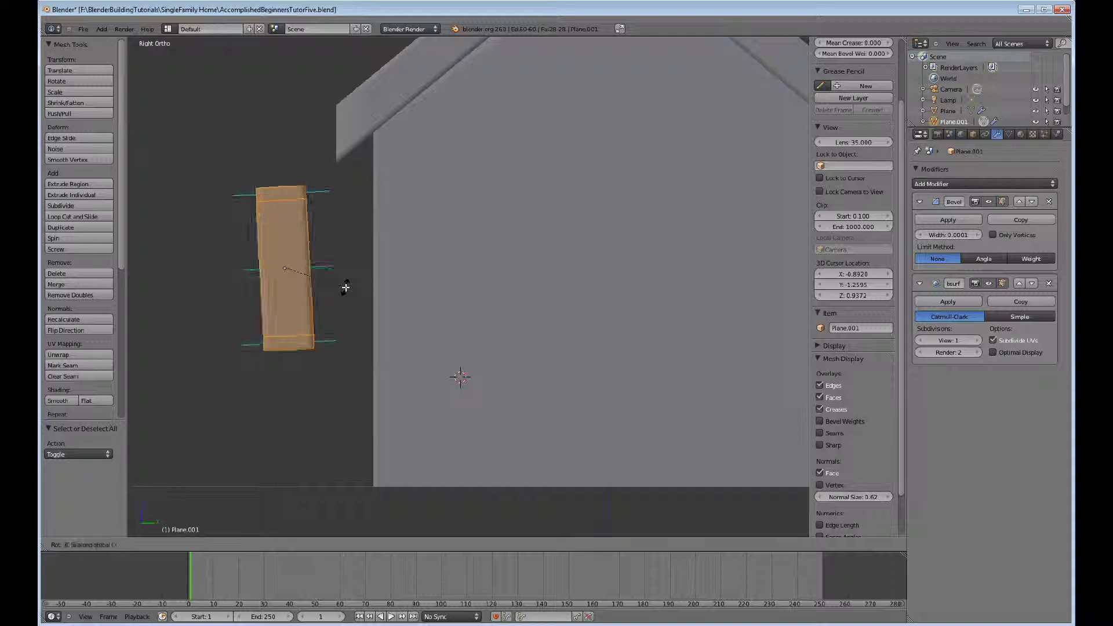
text(30)
key(Return)
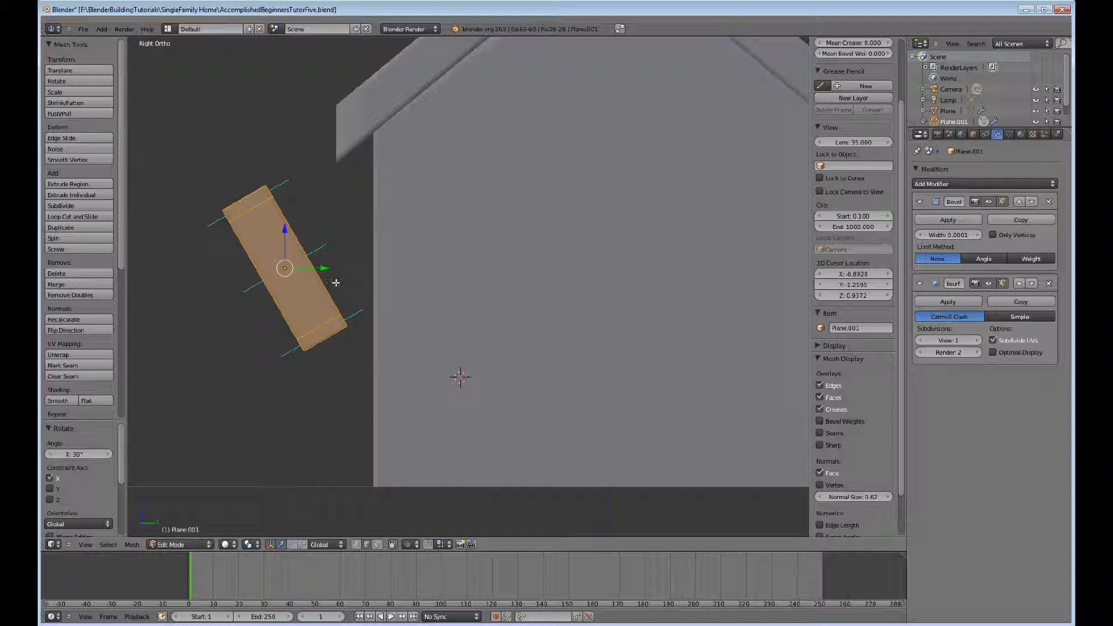
Bridge the tilted frame's front and back inner edge loops with LoopTools to close its inner sides
middle_drag(315, 277, 292, 339)
scroll(303, 333, up, 2)
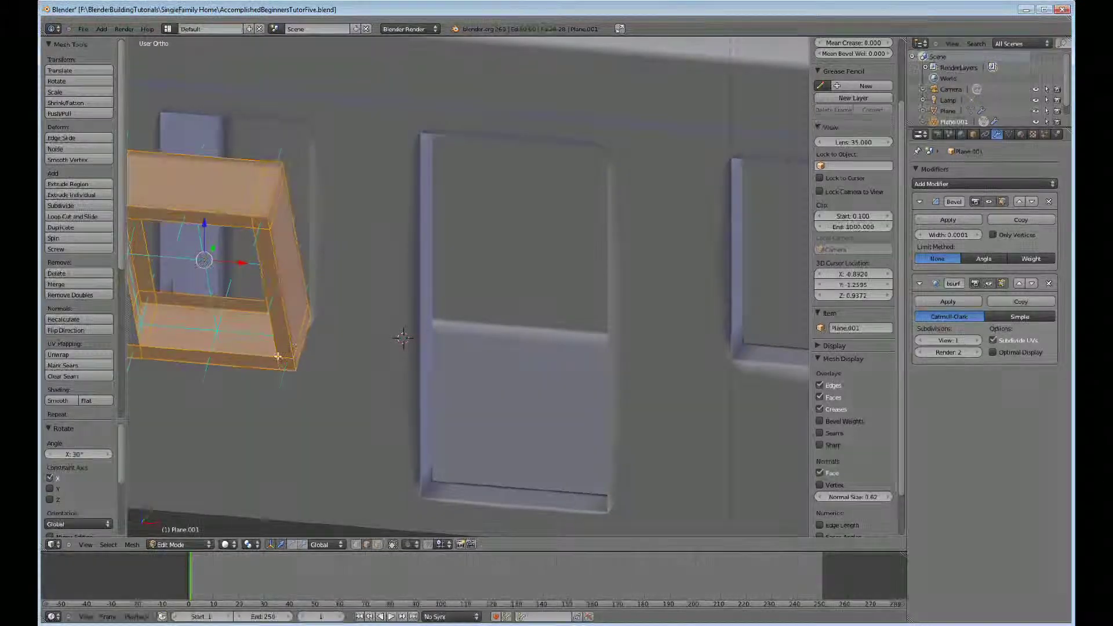
alt+right_click(238, 305)
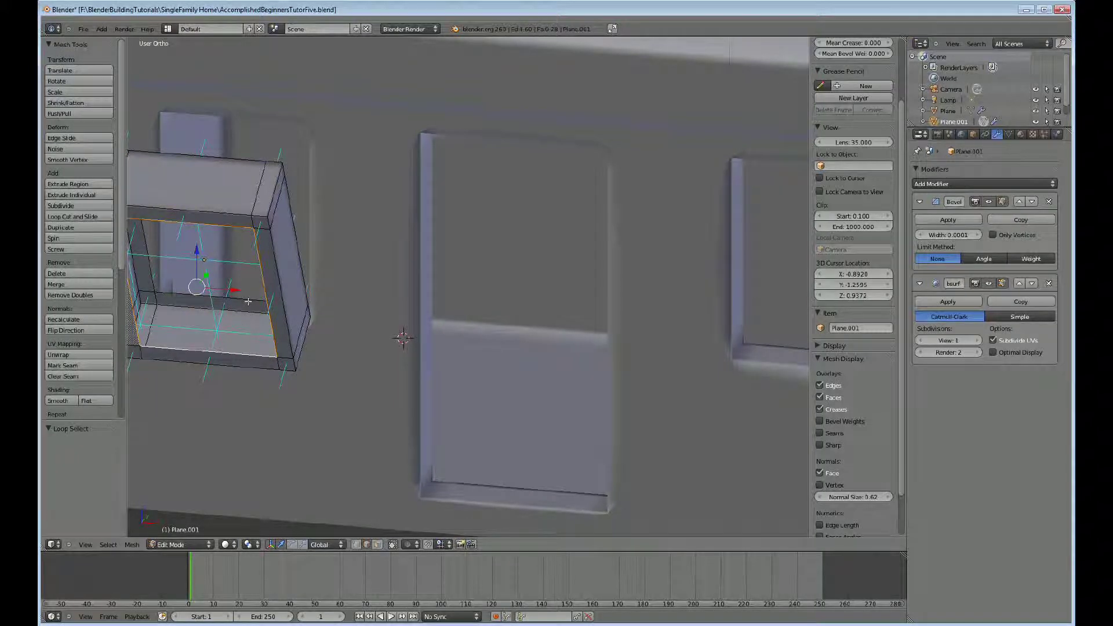
alt+right_click(260, 301)
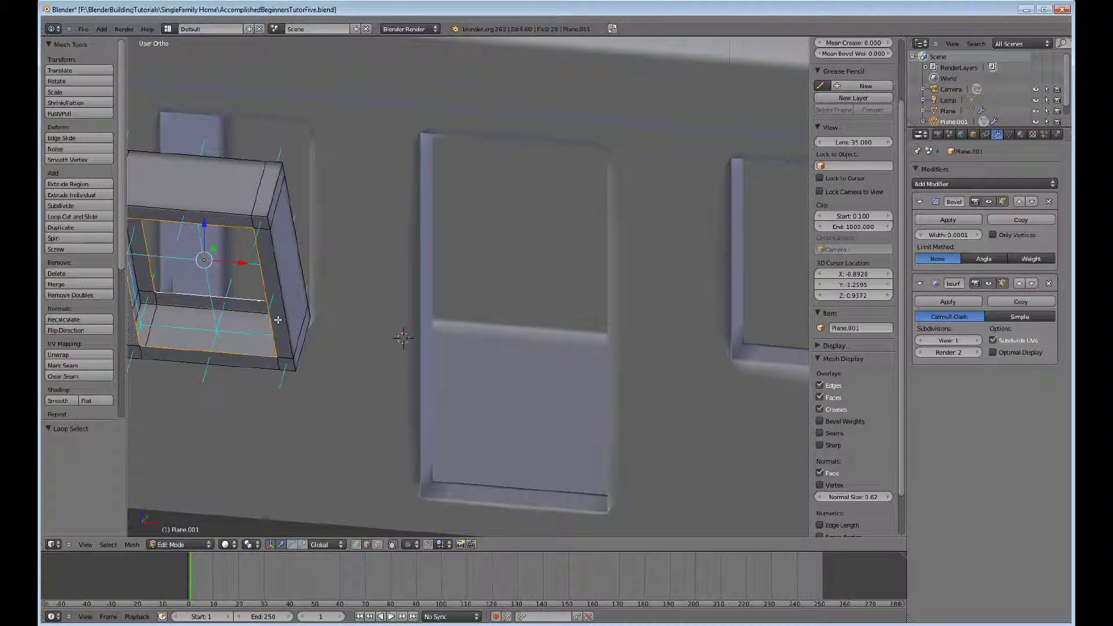
key(w)
mouse_move(278, 319)
click(328, 320)
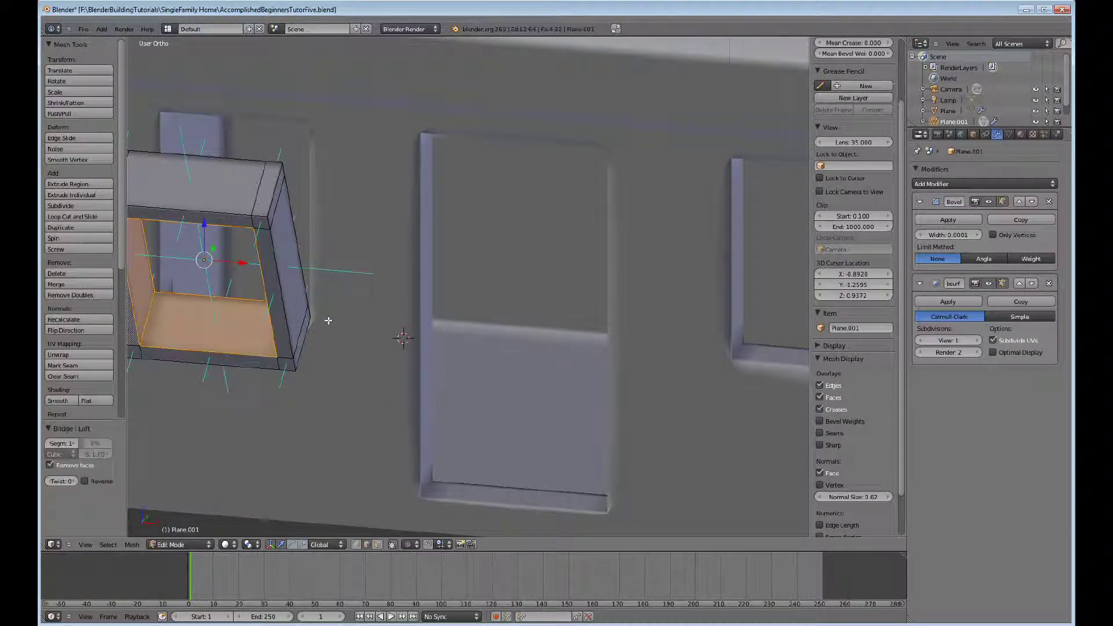
Select the entire window frame mesh and rotate it -30 degrees about the global X axis
key(a)
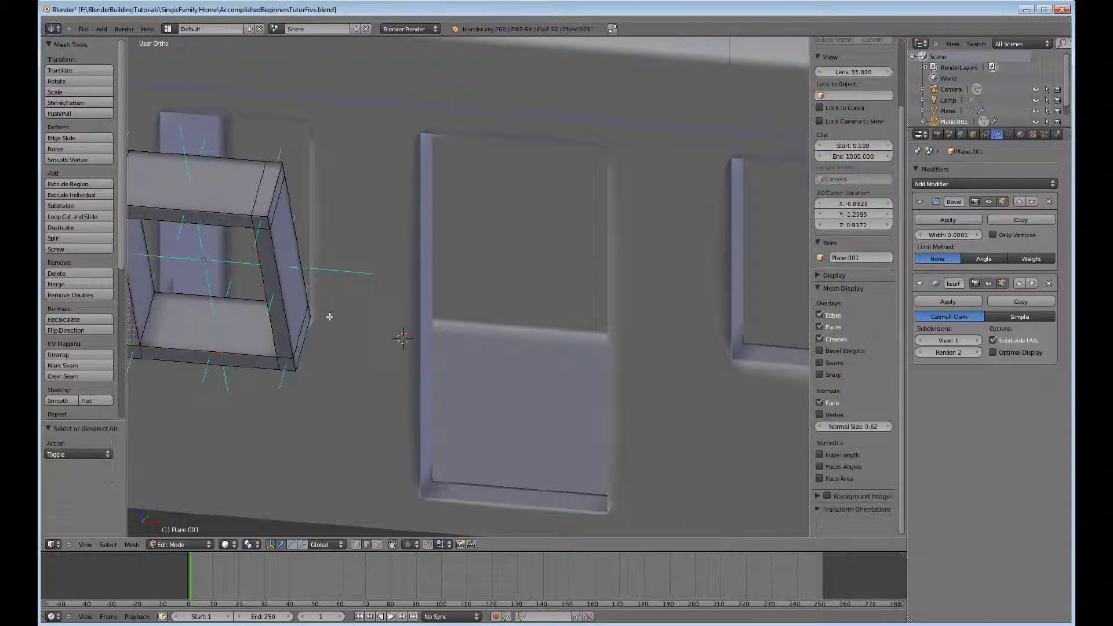
key(a)
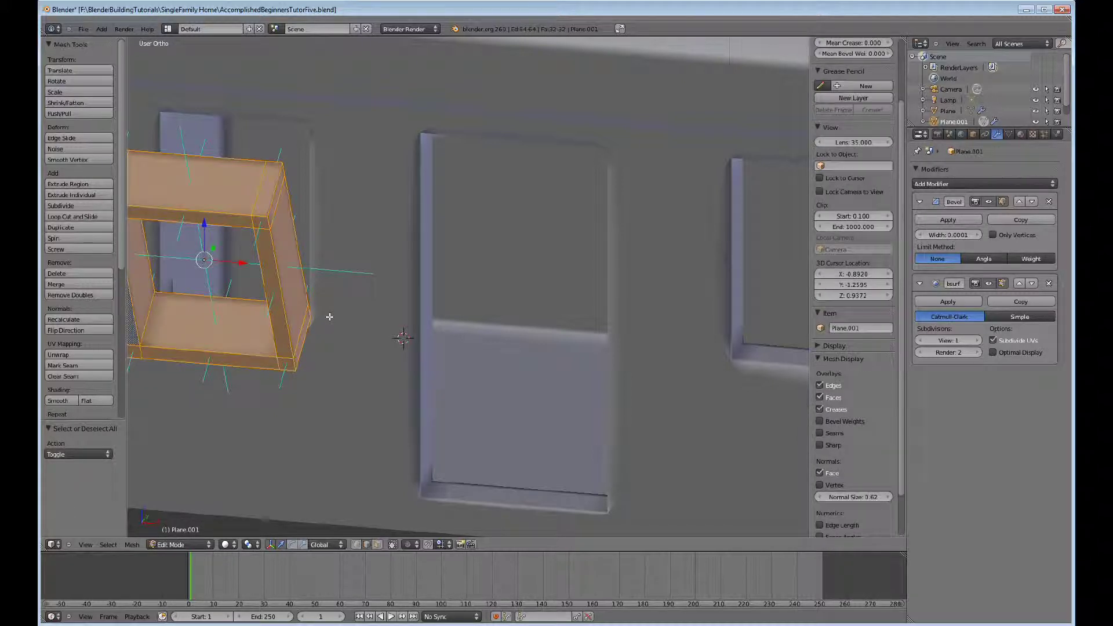
key(KP_3)
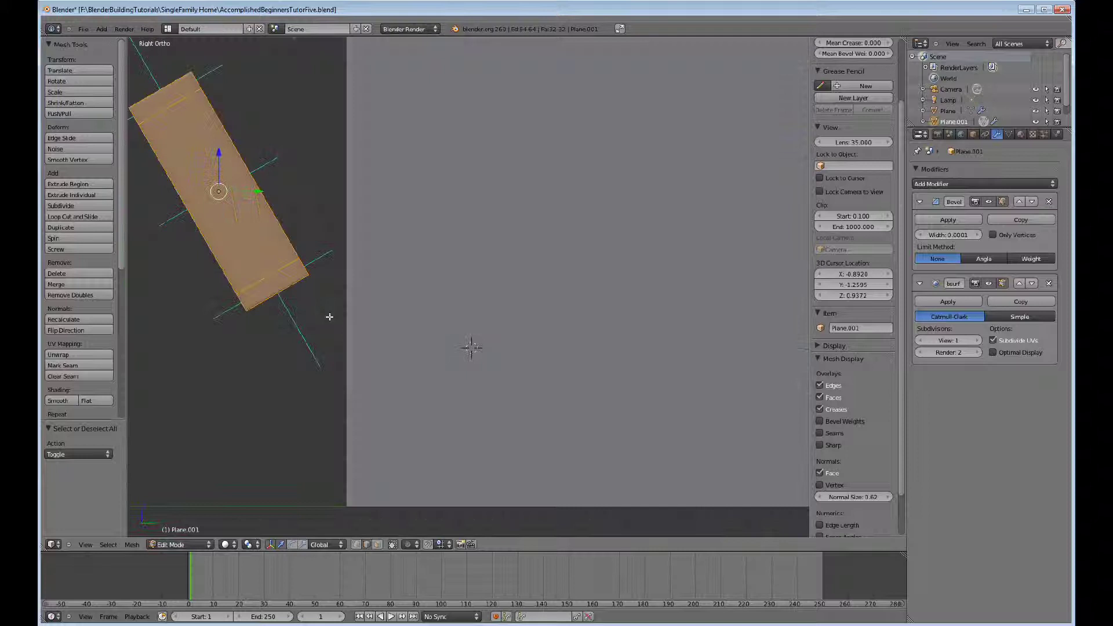
ctrl+scroll(368, 278, up, 3)
ctrl+scroll(374, 274, up, 2)
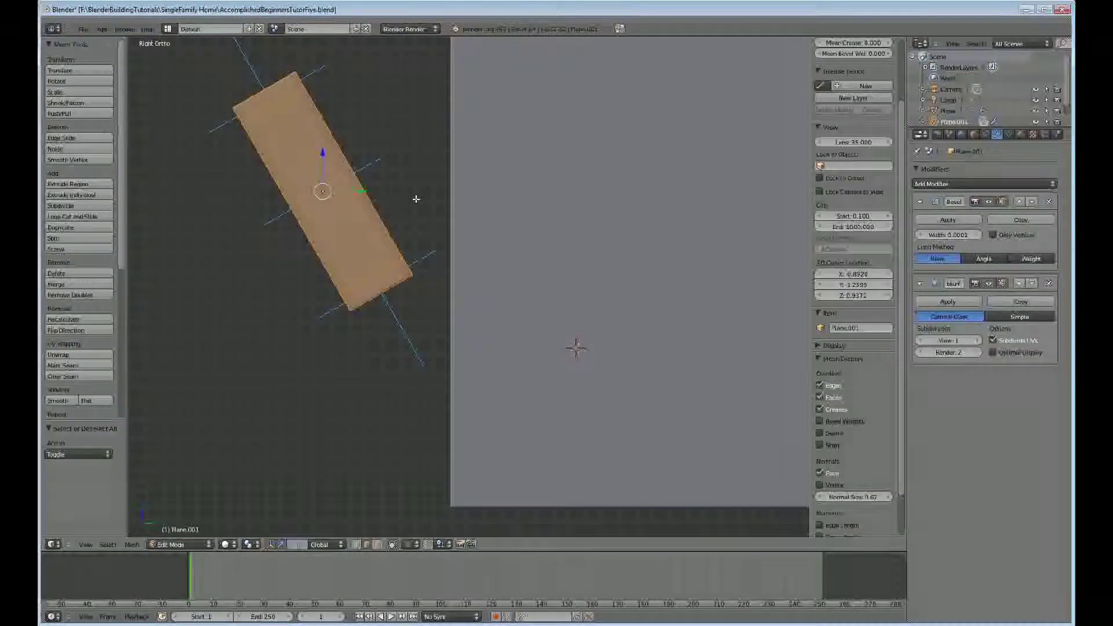
text(rx)
text(0: along global X)
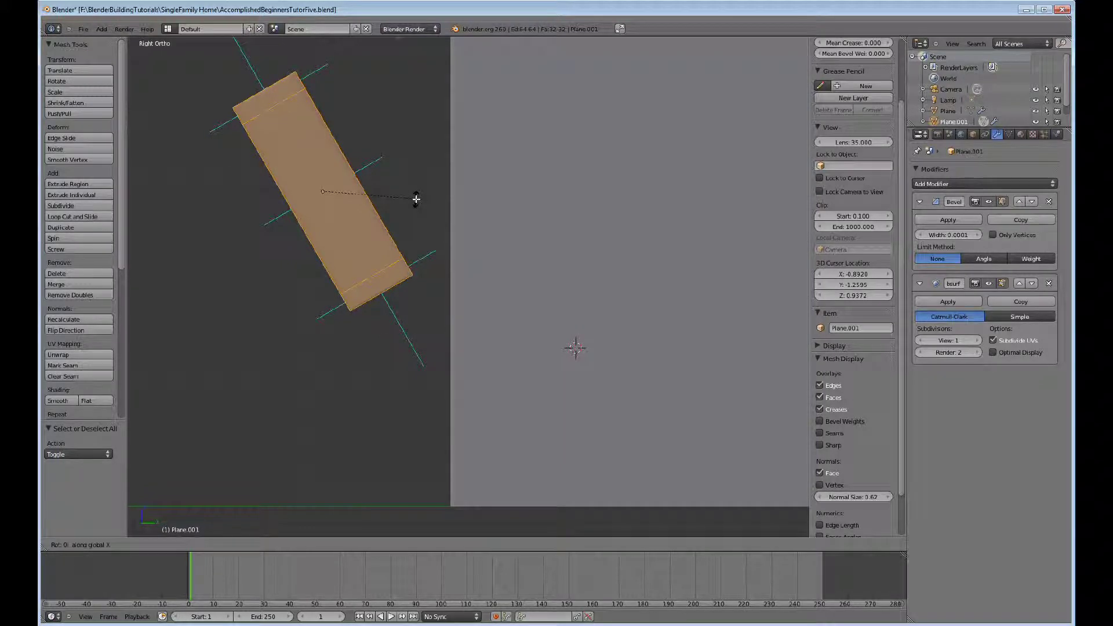
text(-30)
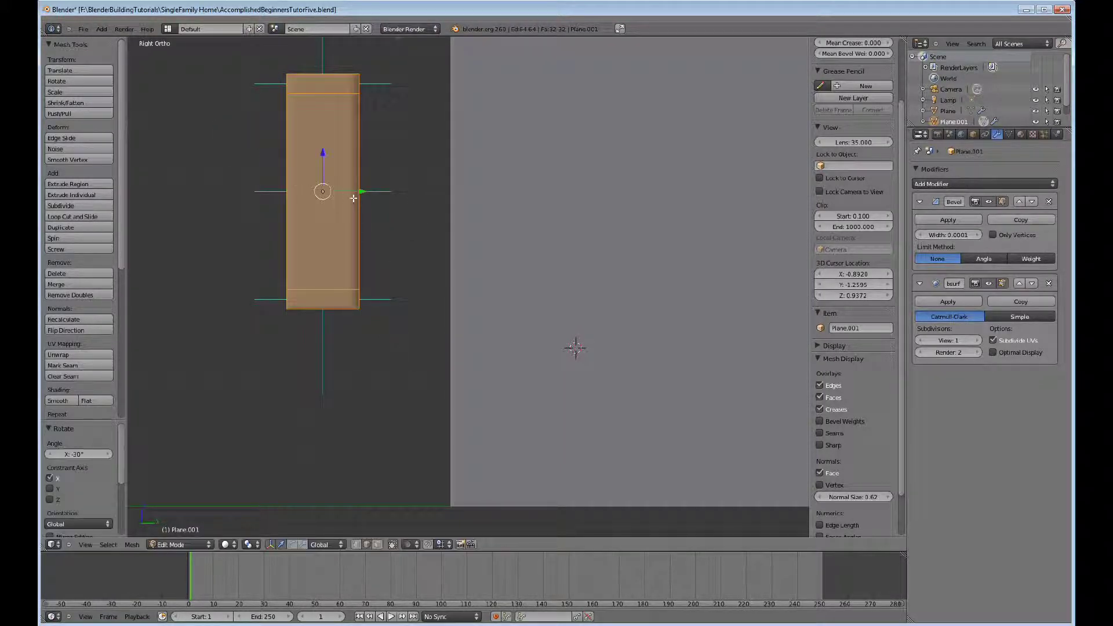
middle_drag(353, 198, 405, 255)
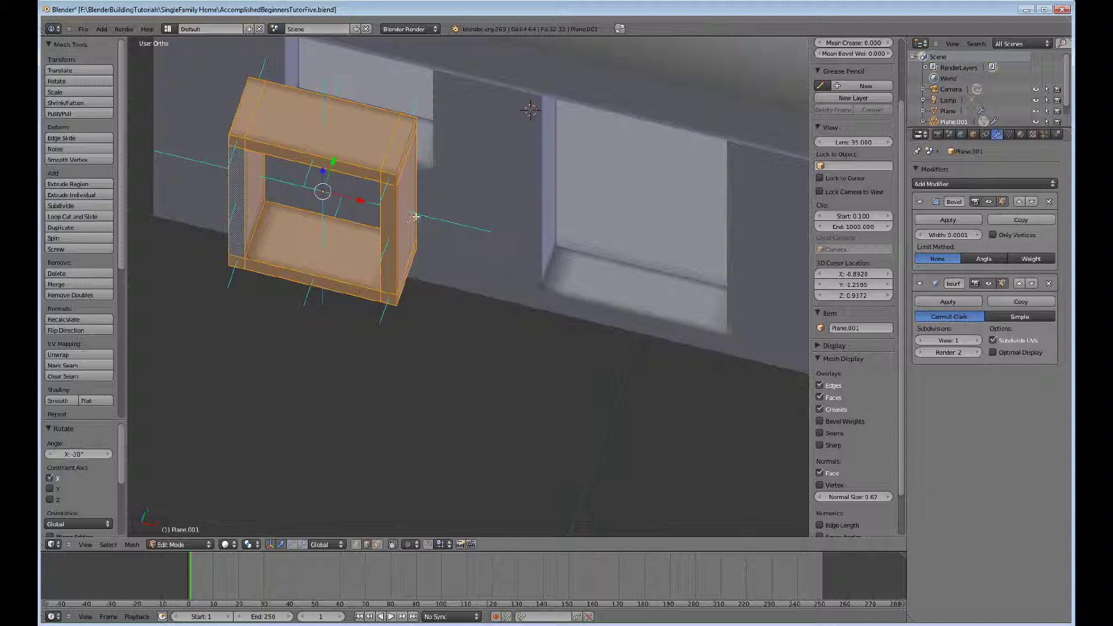
Add a vertex group to the window frame mesh and name it WindFrame
middle_drag(415, 217, 414, 219)
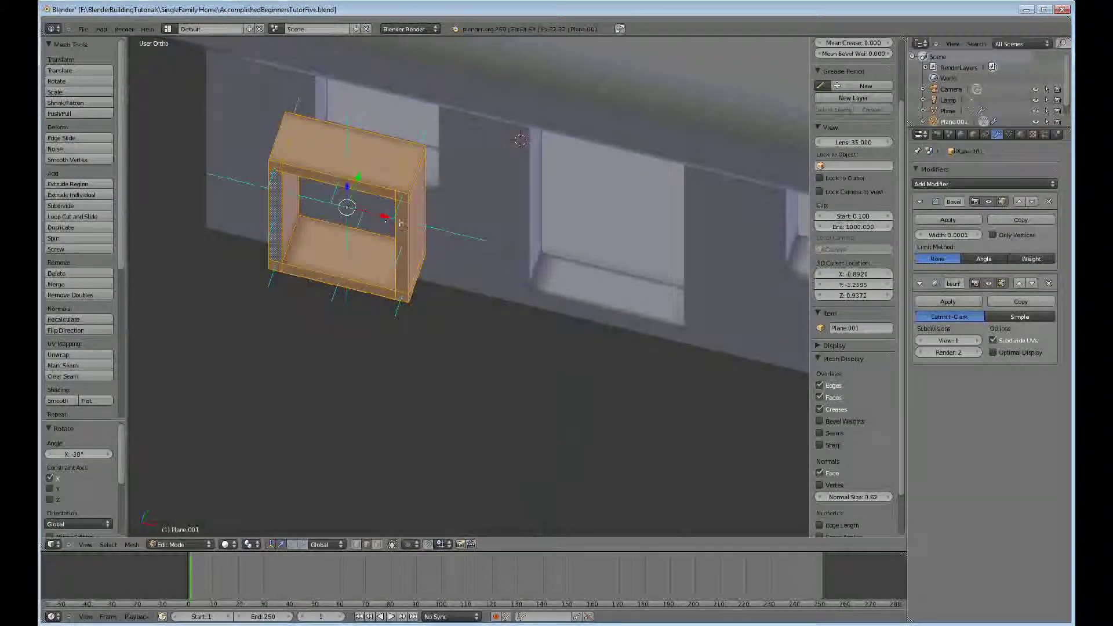
click(1009, 135)
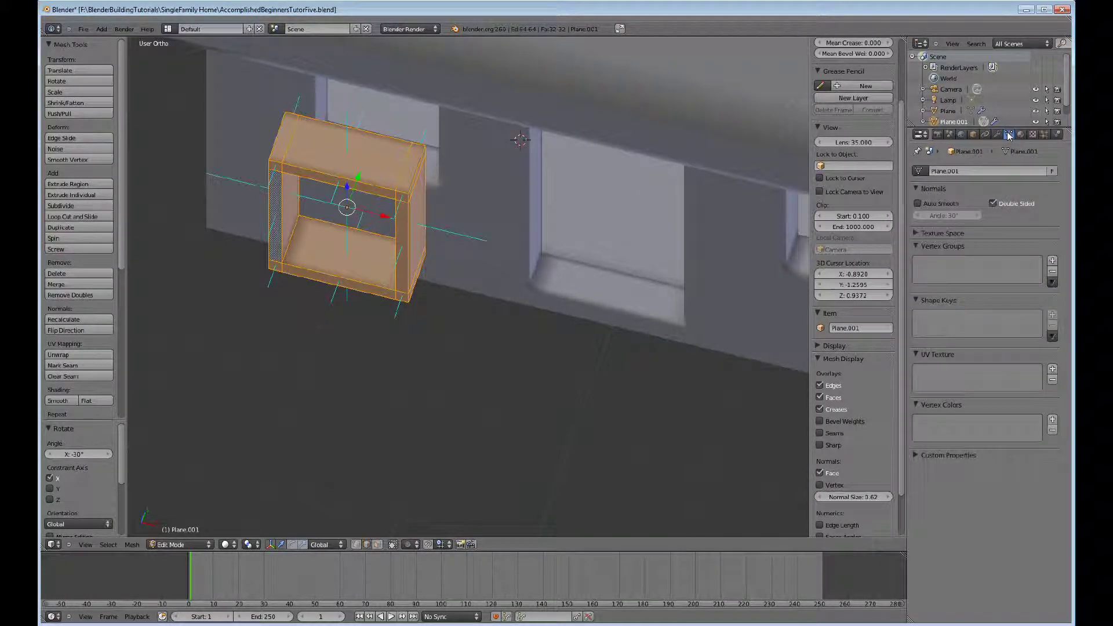
click(1052, 261)
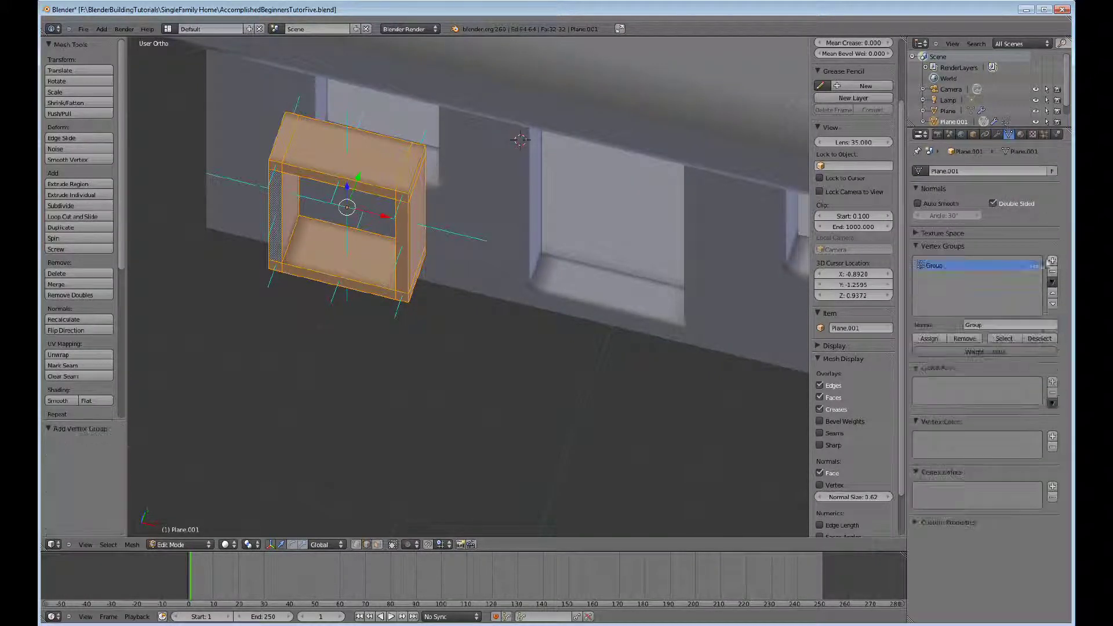
click(986, 324)
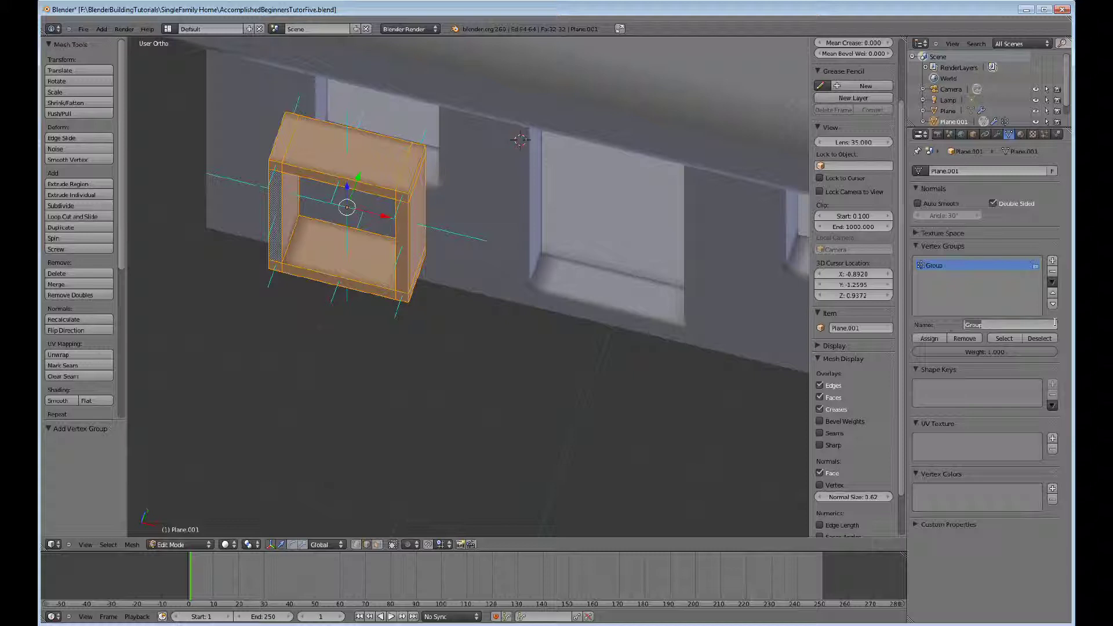
text(WindFrame)
key(Return)
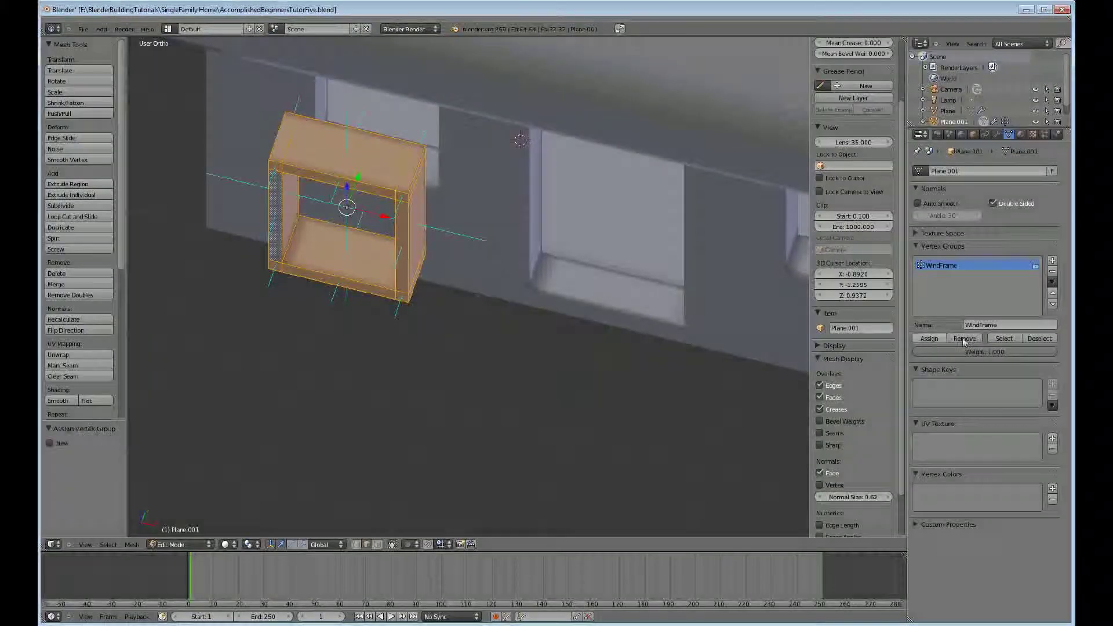
Assign the selected frame mesh to the WindFrame vertex group and deselect the frame through that group
click(929, 338)
click(1038, 340)
click(1011, 338)
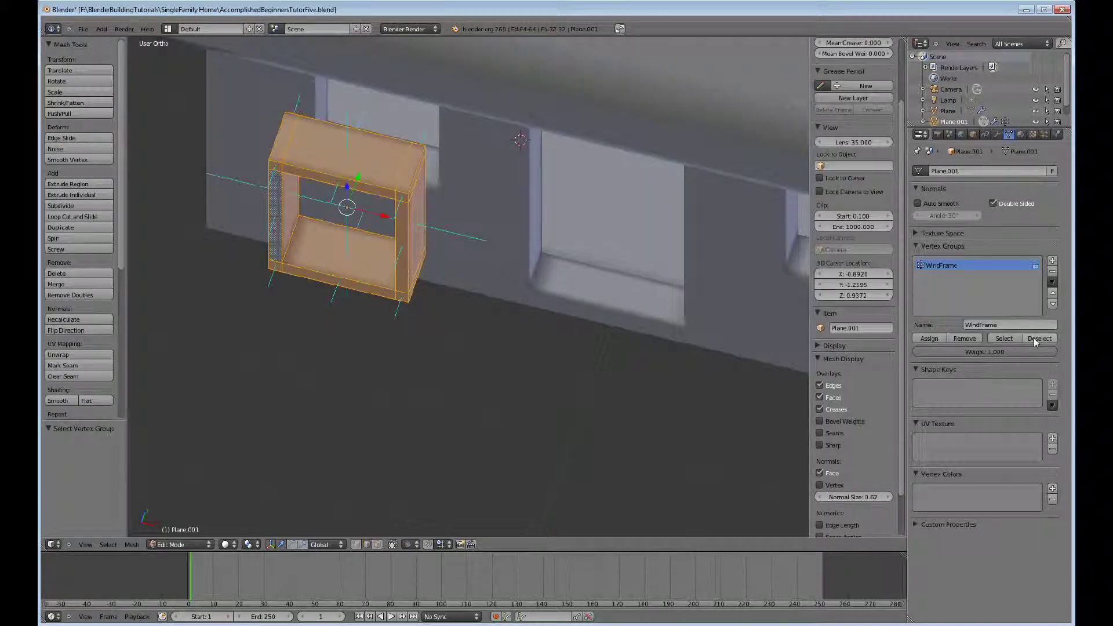
click(1034, 338)
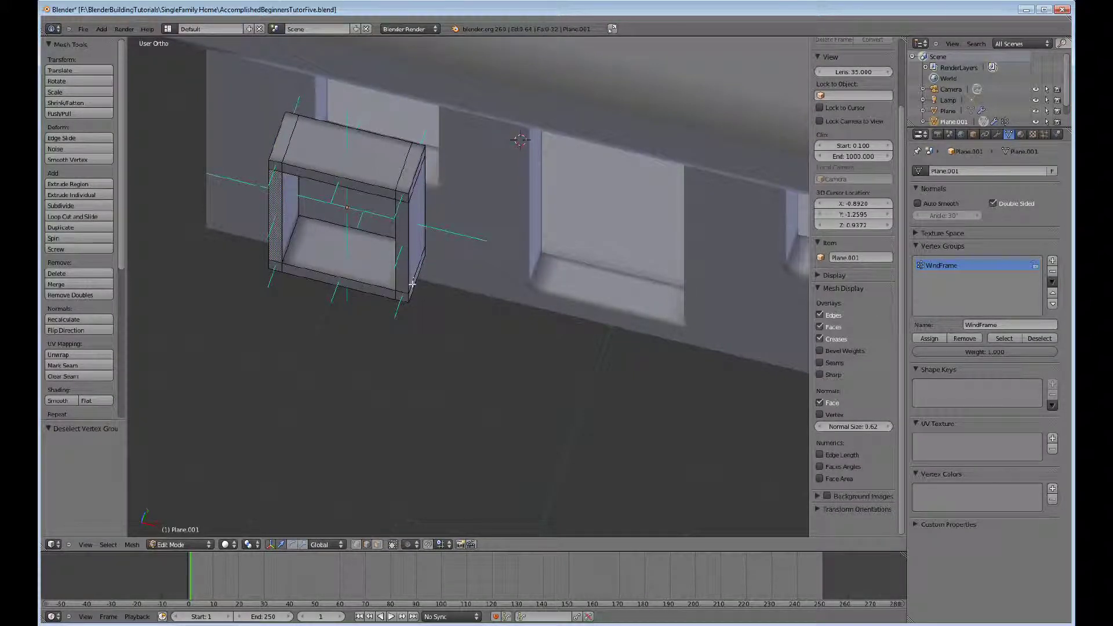
In the front view, add a plane to the frame mesh and rotate it 90 degrees about the X axis
middle_drag(418, 284, 428, 251)
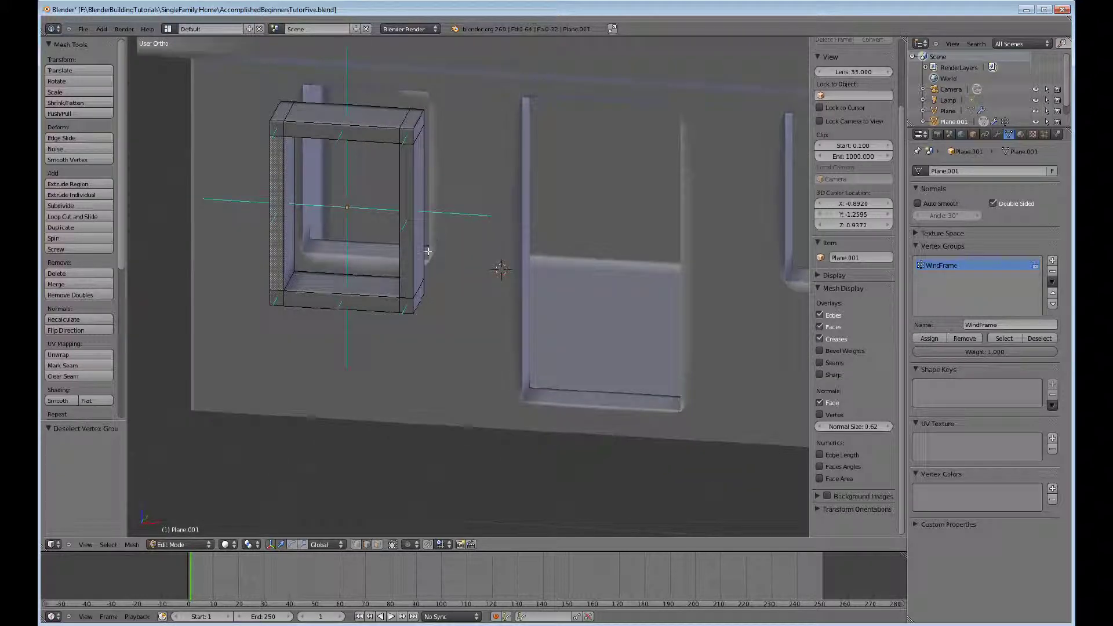
key(KP_1)
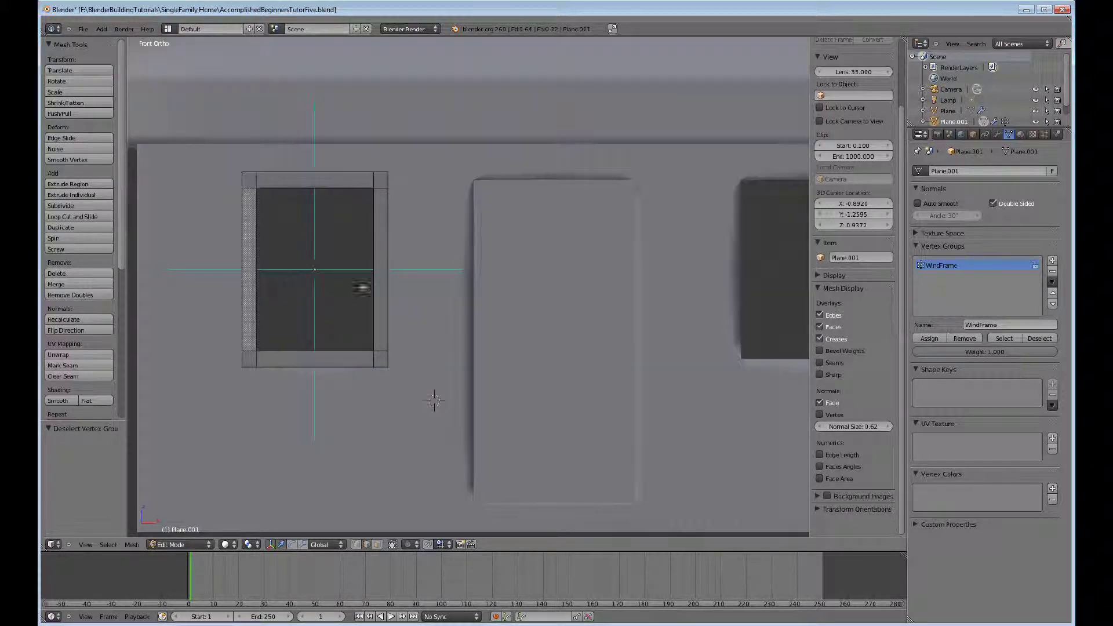
key(ctrl+KP_6)
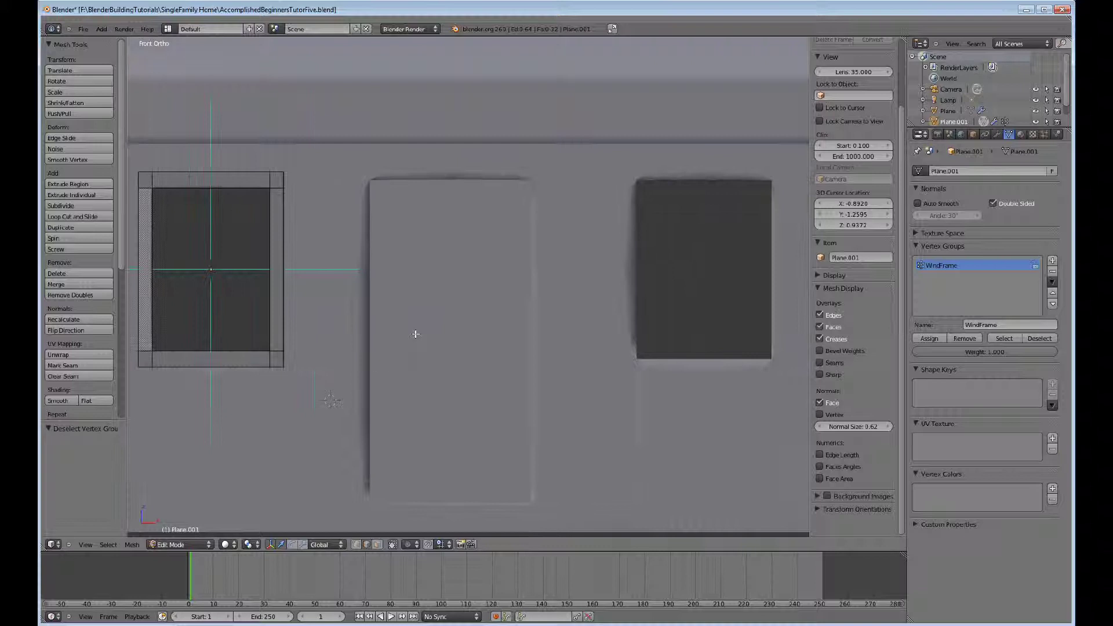
key(ctrl+KP_4)
key(ctrl+KP_4)
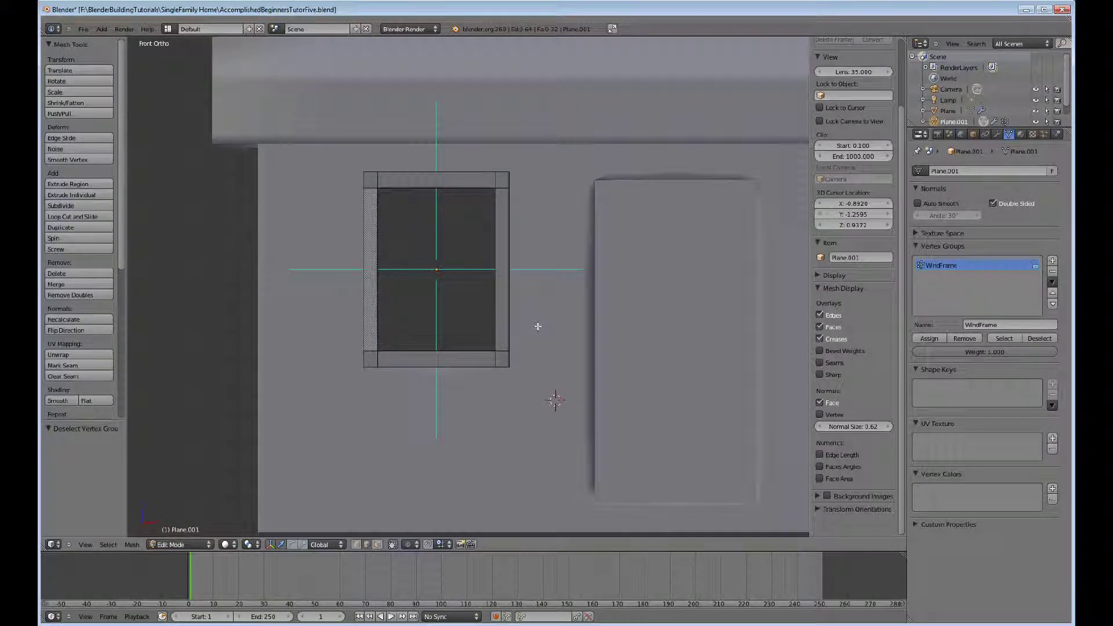
key(shift+a)
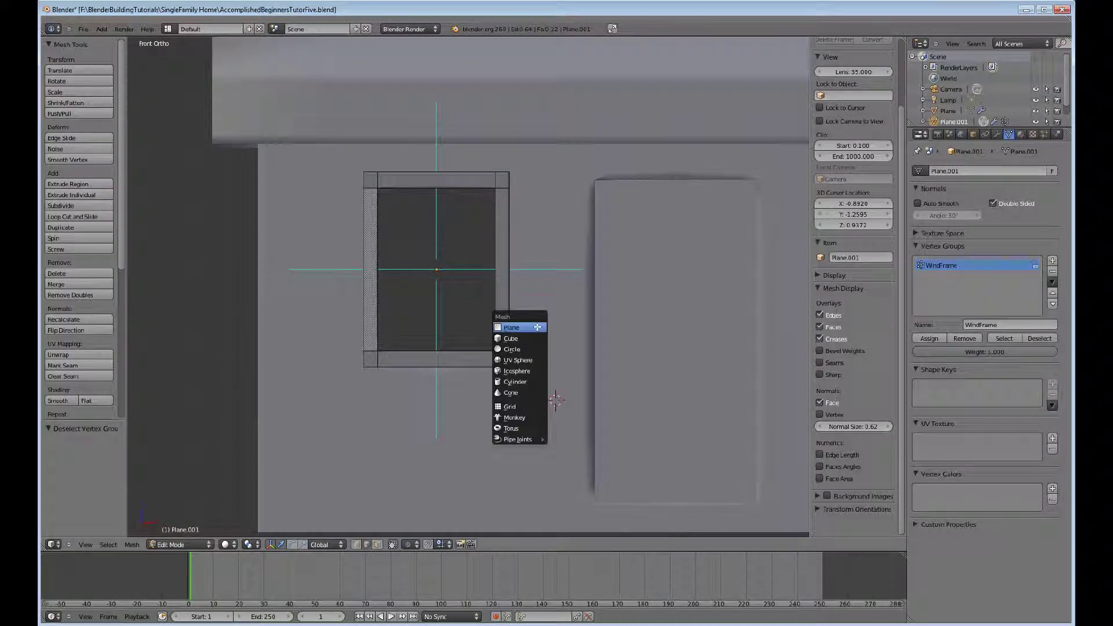
click(537, 327)
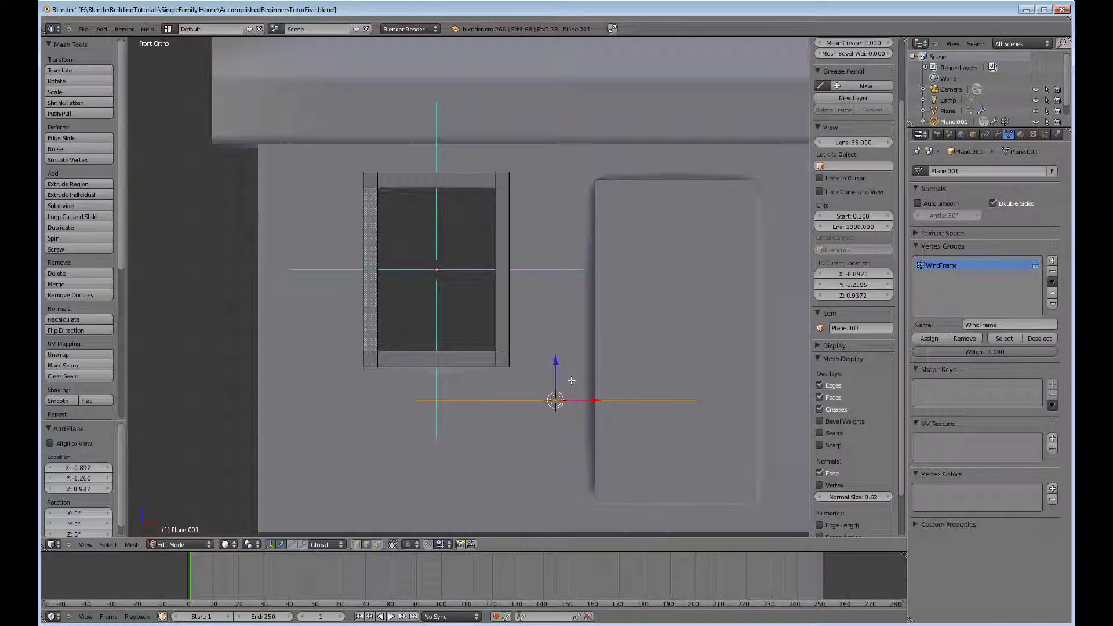
key(r)
key(x)
key(9)
key(0)
key(Return)
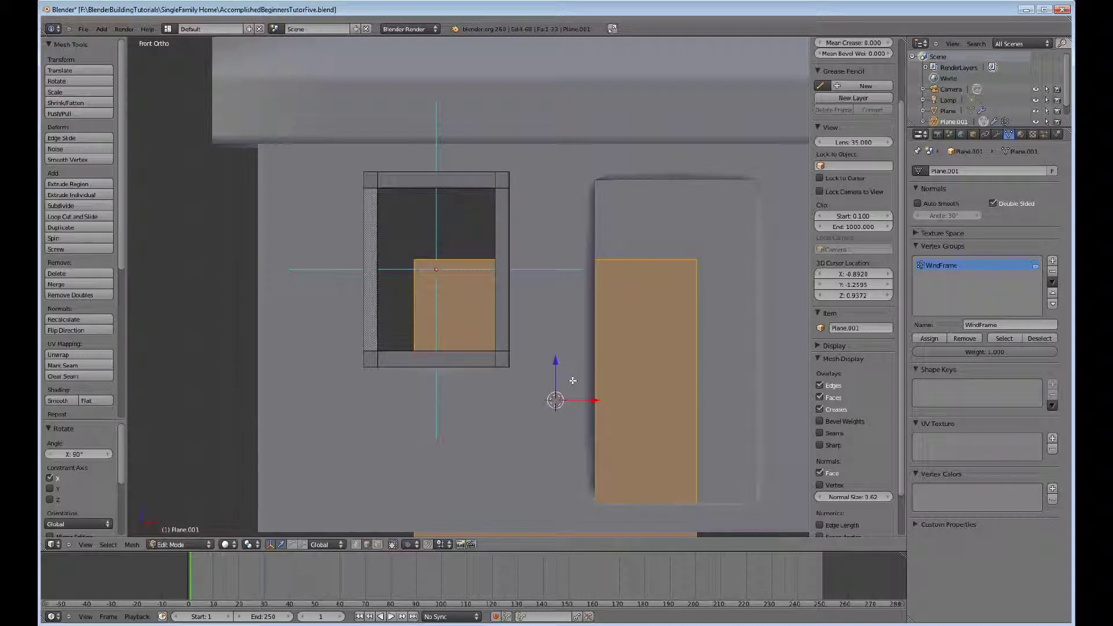
Move the plane up and -0.834 along X over the window frame, and -2.328 along Y in front of it
drag(557, 364, 474, 294)
key(KP_3)
scroll(472, 294, down, 3)
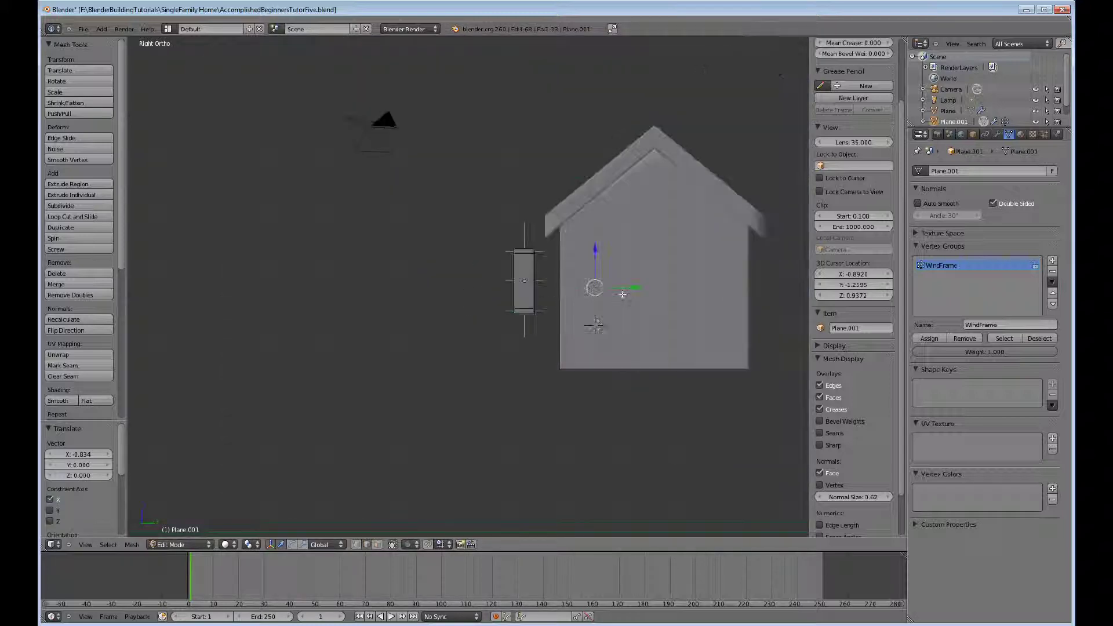
drag(621, 290, 567, 288)
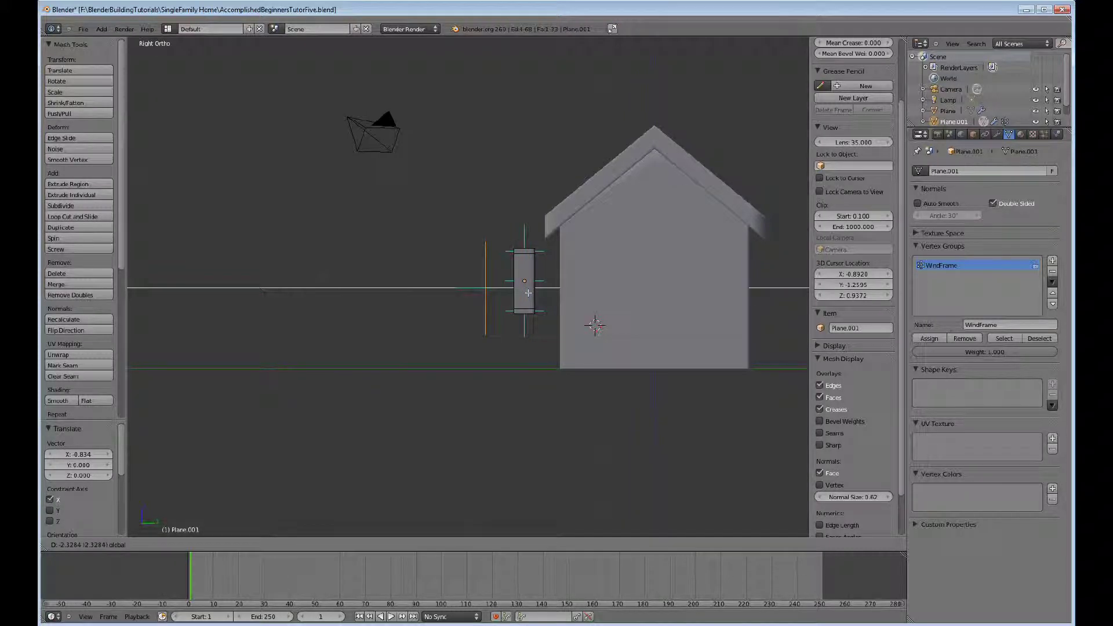
In the front view, scale the plane to about 0.43 and shift it about -0.018 along X to fit the frame's opening width
key(KP_1)
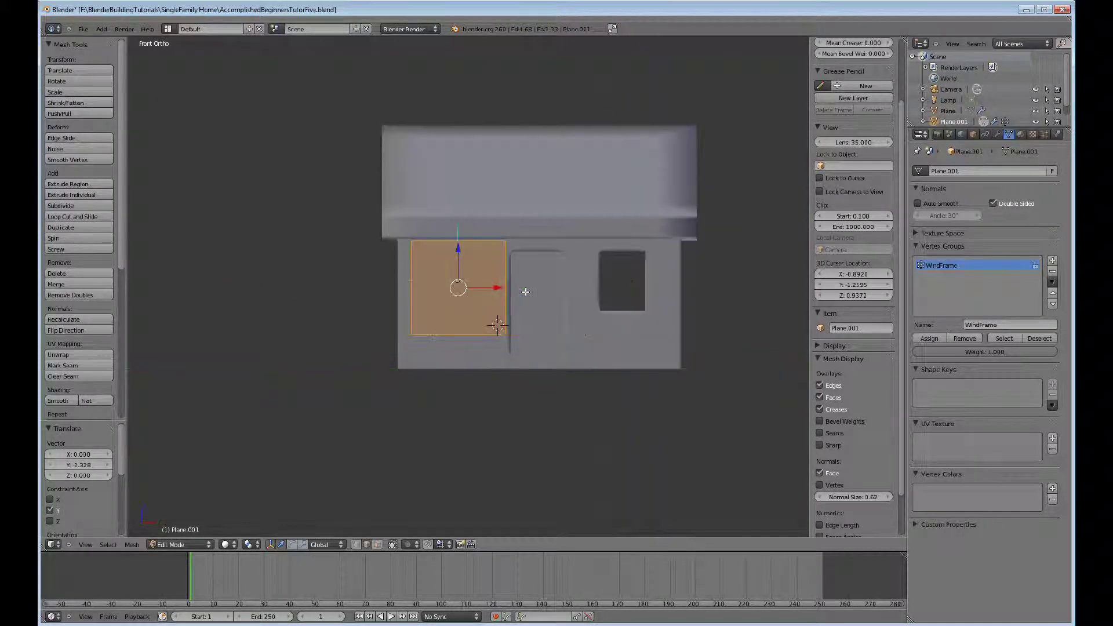
shift+middle_drag(524, 305, 645, 296)
scroll(644, 297, up, 4)
ctrl+scroll(645, 296, up, 2)
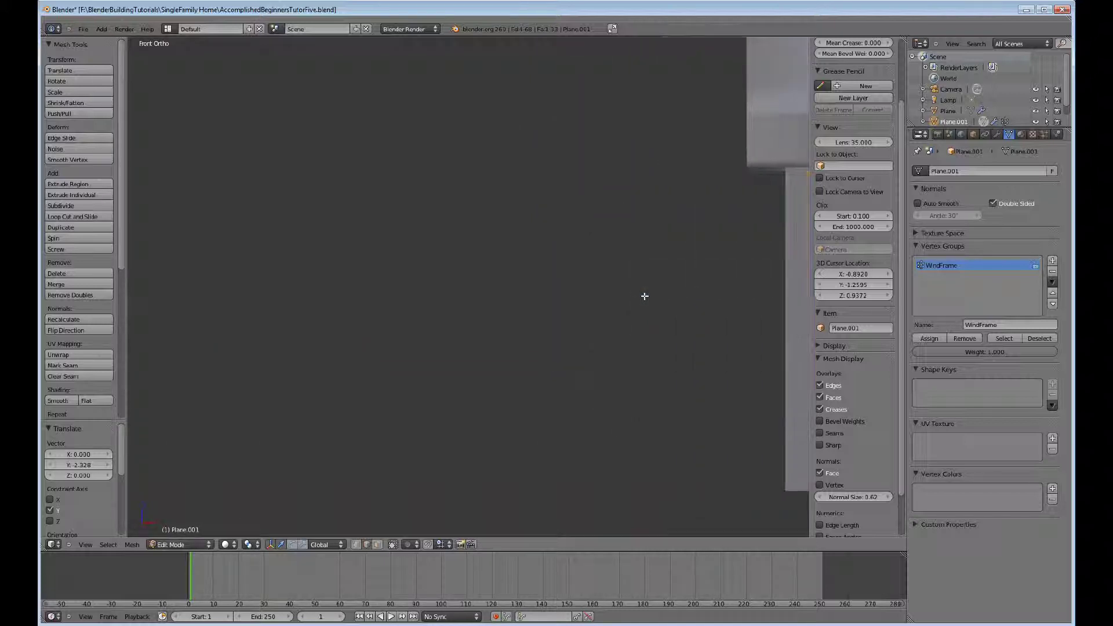
ctrl+scroll(645, 296, down, 6)
ctrl+scroll(644, 297, down, 1)
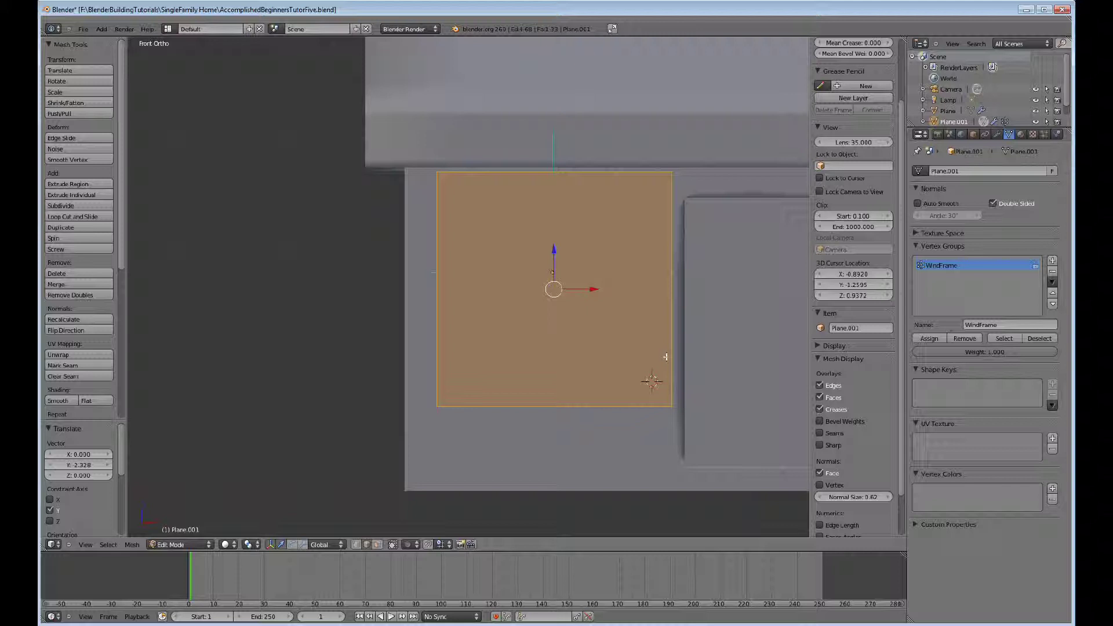
key(s)
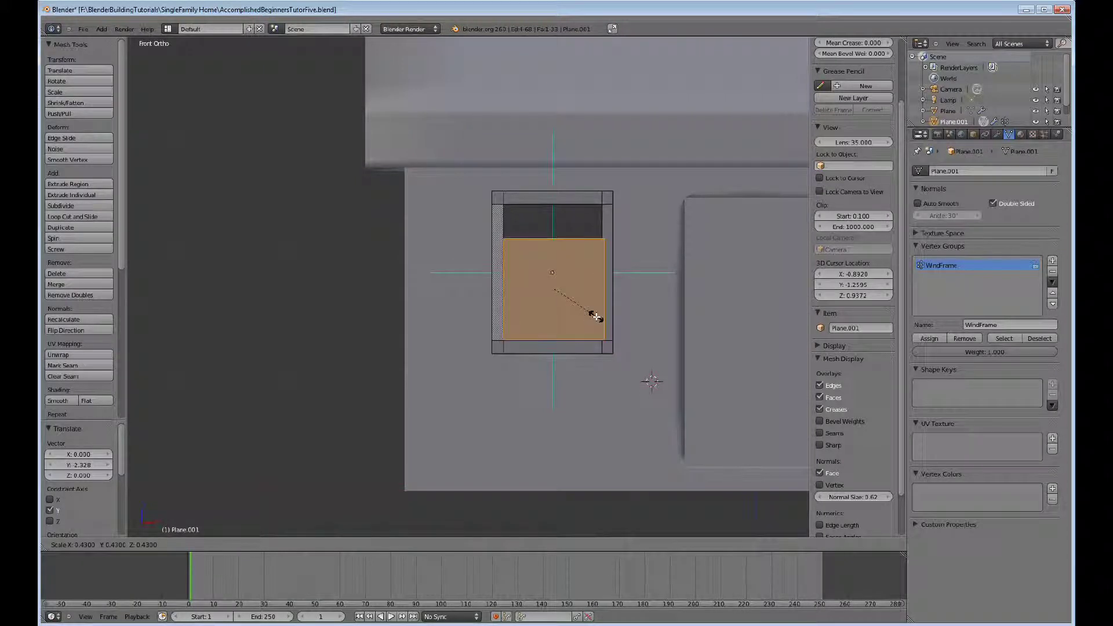
click(598, 317)
drag(597, 288, 592, 288)
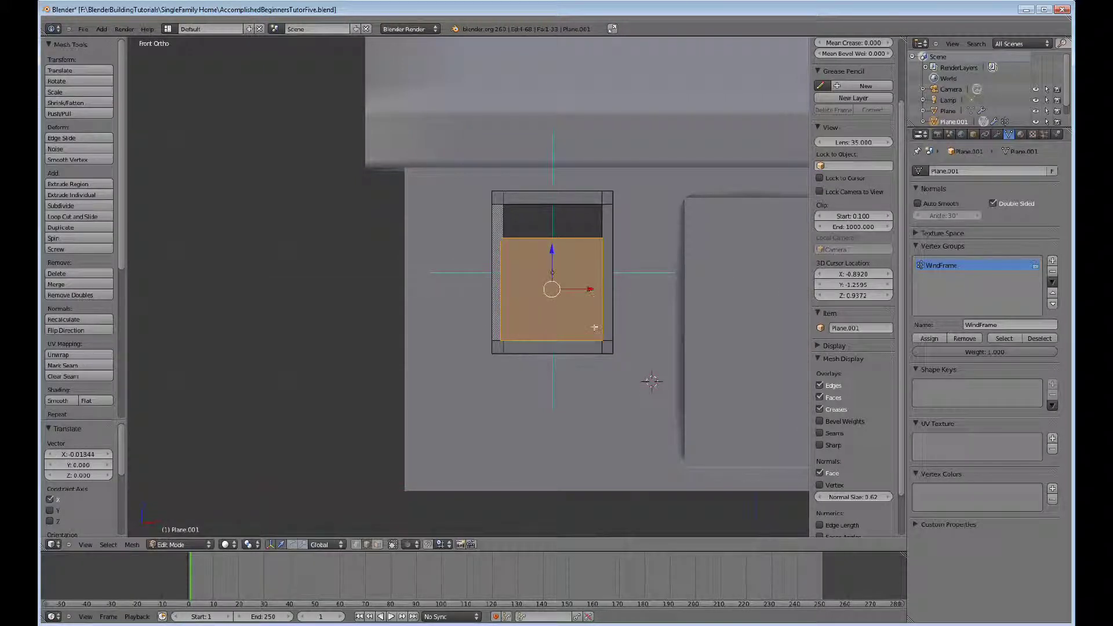
Select the plane's top edge and raise it about 0.3 along Z to the top of the frame's opening
key(ctrl+Tab)
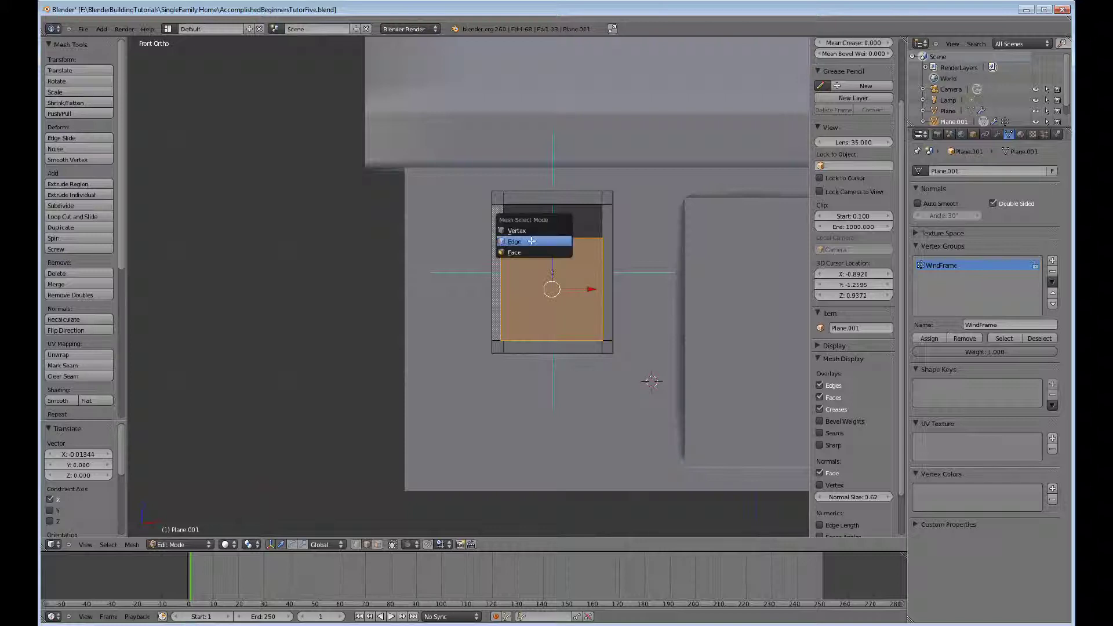
click(531, 242)
right_click(531, 239)
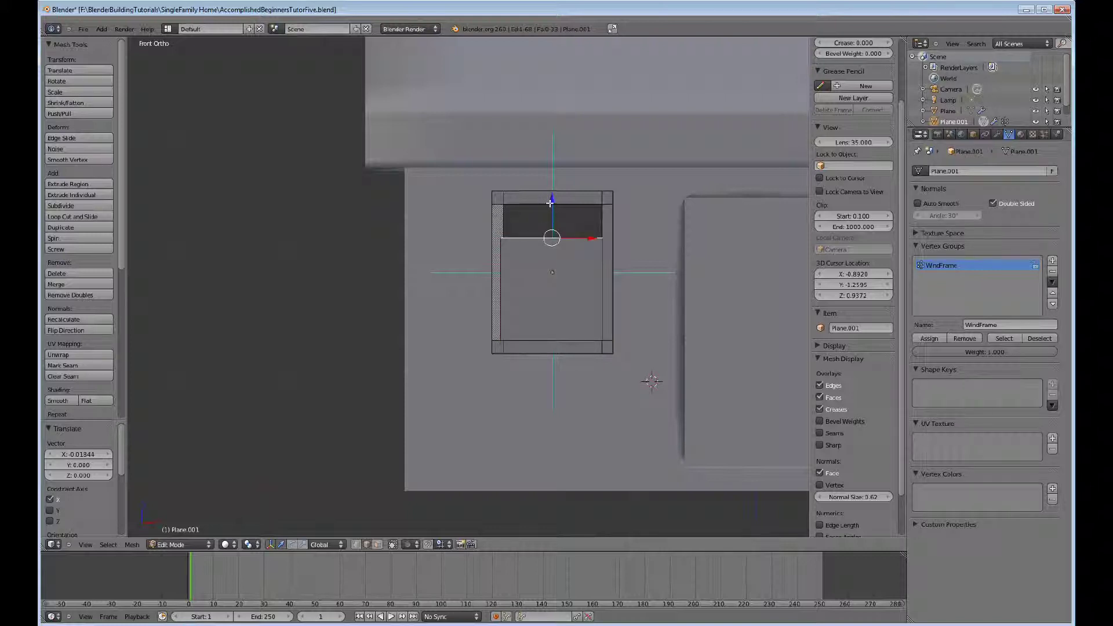
drag(550, 201, 552, 169)
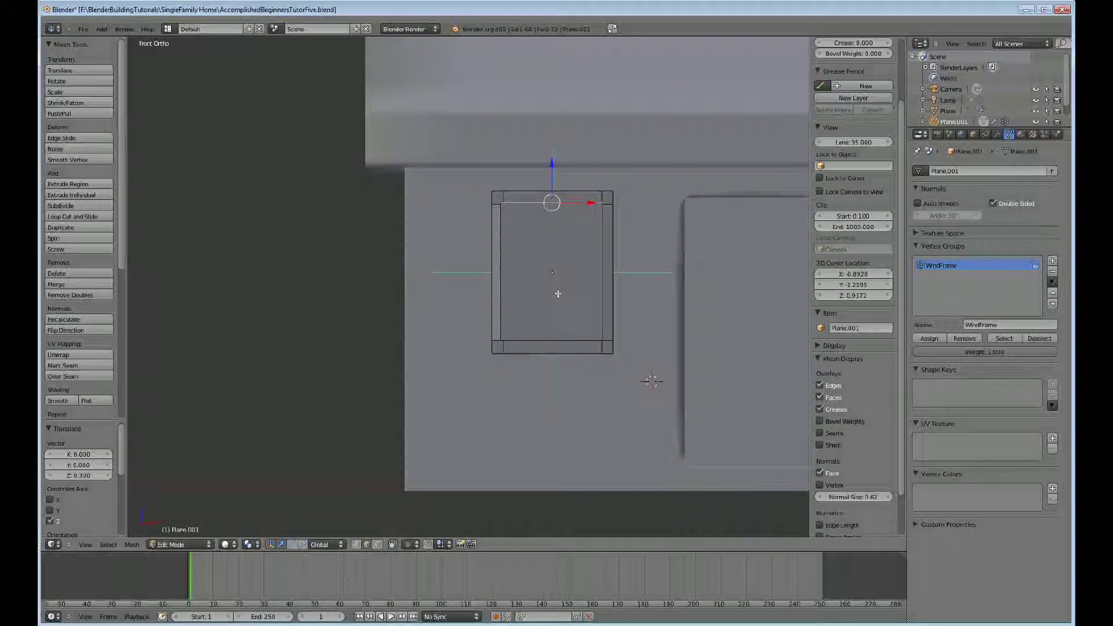
Select the plane's face and subdivide it with 2 cuts
key(ctrl+Tab)
click(536, 303)
right_click(552, 286)
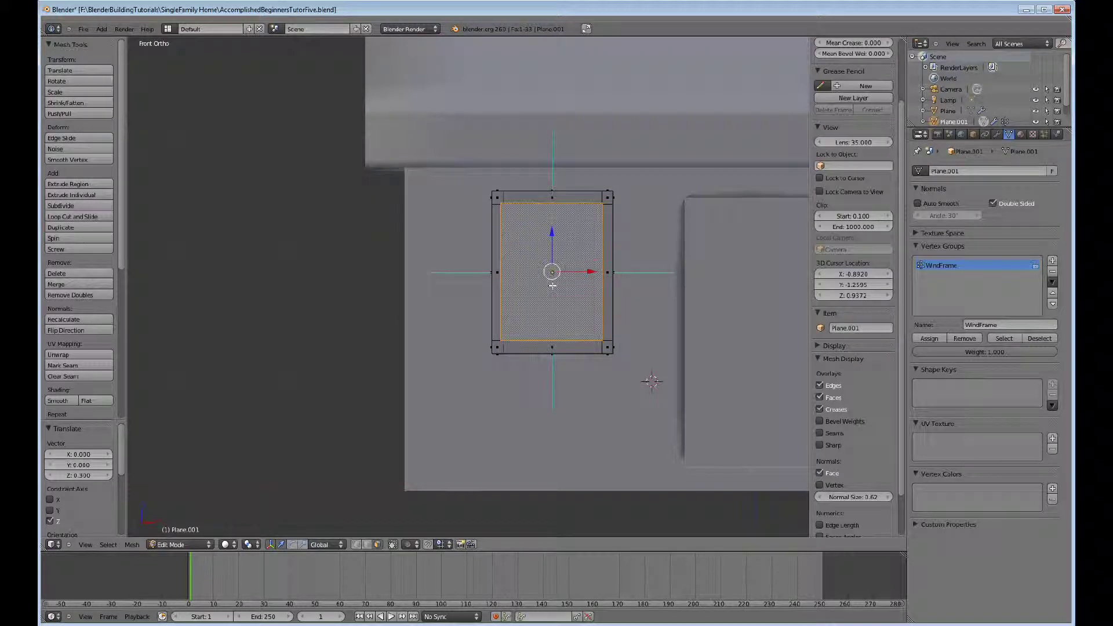
key(w)
click(539, 289)
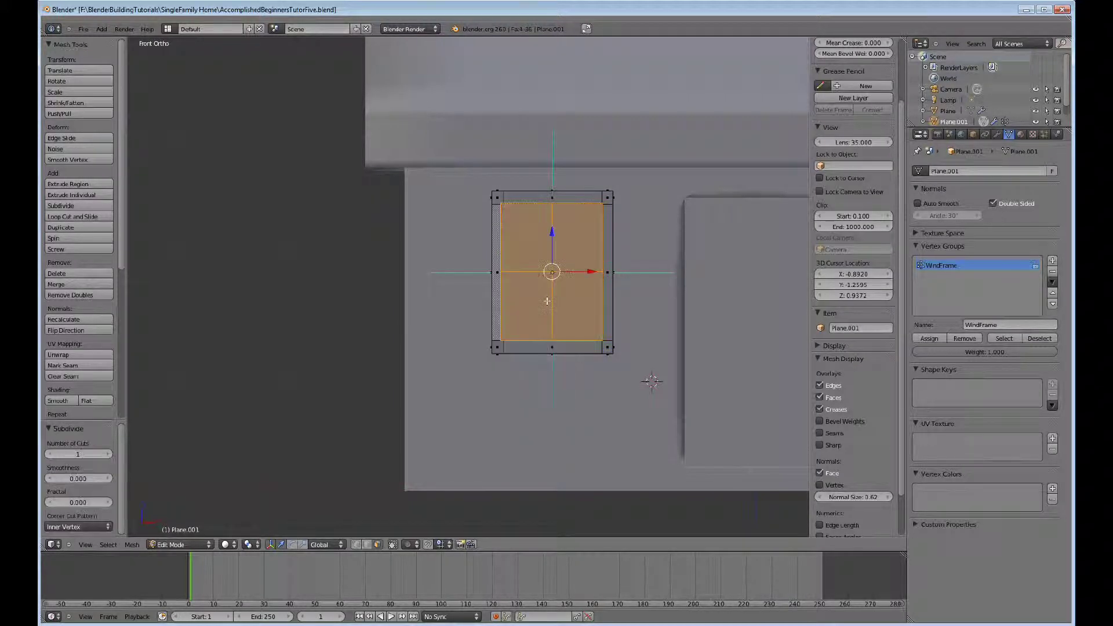
click(108, 454)
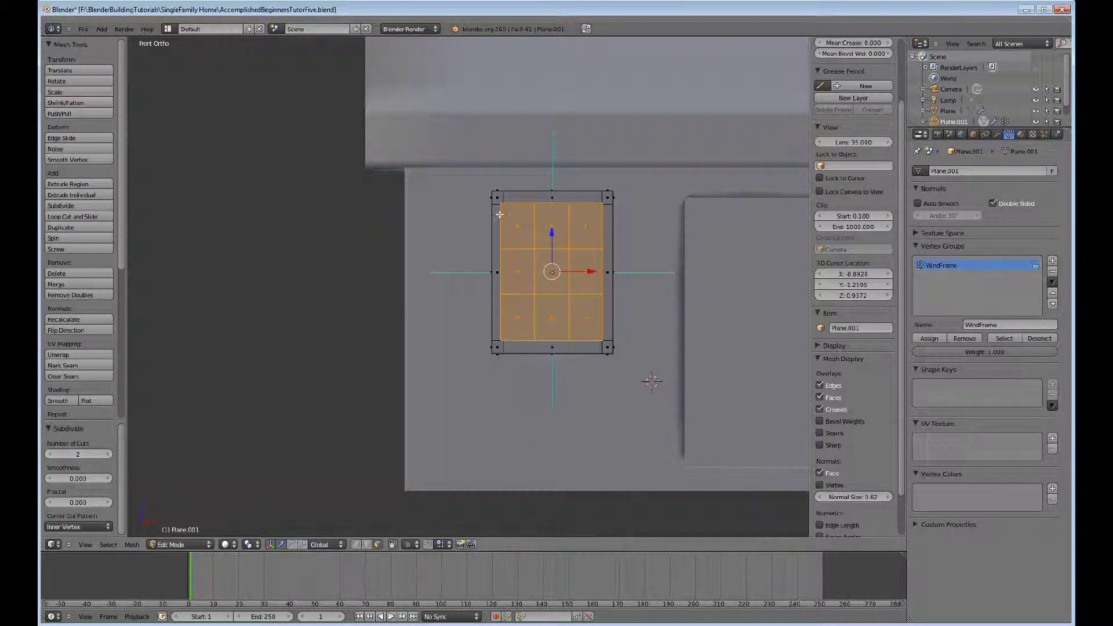
Select the plane's two inner vertical edge loops and scale them apart along X by about 2.552
key(ctrl+Tab)
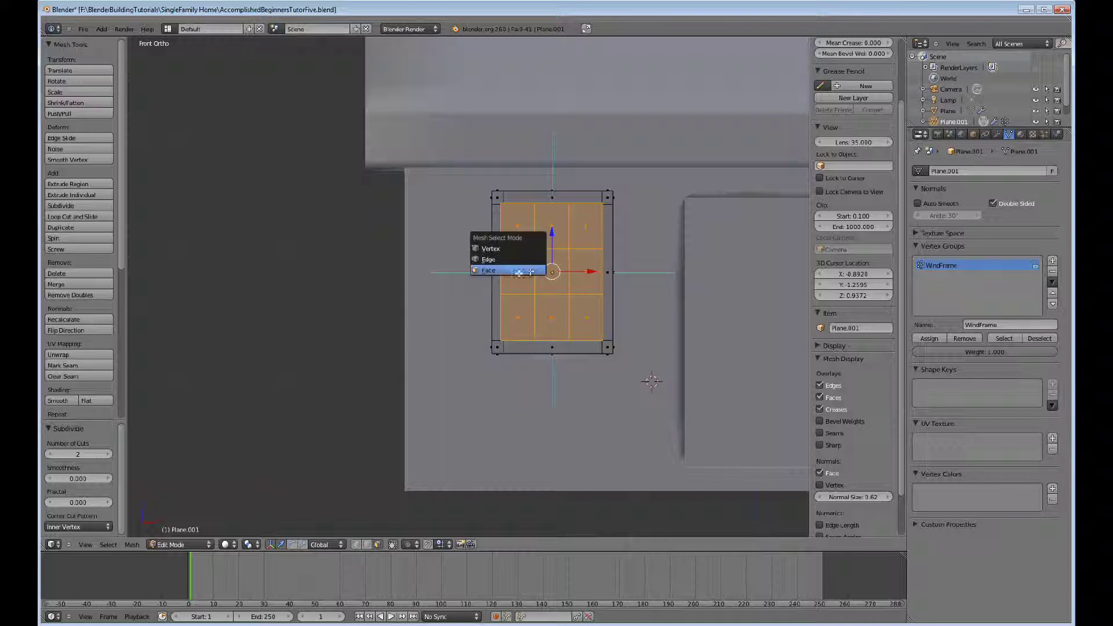
click(539, 257)
alt+right_click(535, 269)
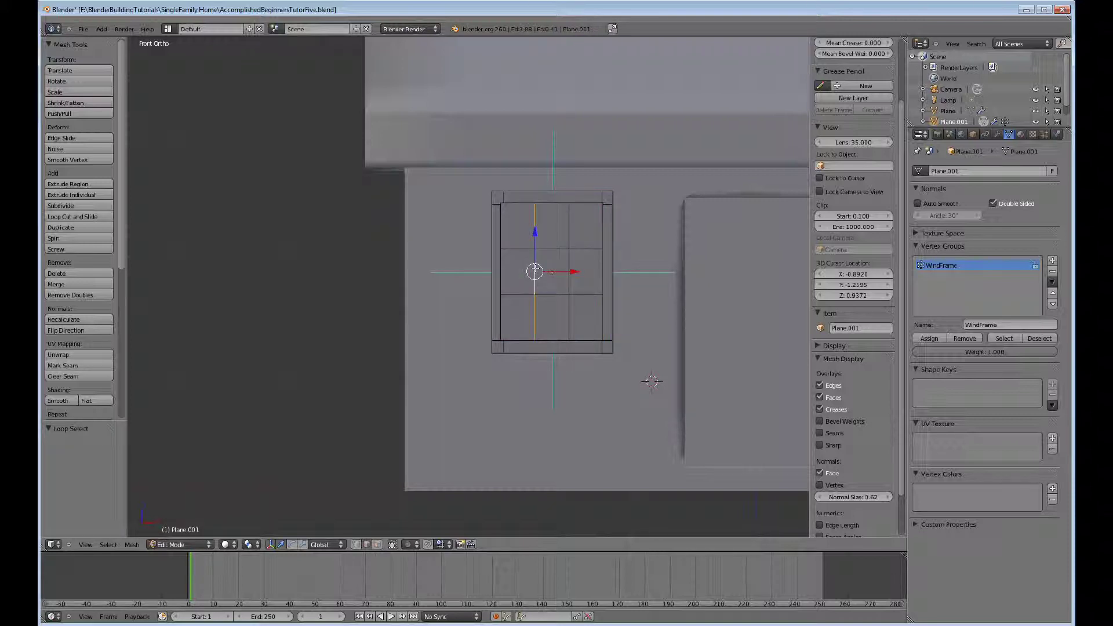
alt+shift+right_click(570, 270)
key(s)
key(x)
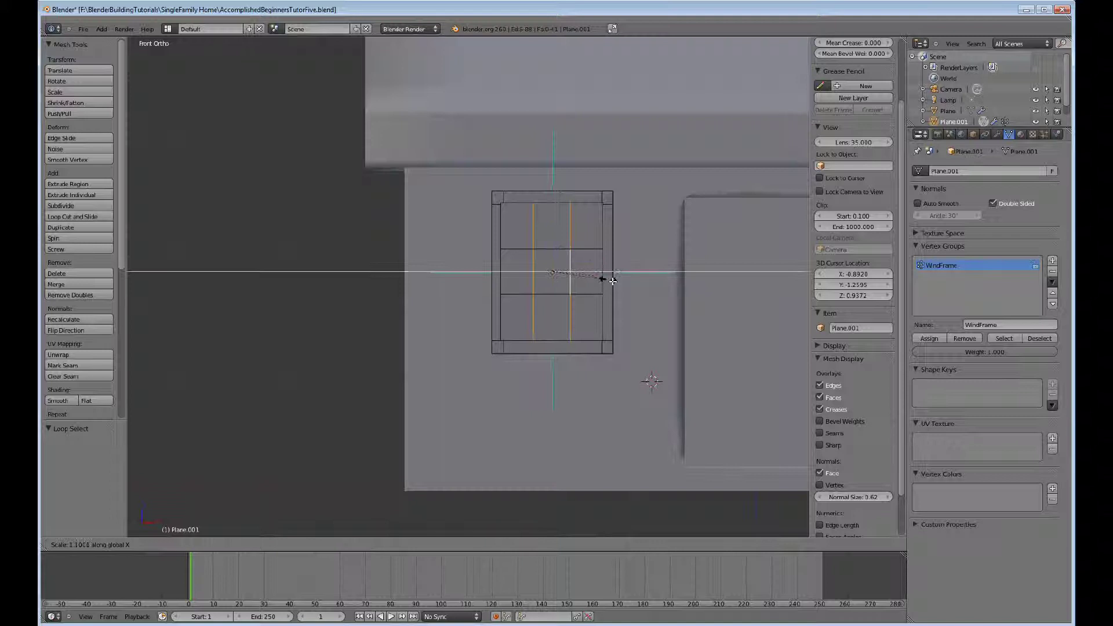
click(672, 313)
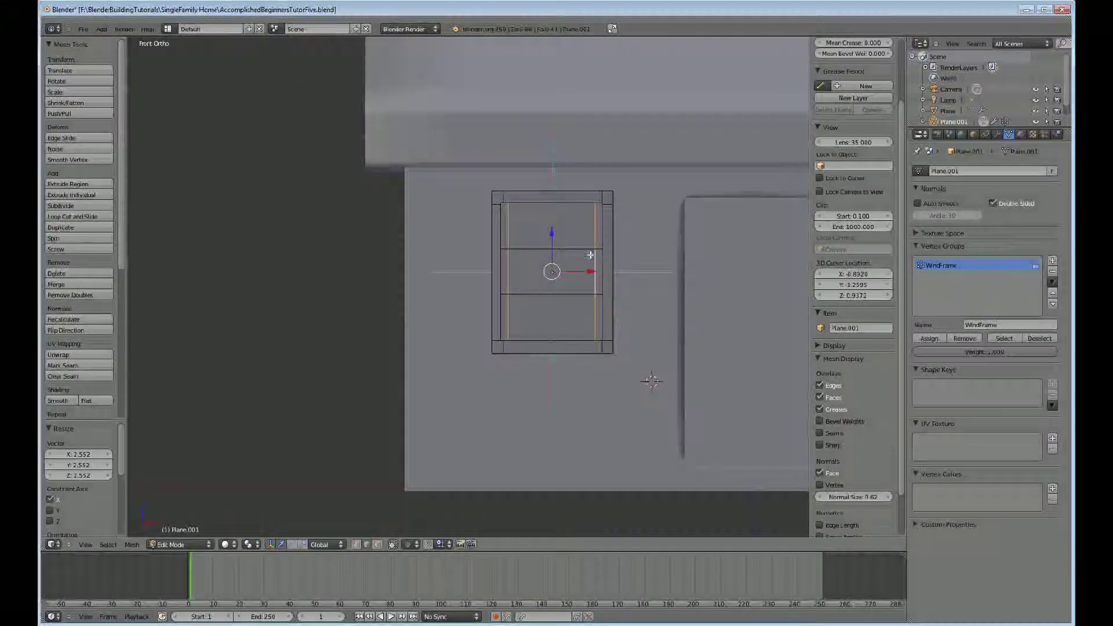
Select the plane's two inner horizontal edge loops and scale them apart along Z by about 2.593
alt+right_click(574, 249)
alt+shift+right_click(574, 292)
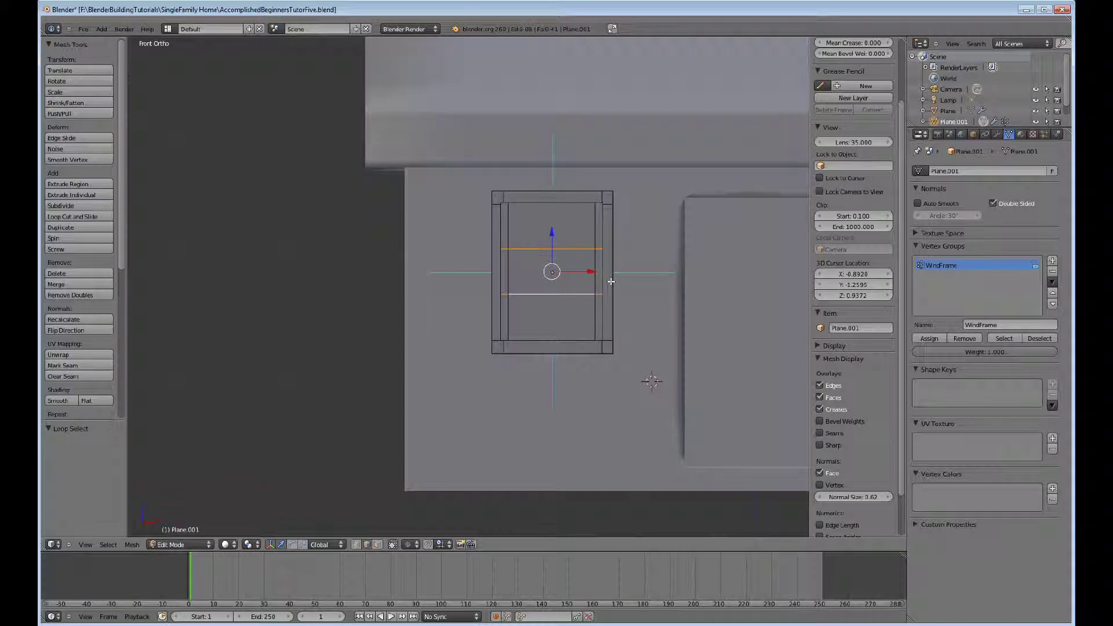
key(s)
key(z)
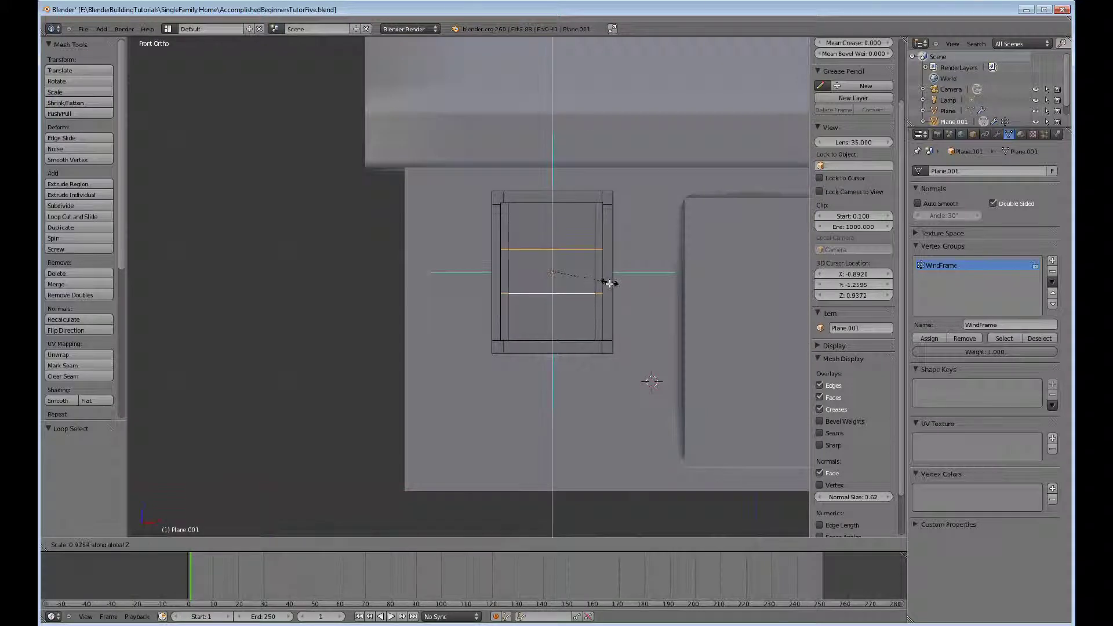
click(632, 404)
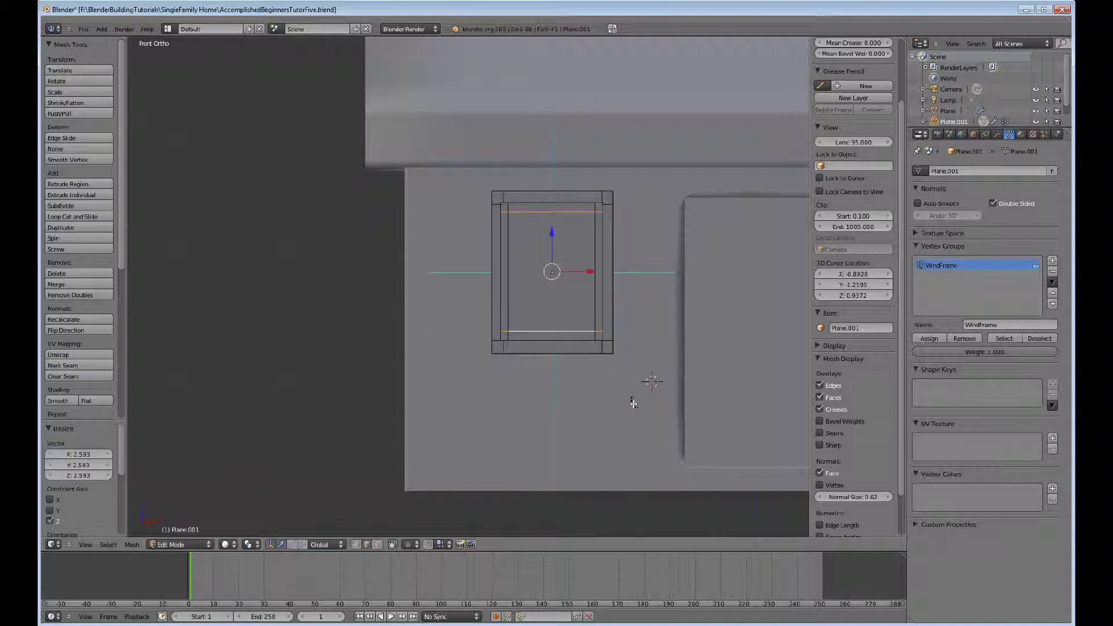
scroll(783, 447, up, 3)
scroll(594, 253, down, 2)
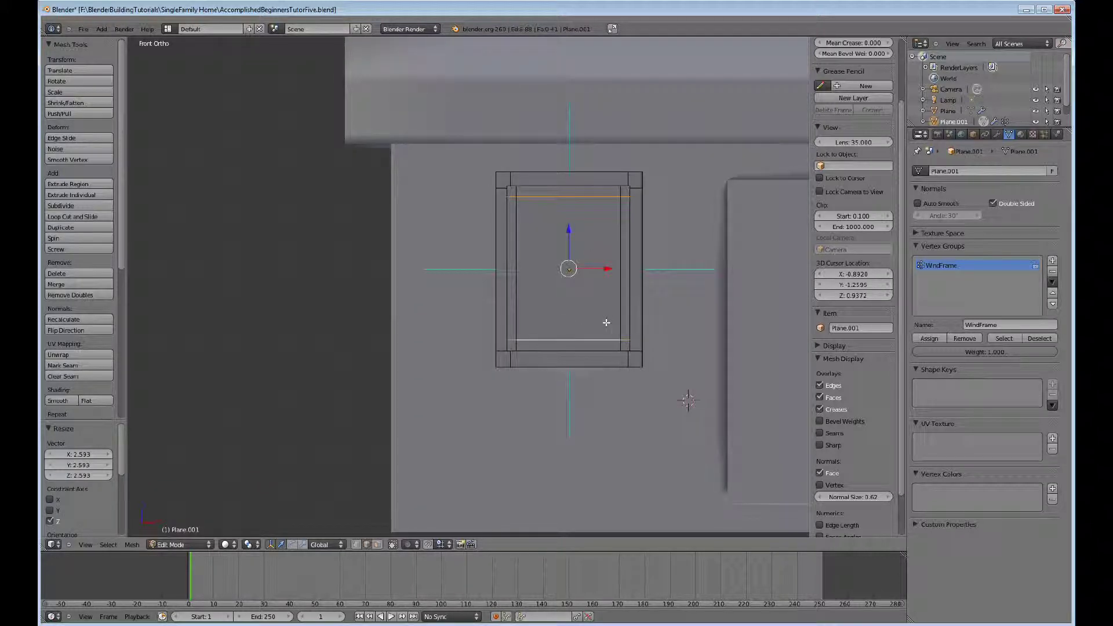
In face mode, select all the narrow border faces around the sash plane, leaving the central pane unselected
key(ctrl+Tab)
click(607, 302)
middle_drag(606, 304, 527, 197)
right_click(524, 186)
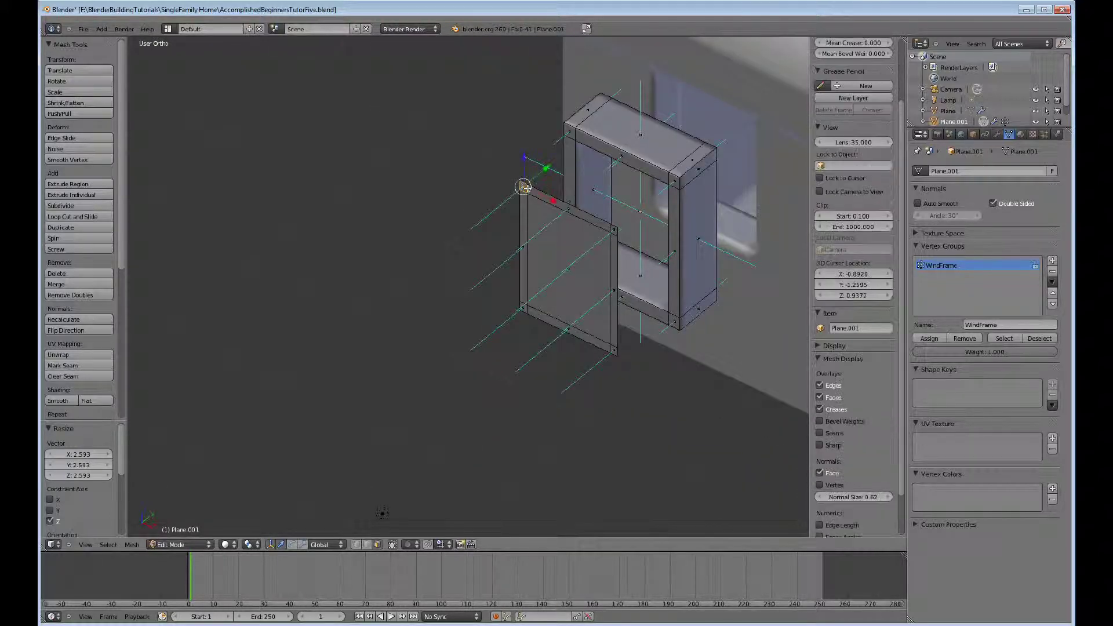
alt+right_click(546, 195)
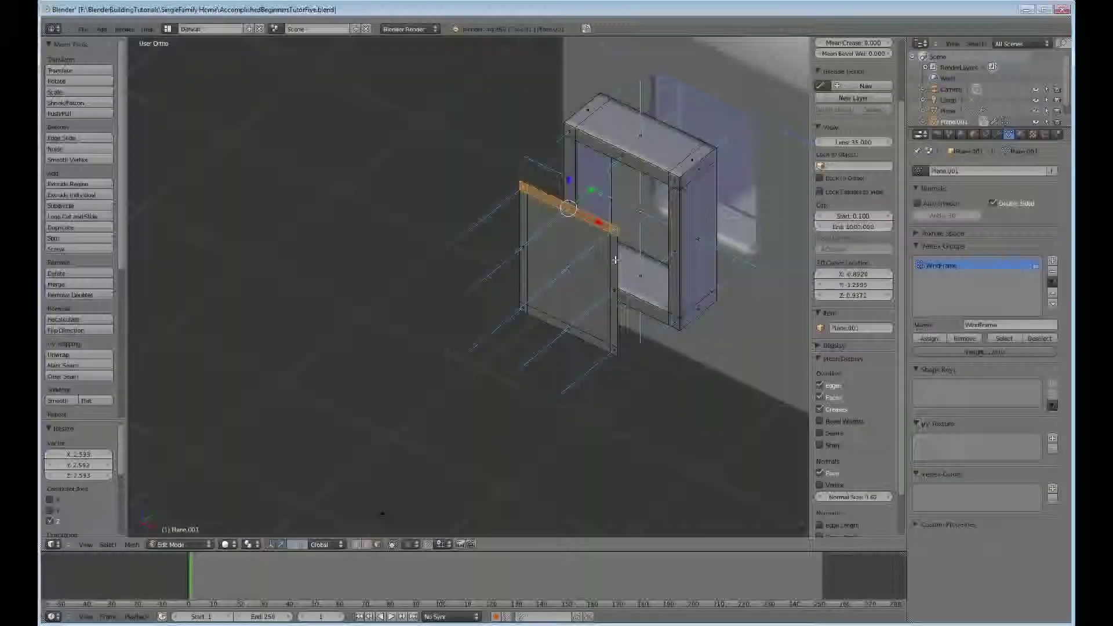
alt+shift+right_click(613, 325)
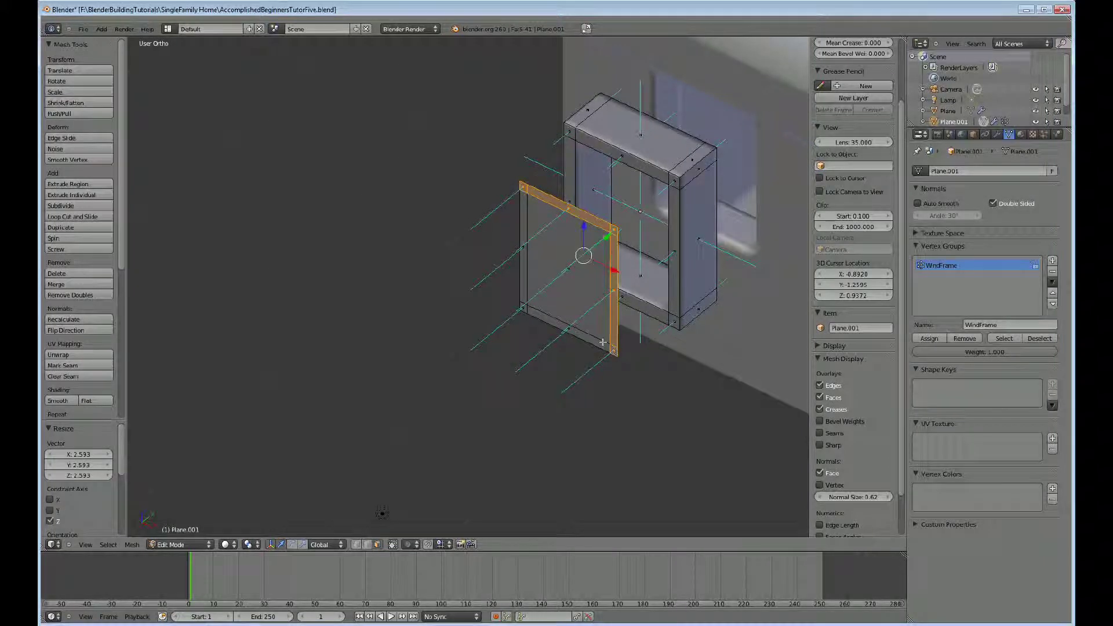
alt+shift+right_click(534, 297)
shift+right_click(523, 306)
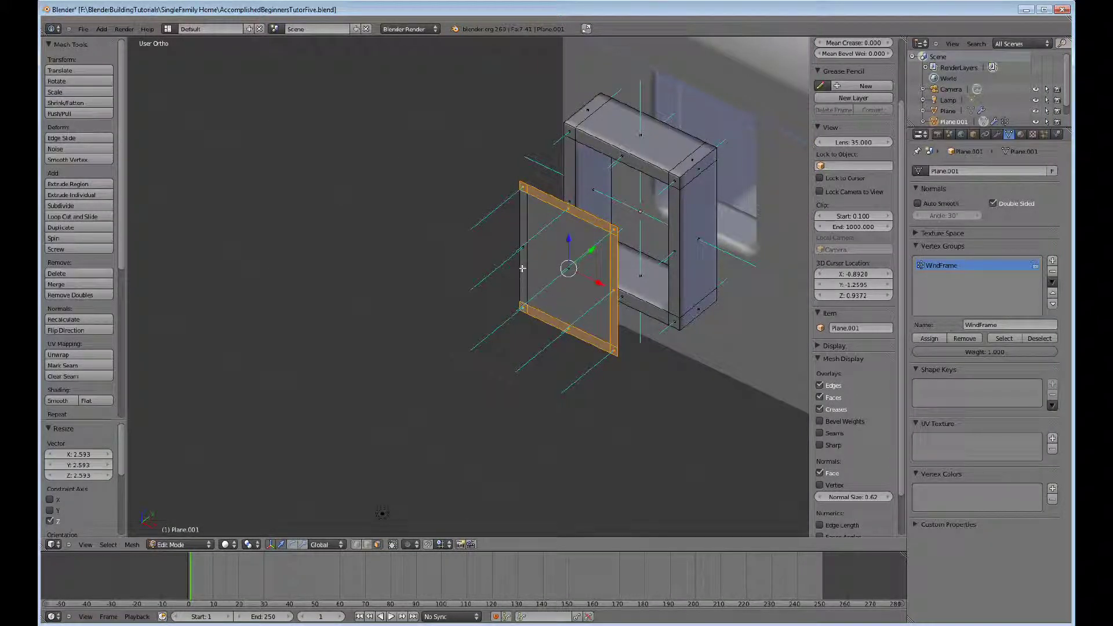
shift+right_click(522, 269)
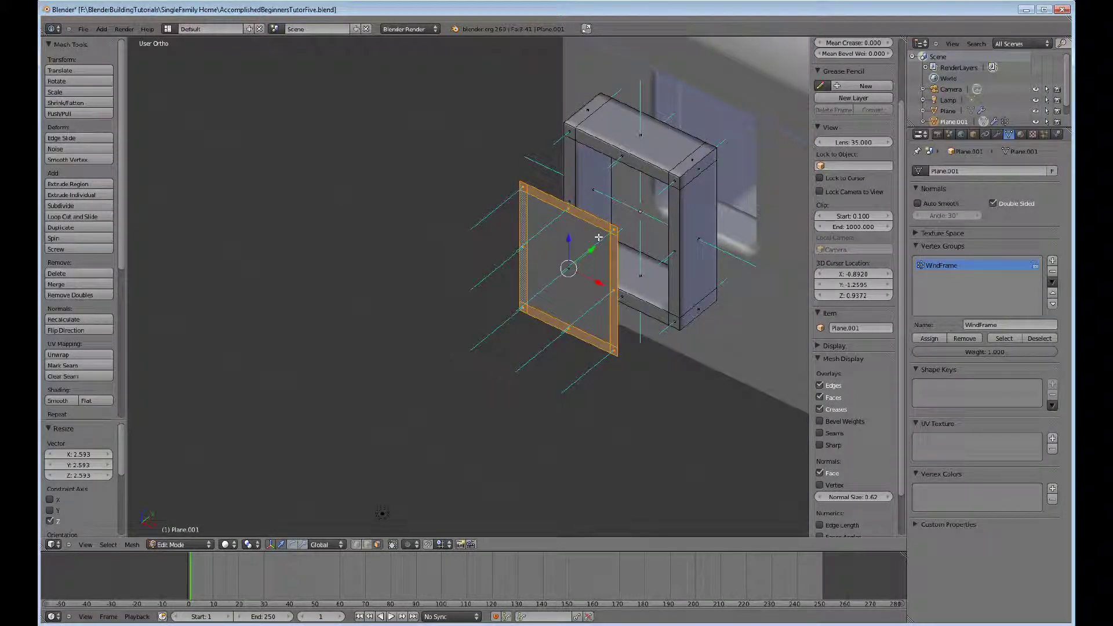
Extrude the selected border faces and move them about 0.084 along Y, away from the window frame
key(e)
key(Escape)
key(g)
key(y)
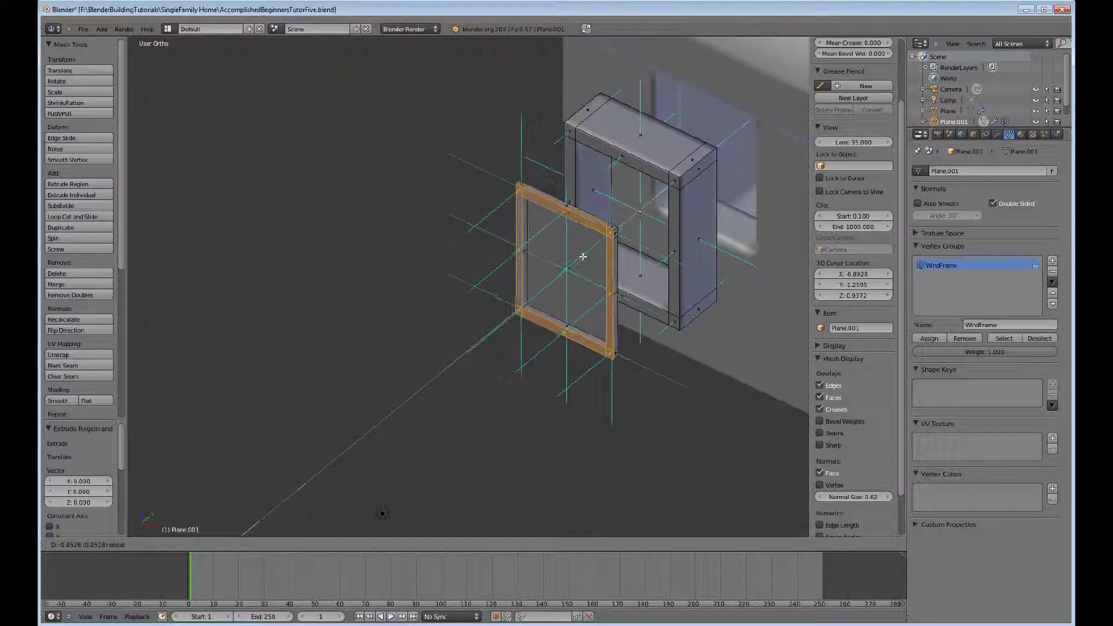
click(585, 261)
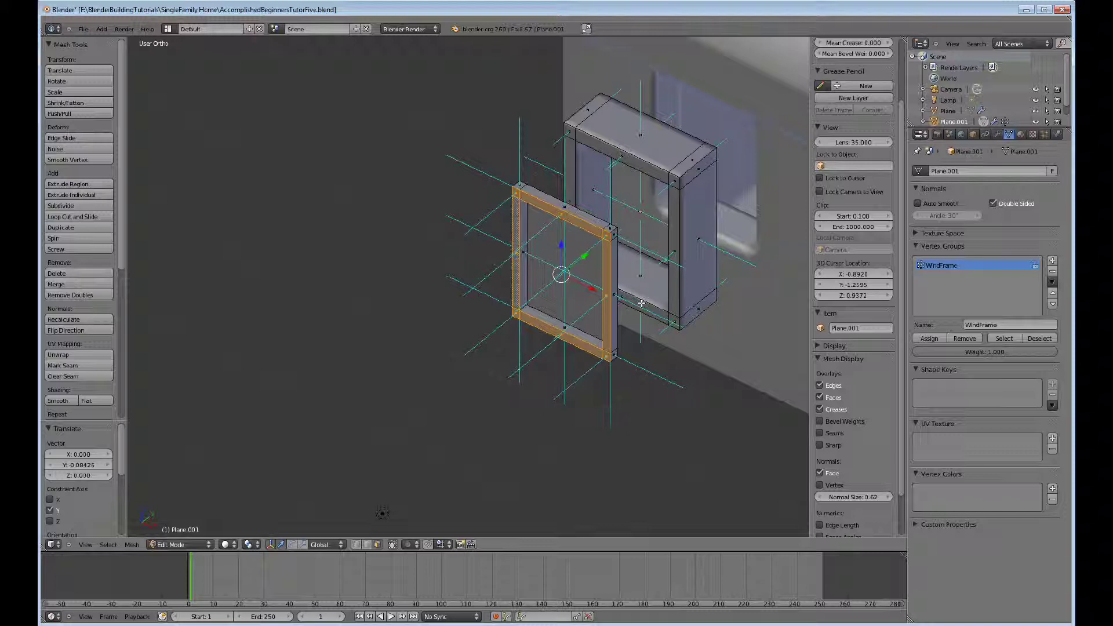
Select all the sash's border geometry, assign it to a new vertex group named Window, and test the group's selection
middle_drag(641, 303, 619, 331)
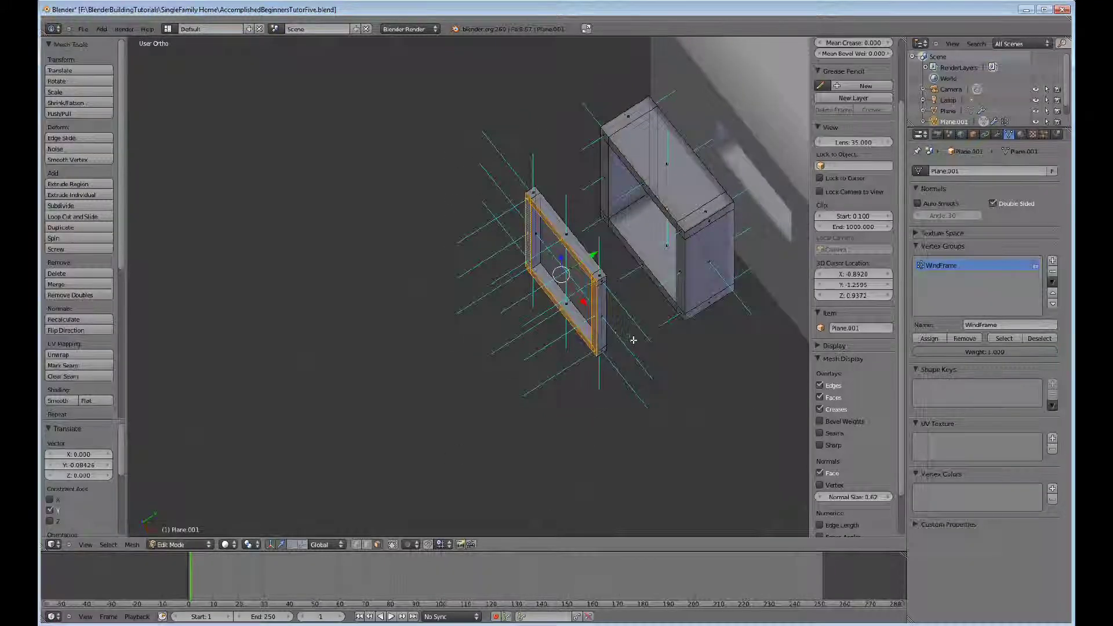
mouse_move(633, 331)
ctrl+mouse_down()
mouse_move(608, 375)
mouse_move(548, 363)
mouse_move(477, 283)
mouse_move(470, 226)
mouse_move(484, 158)
mouse_move(514, 154)
mouse_move(559, 176)
mouse_move(624, 265)
ctrl+mouse_up()
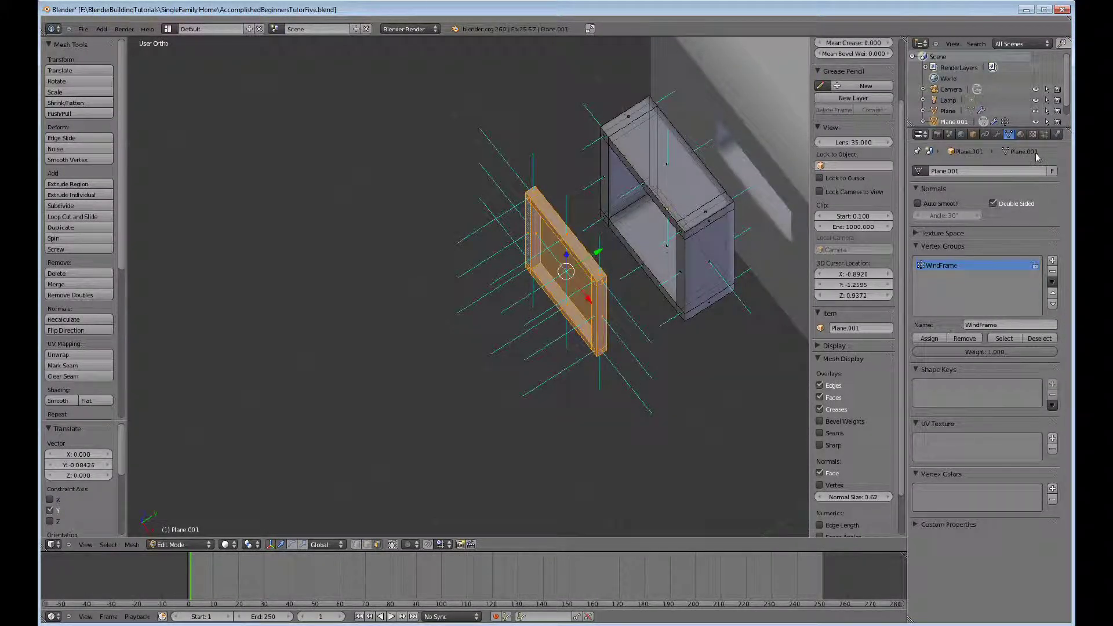
click(1053, 260)
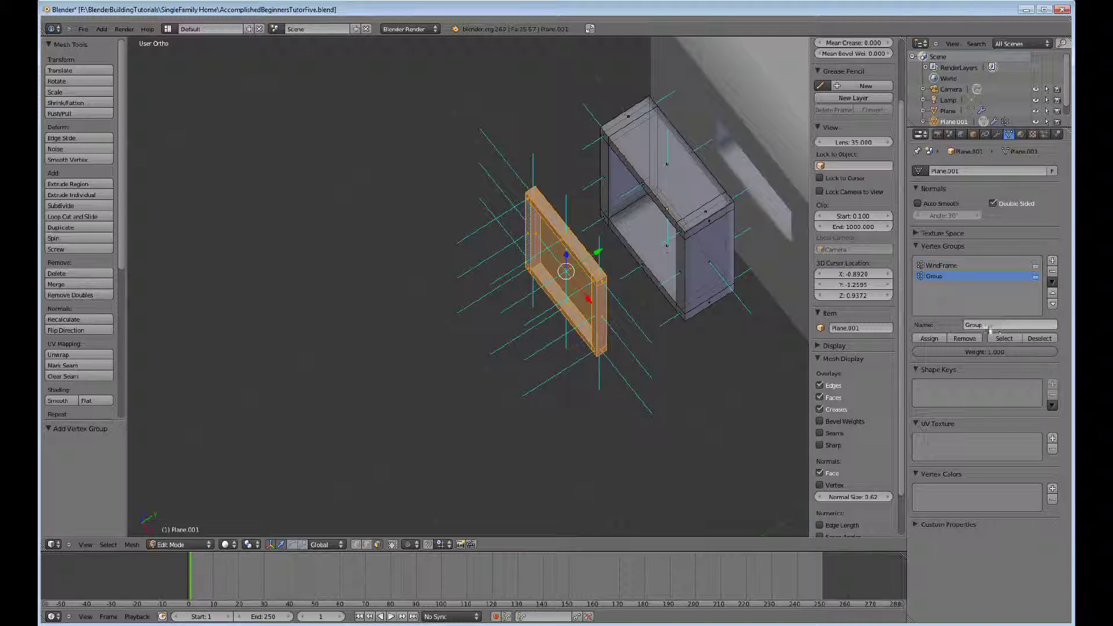
click(989, 325)
text(Window)
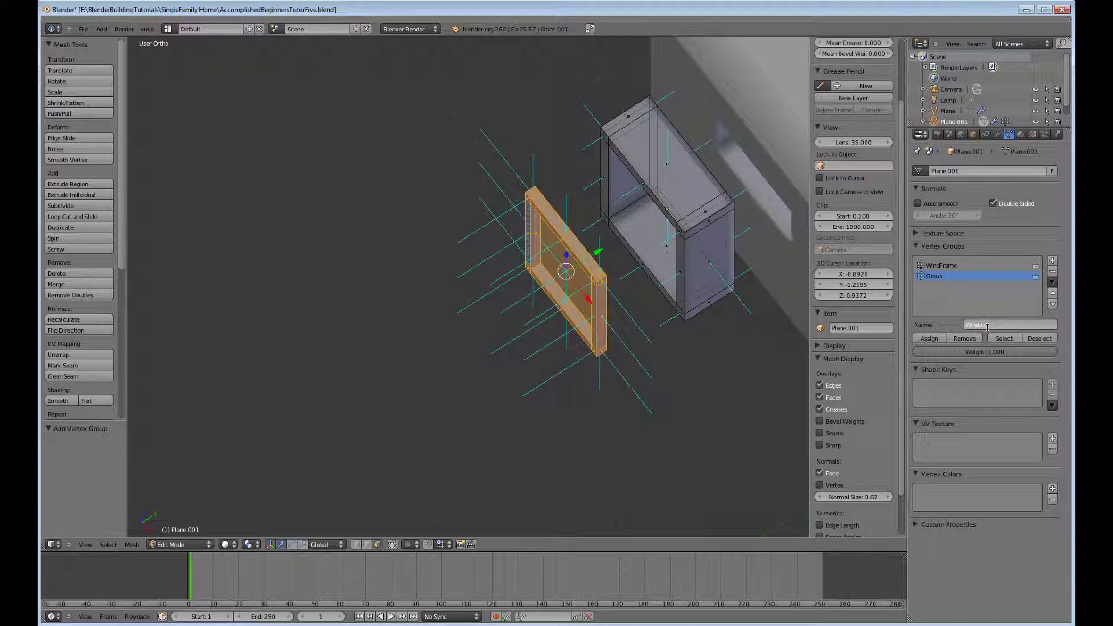
click(929, 339)
click(1039, 339)
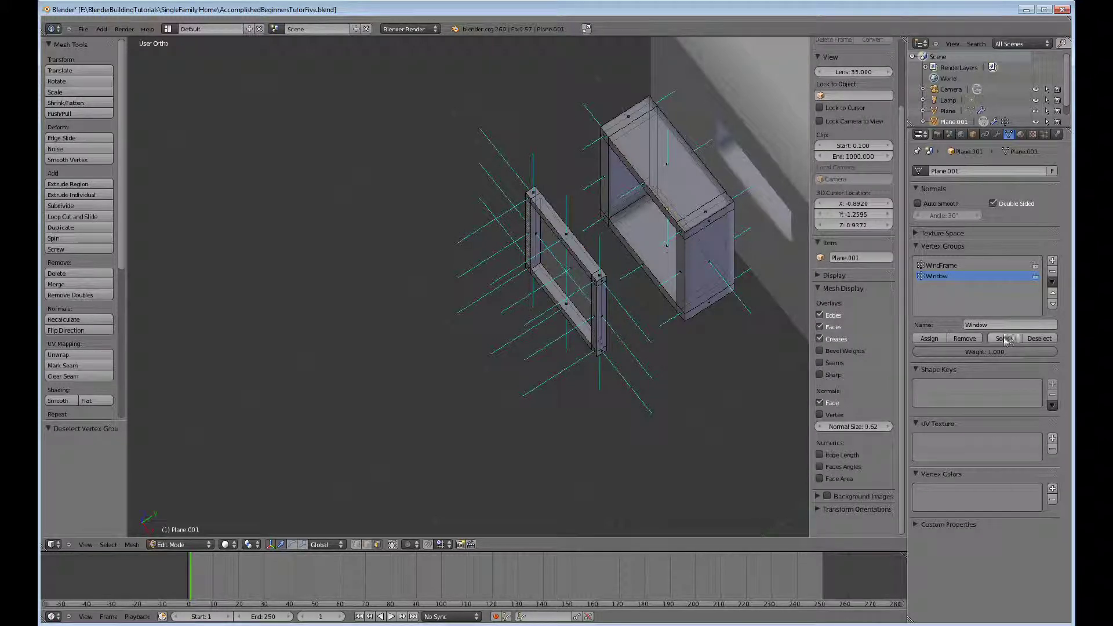
click(1005, 339)
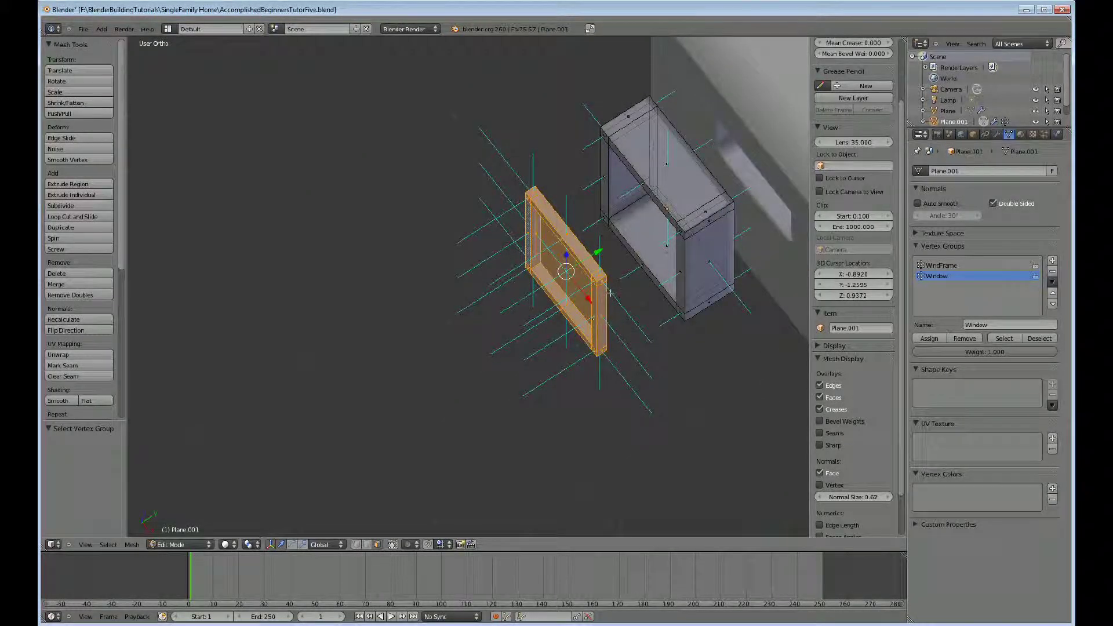
Select the central pane face and assign it to a new vertex group named WindowGlass
right_click(577, 287)
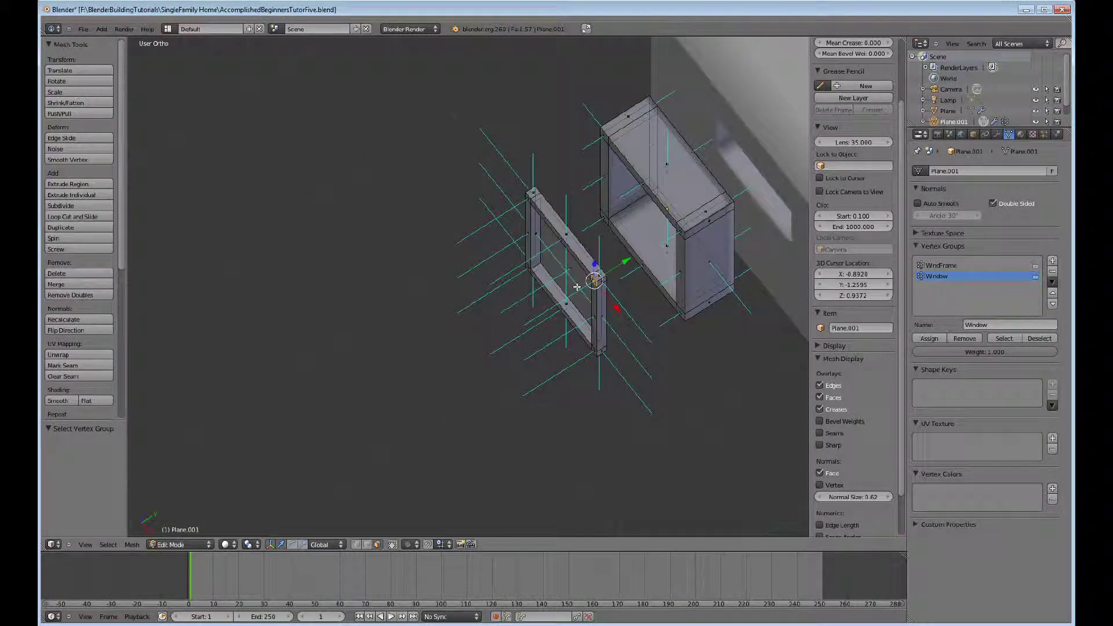
middle_drag(577, 287, 562, 284)
key(l)
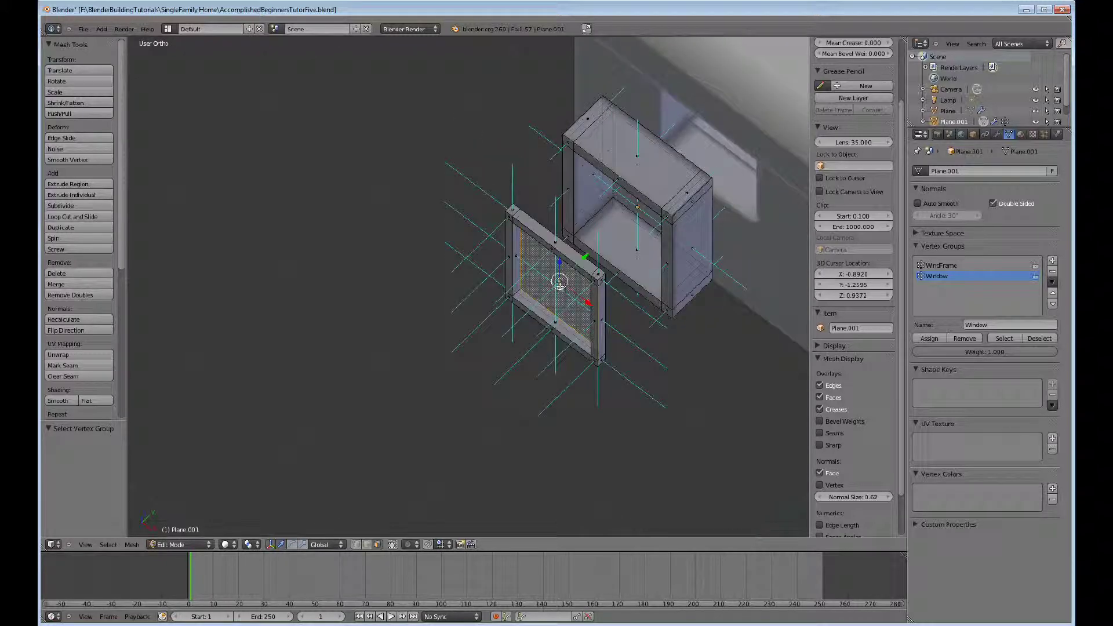
click(1053, 261)
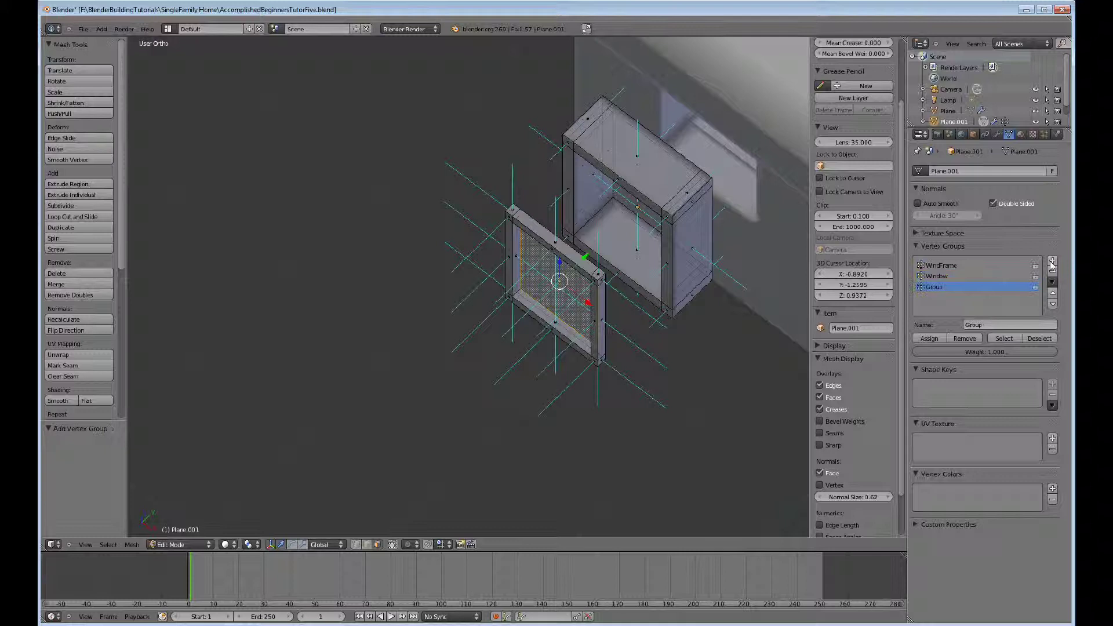
click(1049, 325)
text(WindowG)
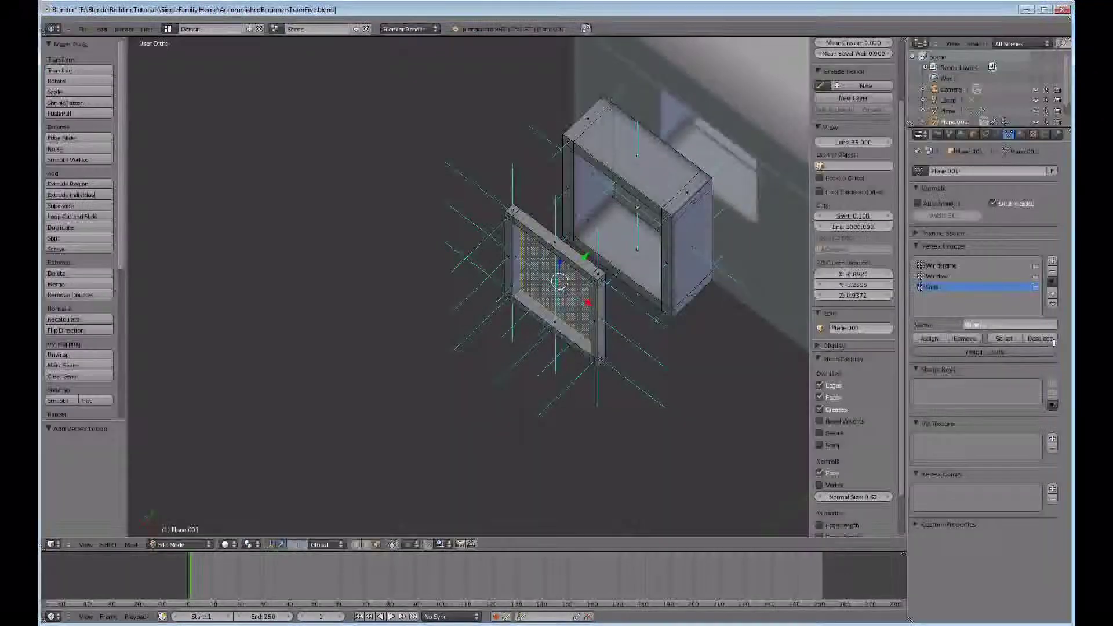
text(lass)
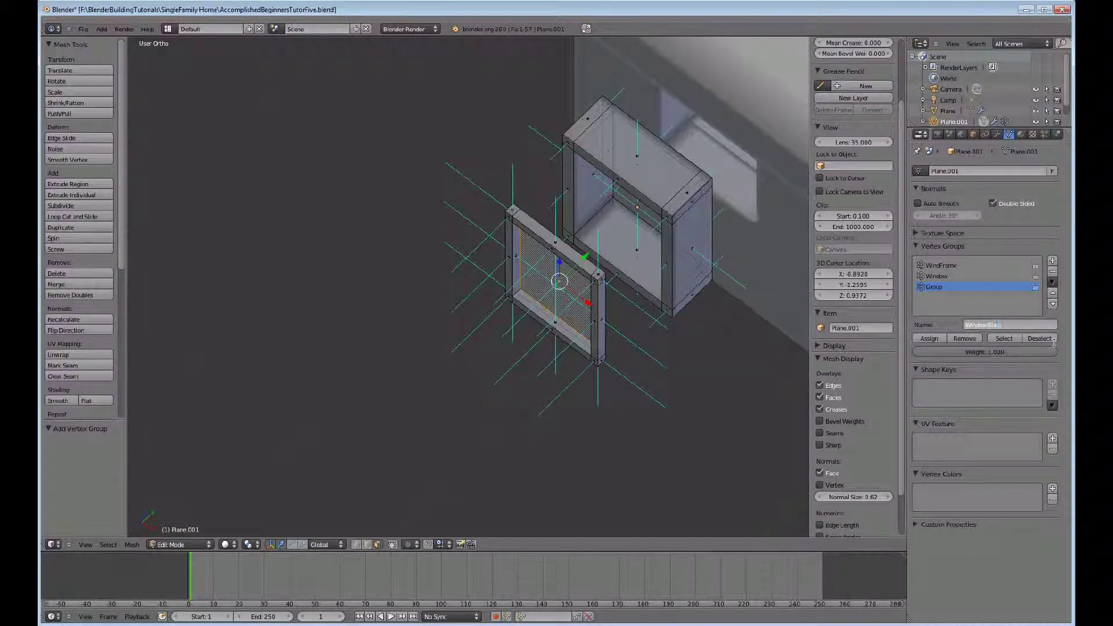
key(Return)
click(931, 340)
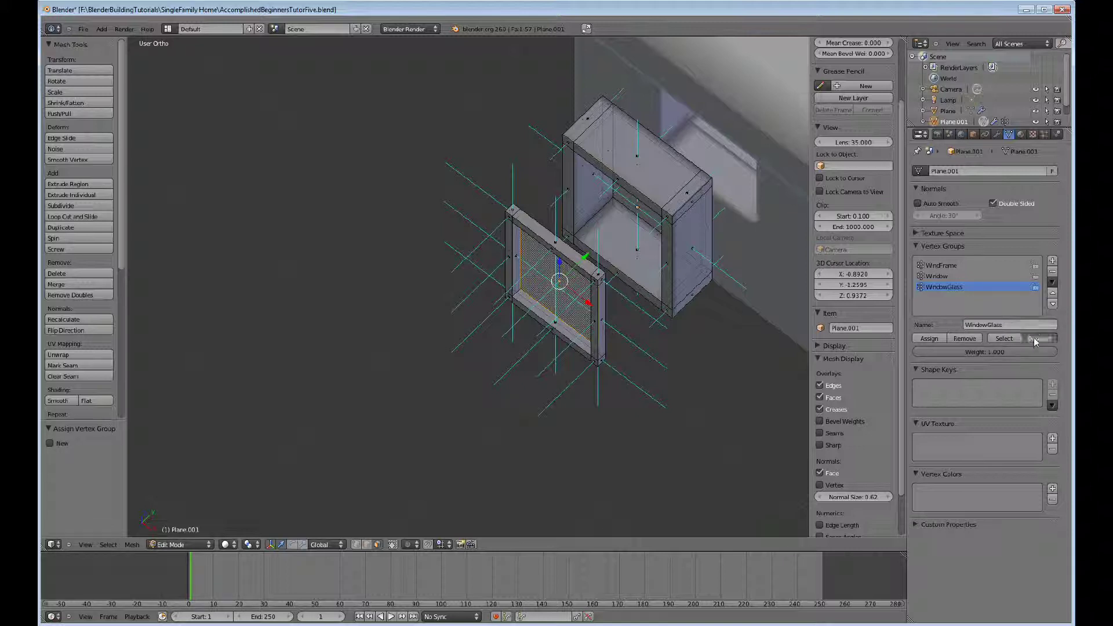
click(1005, 339)
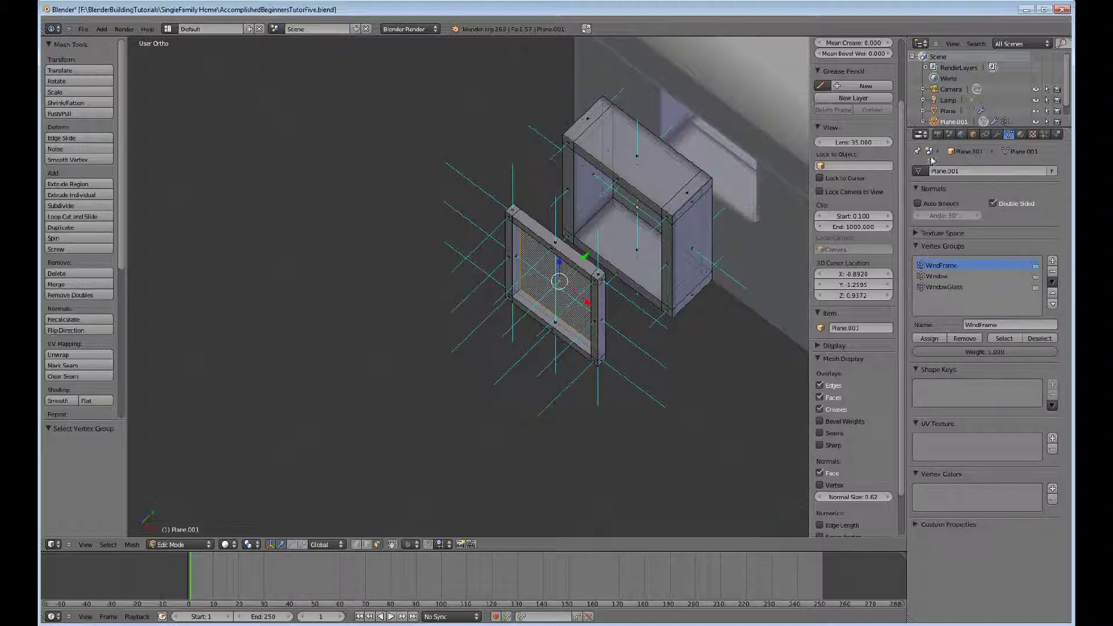
Clear the selection and select the geometry of both the WindFrame and Window vertex groups
key(a)
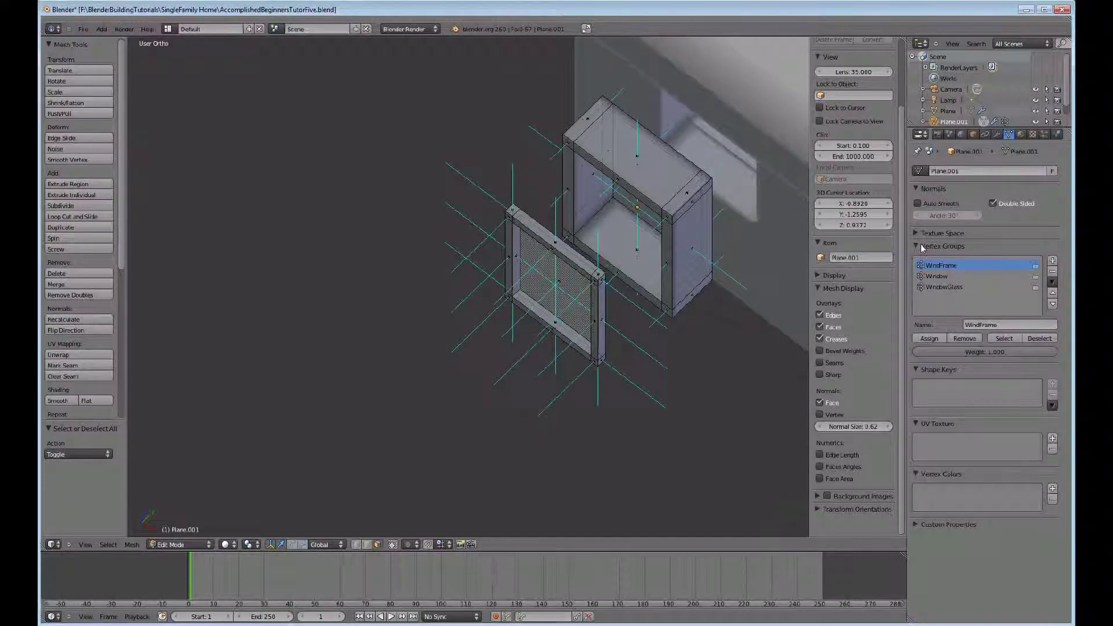
click(998, 338)
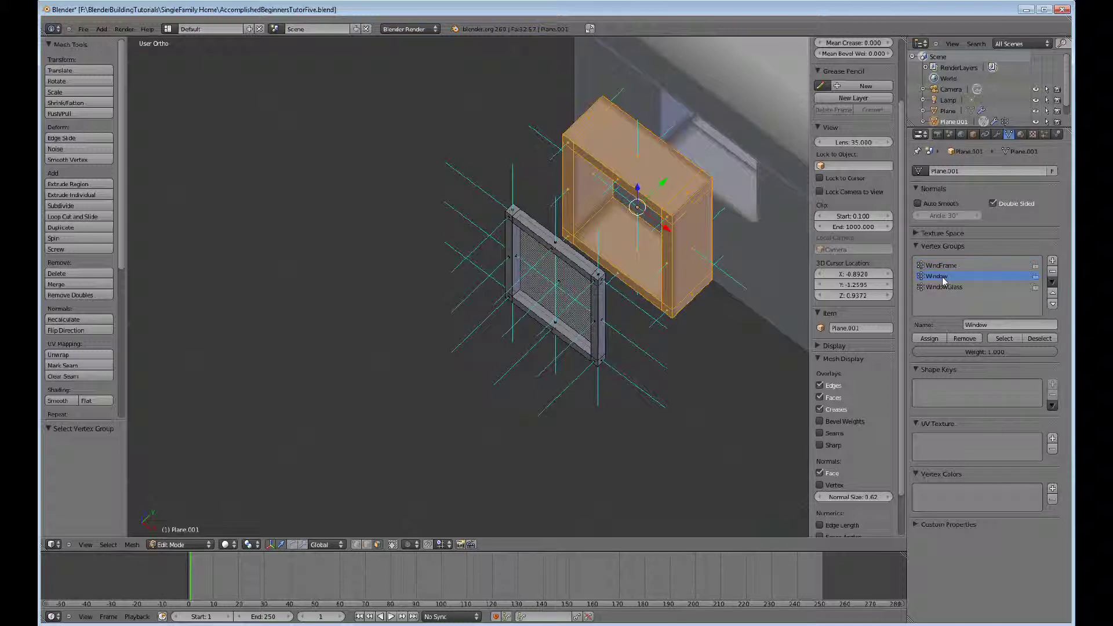
click(1004, 339)
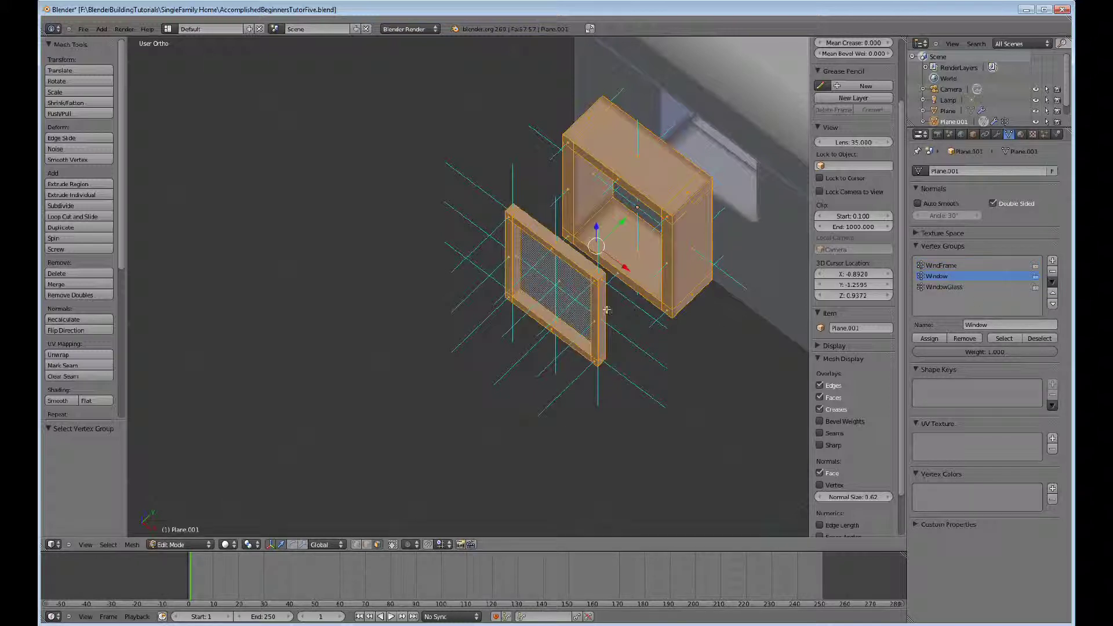
Add a new material for the window, with diffuse intensity 1.000 and a pure white diffuse color
click(1021, 135)
click(1053, 172)
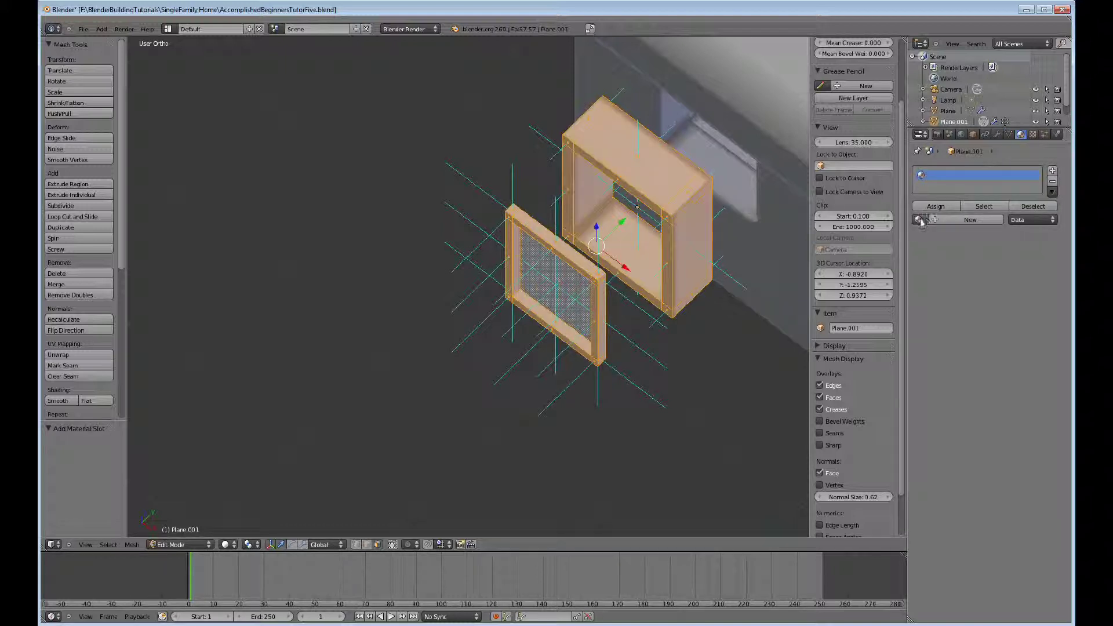
click(970, 220)
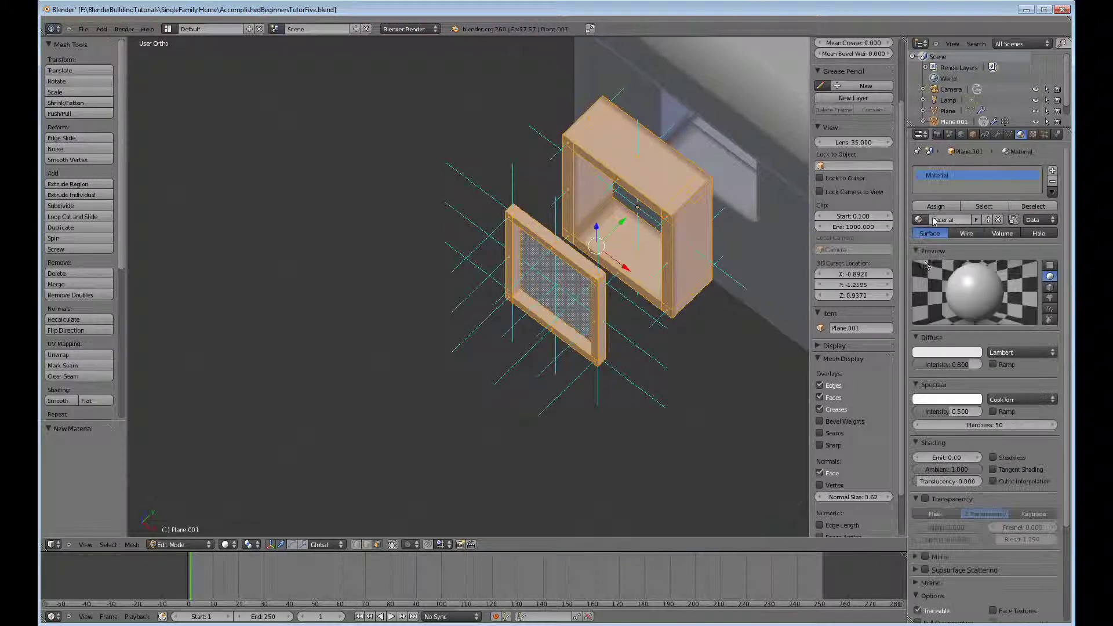
drag(963, 365, 995, 373)
click(947, 352)
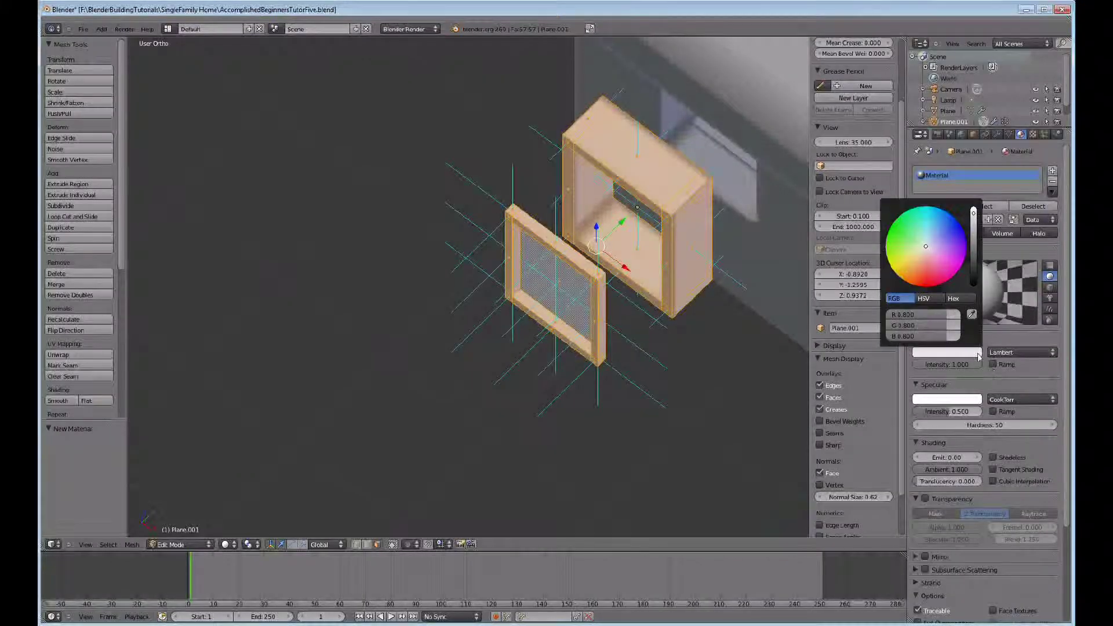
drag(922, 315, 962, 336)
Set the material's diffuse shader to Oren-Nayar and its specular shader to Blinn with intensity 0.405
click(987, 353)
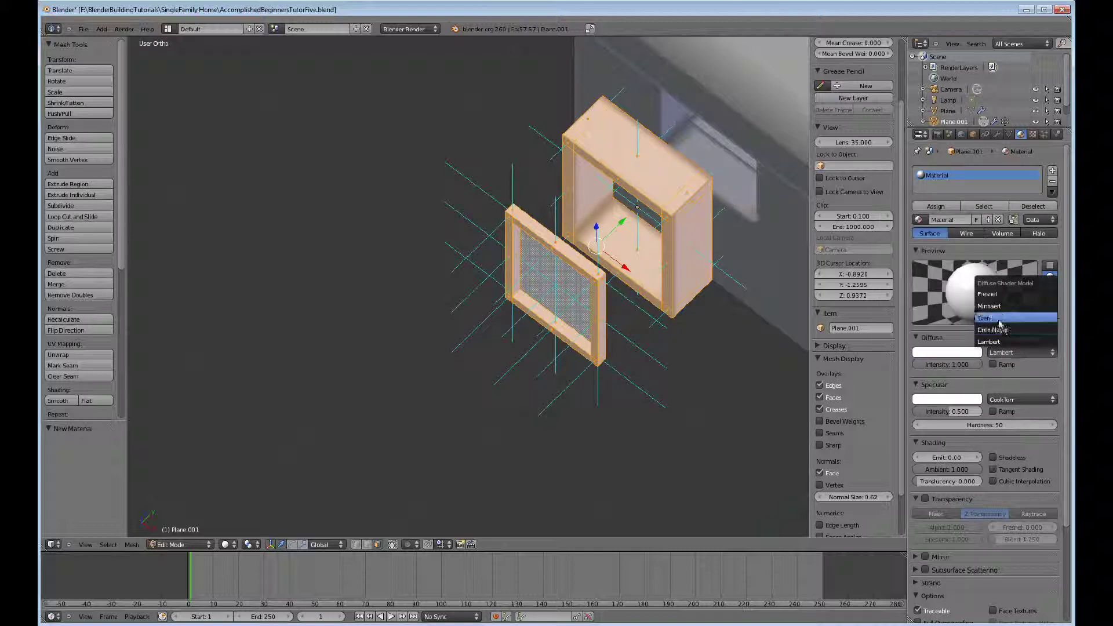
click(1004, 330)
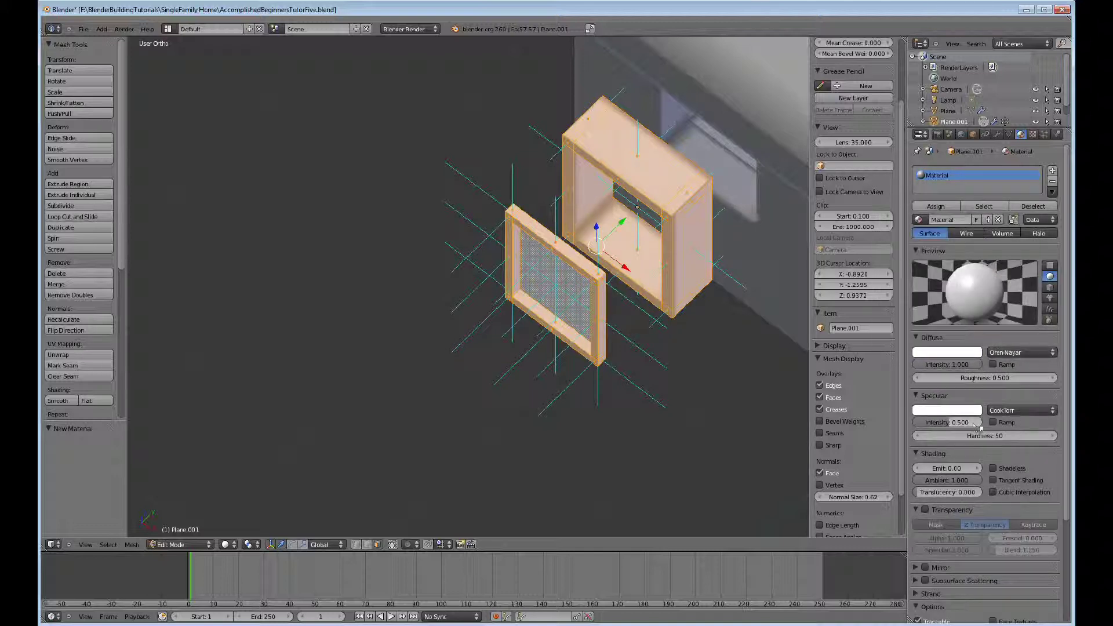
click(1025, 411)
click(988, 376)
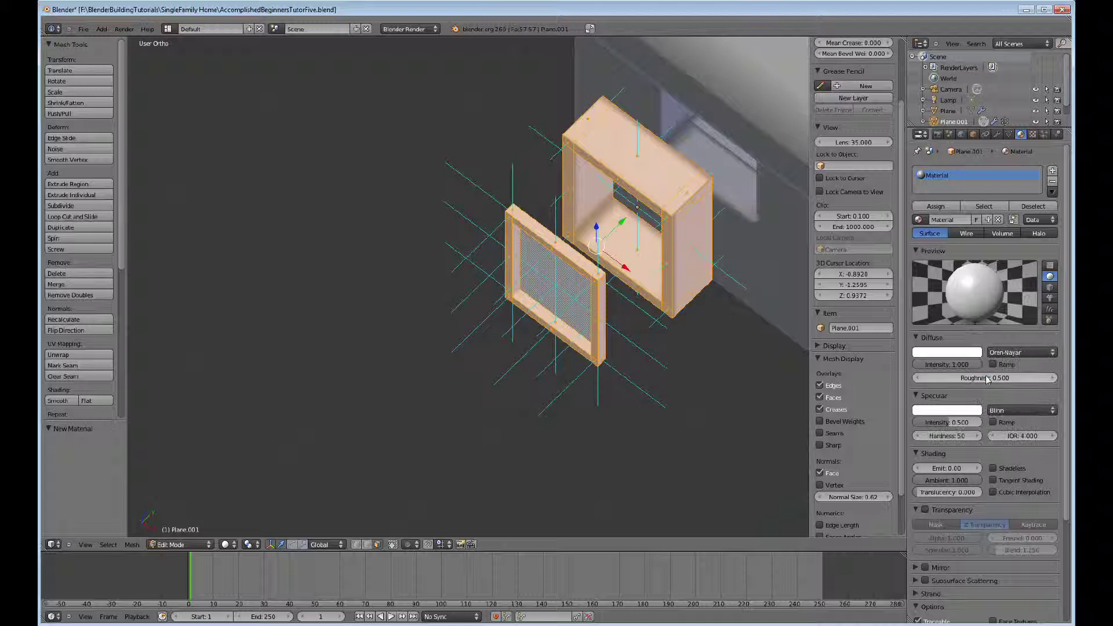
drag(940, 422, 943, 430)
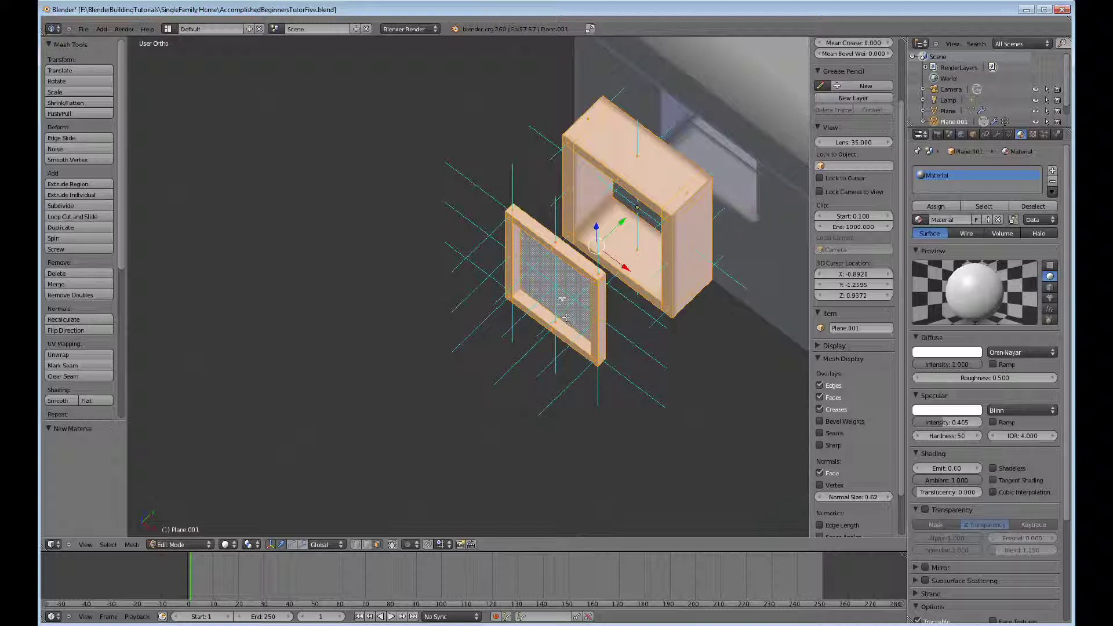
Select the central glass pane and create a new material in a second material slot
right_click(562, 294)
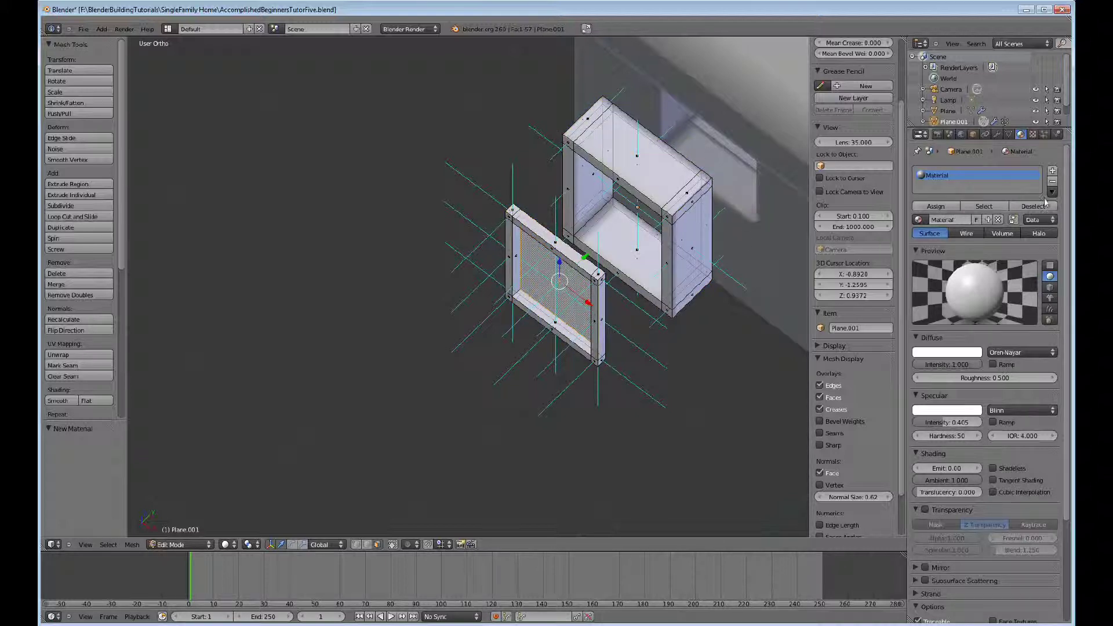
click(1052, 171)
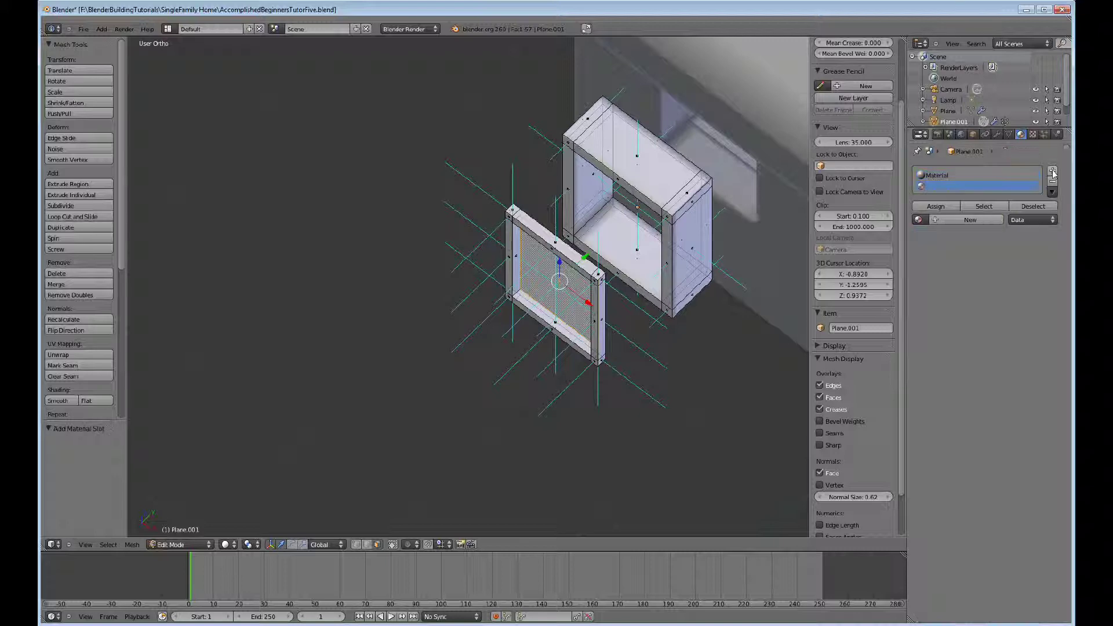
click(951, 222)
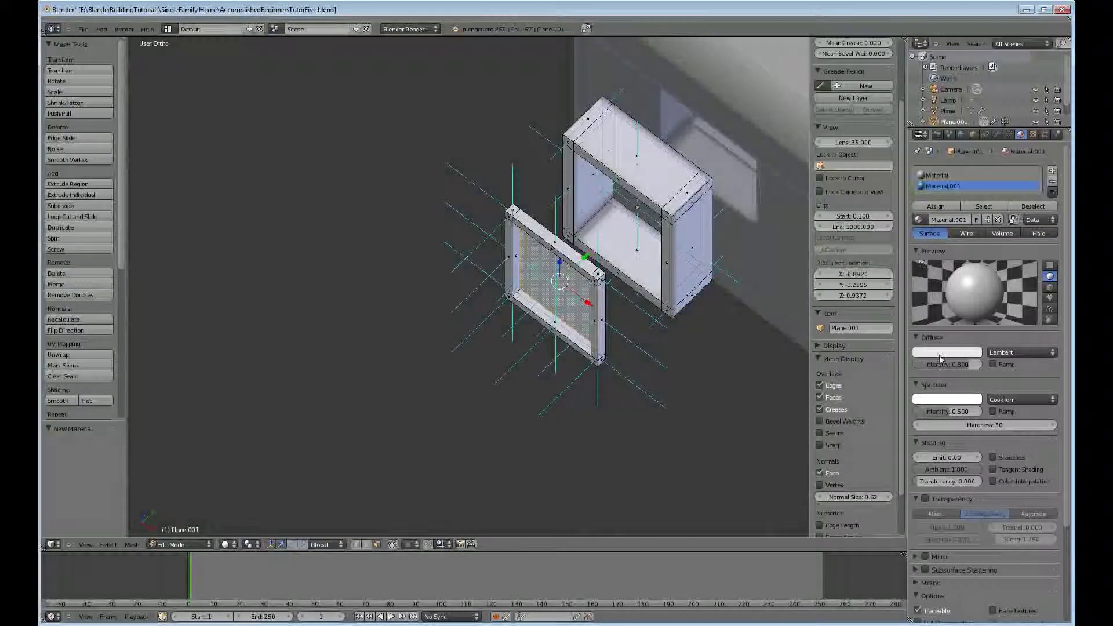
Set the glass material's diffuse color to a saturated blue with red and green at 0
click(973, 354)
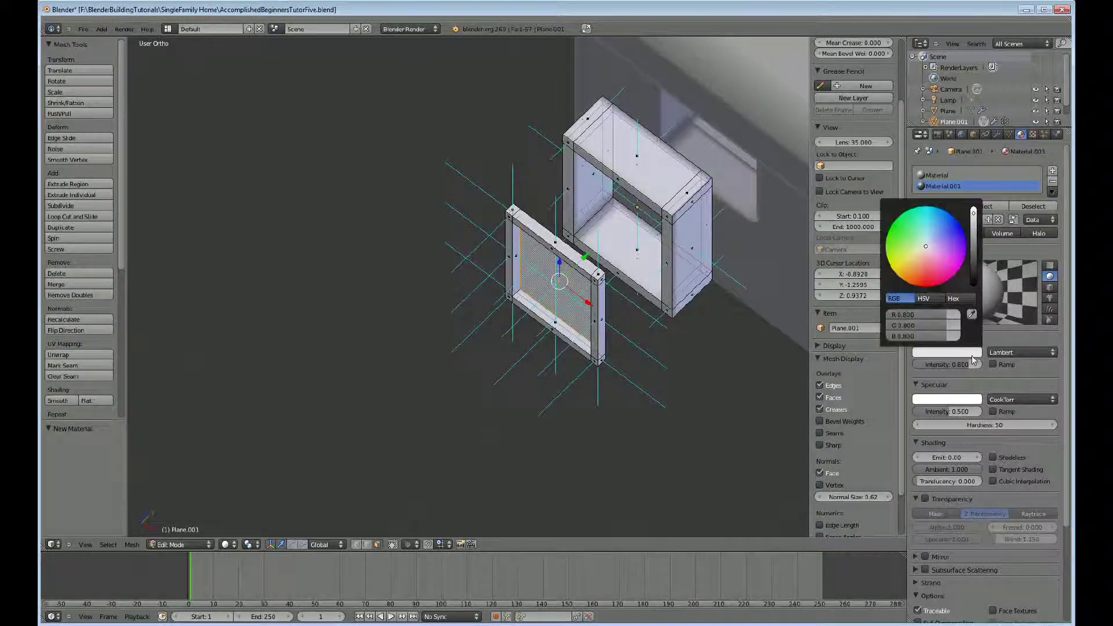
click(949, 325)
text(0)
key(Return)
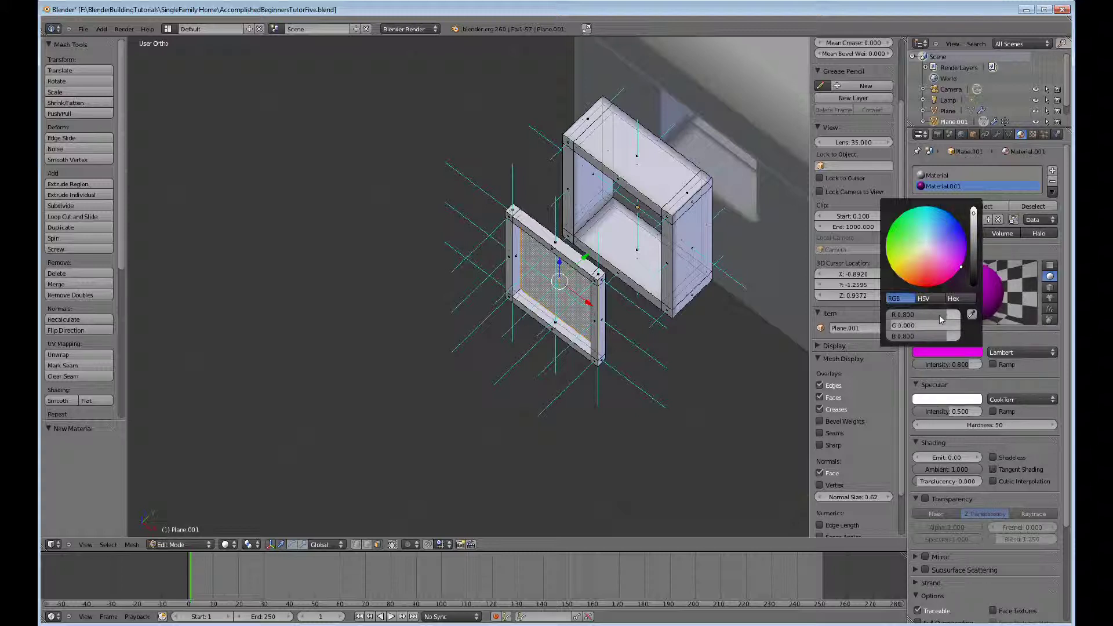
click(949, 315)
text(0)
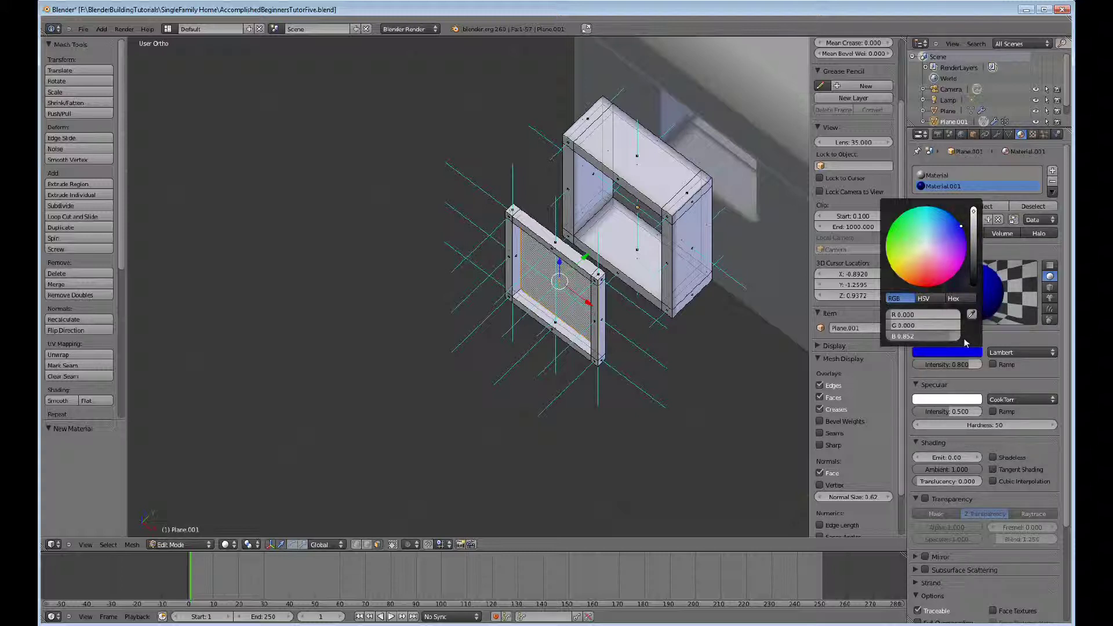
key(Return)
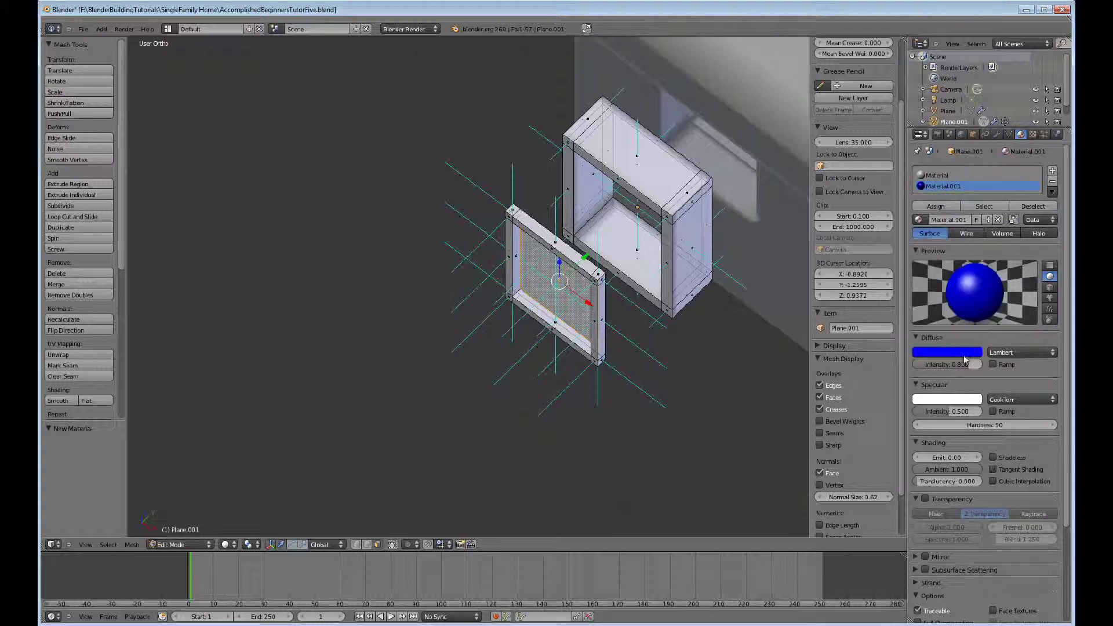
Set the glass material's diffuse intensity to 0.530 and its specular intensity to 0.675
click(964, 355)
drag(968, 364, 954, 371)
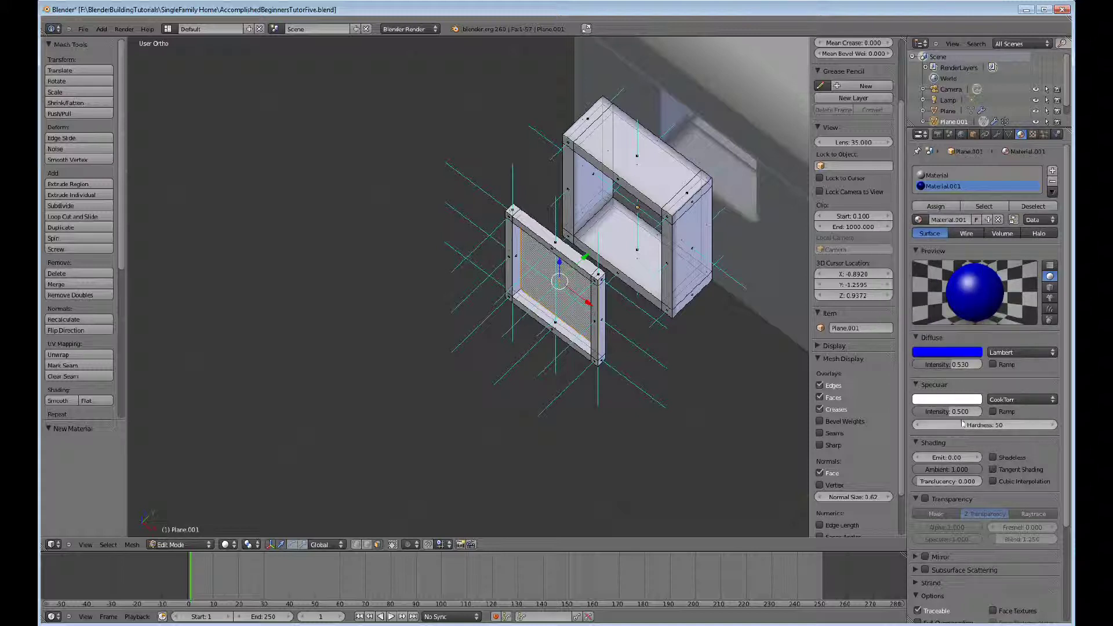
drag(952, 414, 973, 414)
Enable Z Transparency with alpha 0.1 on the blue material and assign it to the selected glass pane
scroll(1065, 382, down, 3)
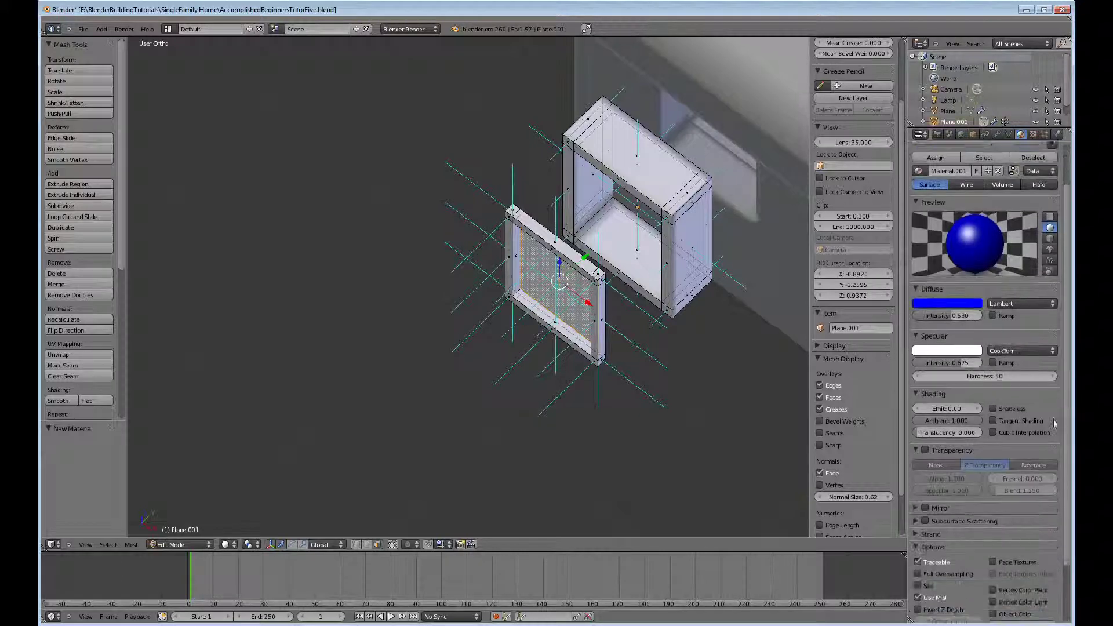
click(925, 451)
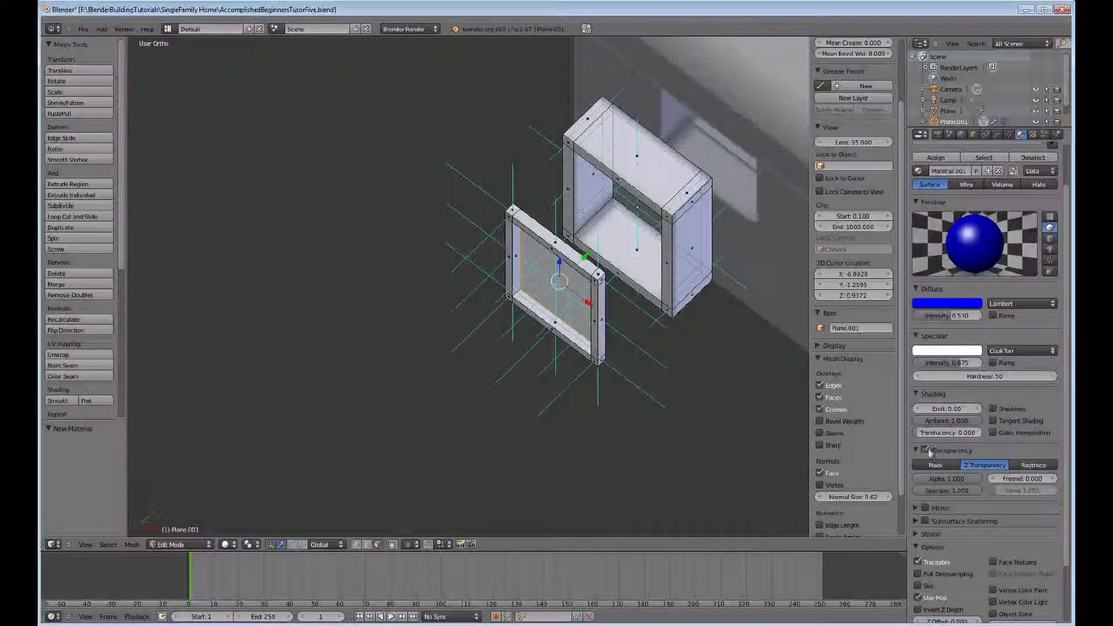
click(958, 478)
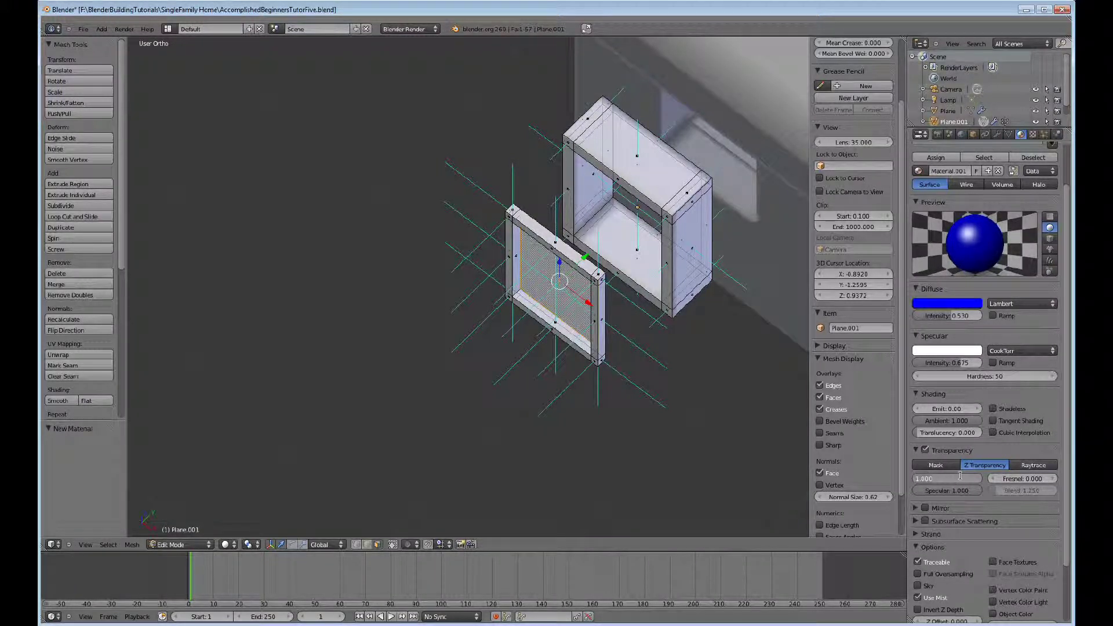
text(0.1)
key(Return)
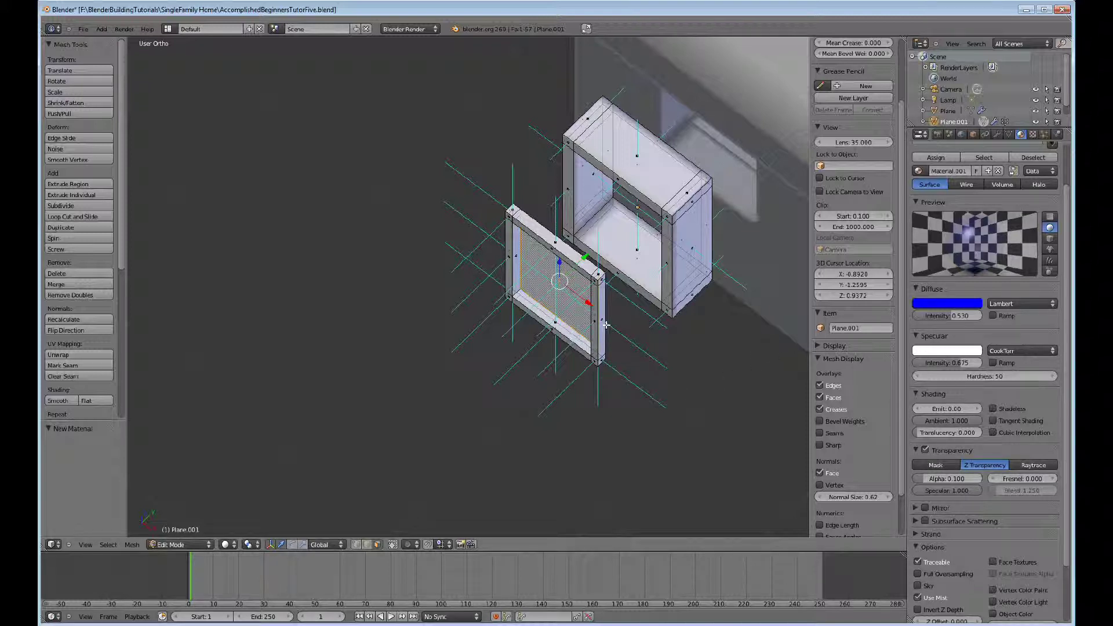
click(936, 157)
middle_drag(611, 339, 626, 278)
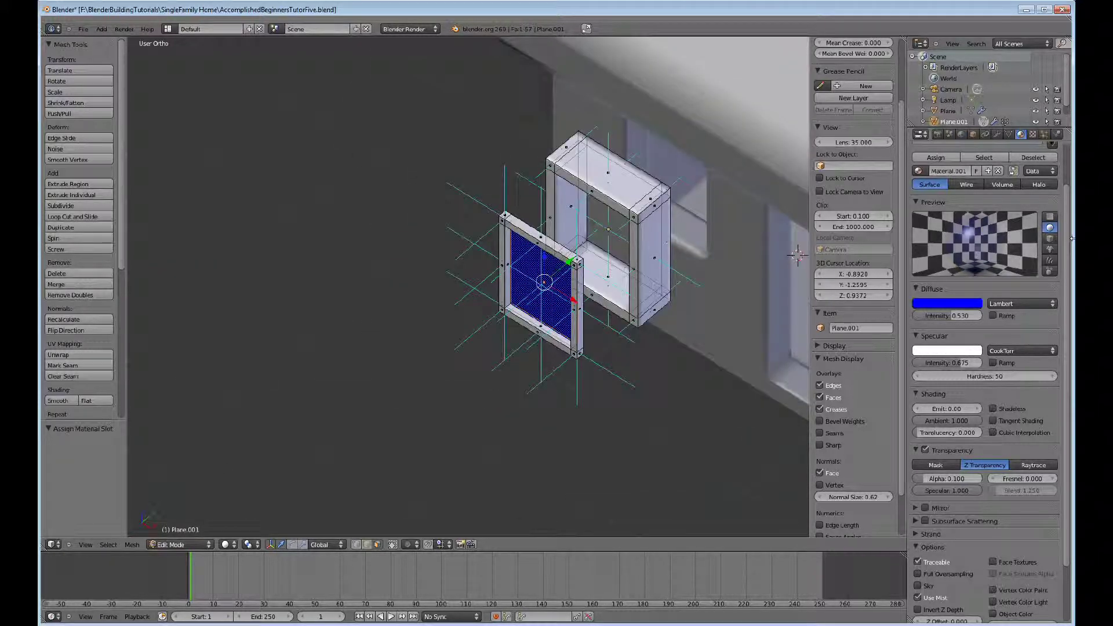
Add the Window vertex group to the selected glass and move the sash about 0.828 along Y into the frame
click(1009, 134)
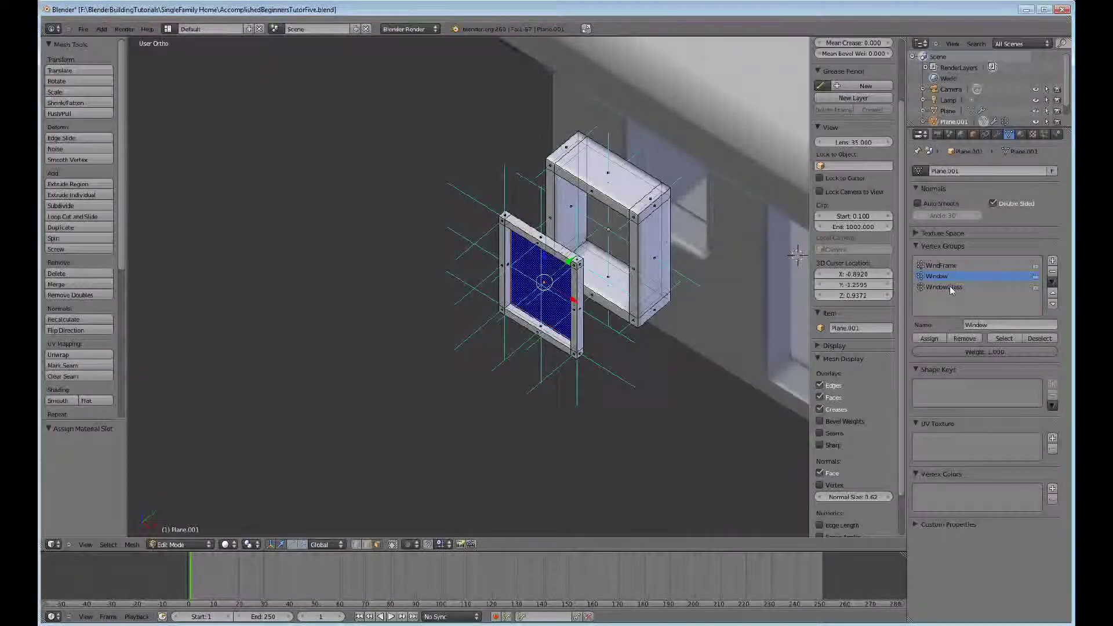
click(1006, 340)
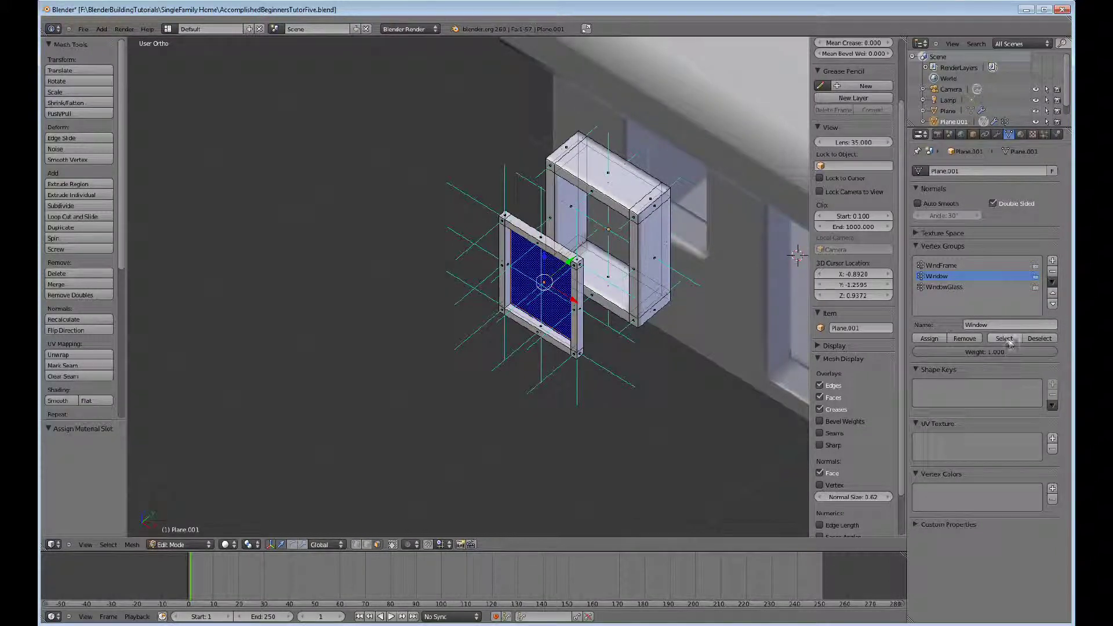
click(1009, 341)
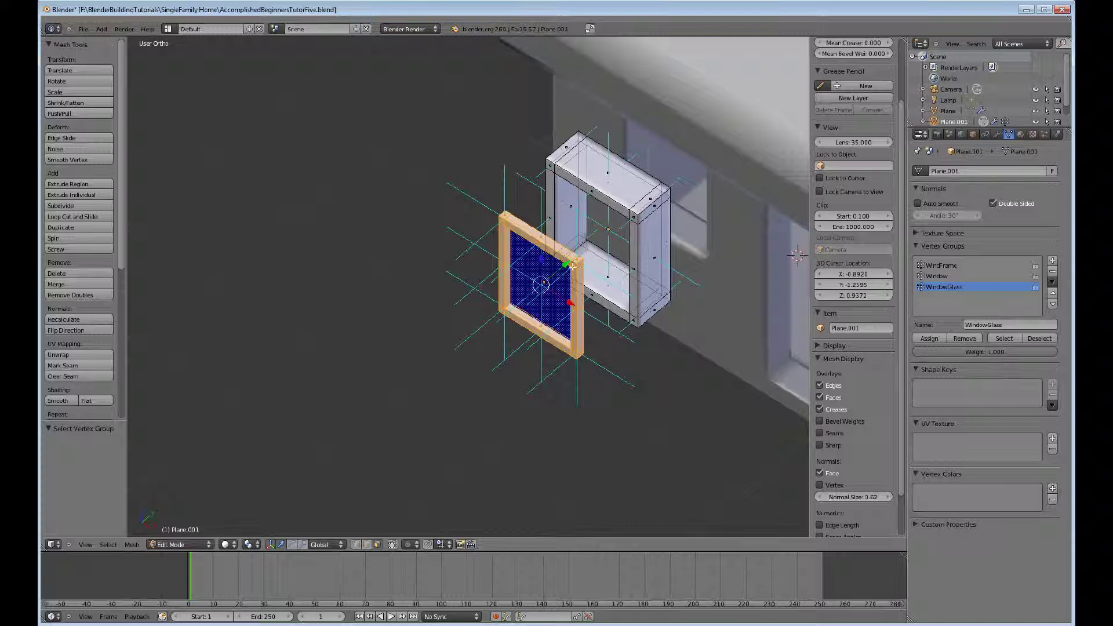
drag(568, 263, 638, 212)
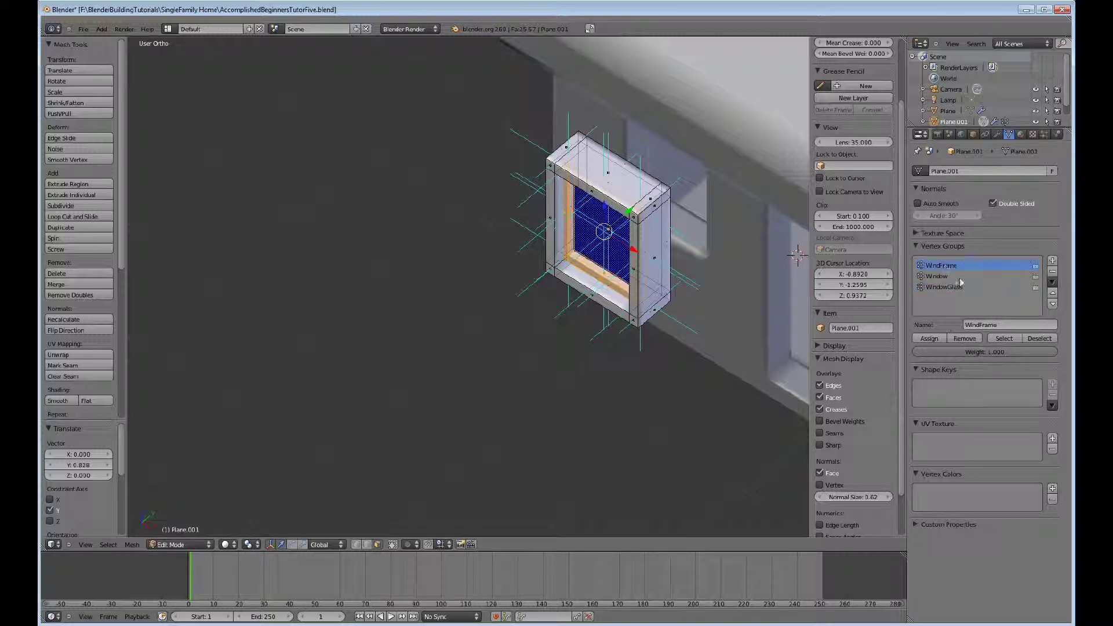
Return to Object Mode and move the whole window about 0.88 along Y into the wall opening
key(Tab)
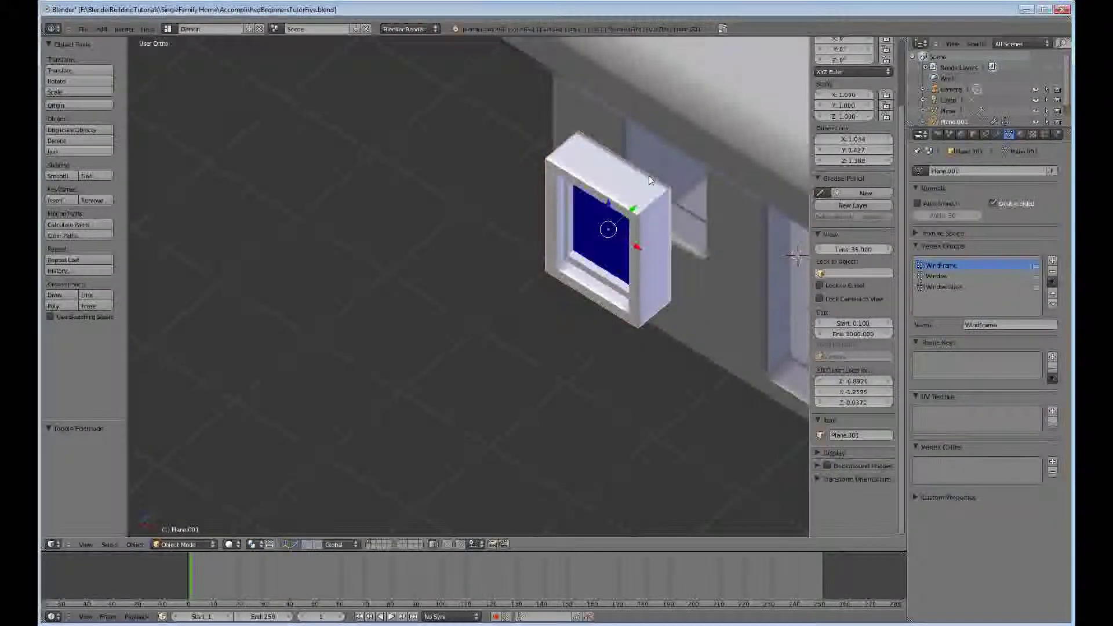
key(g)
key(y)
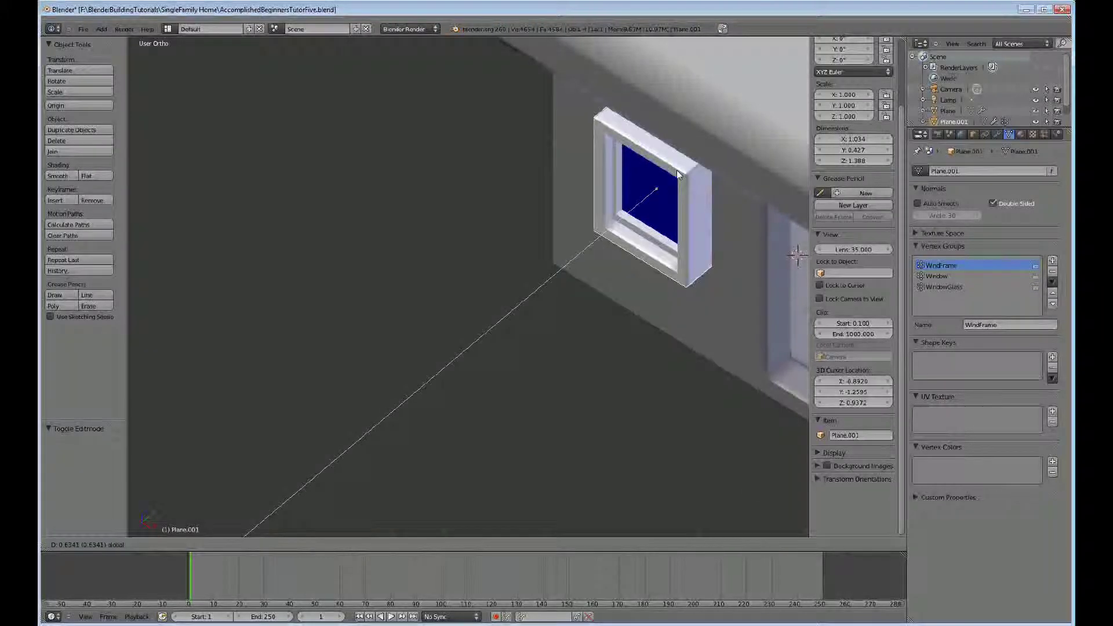
click(701, 160)
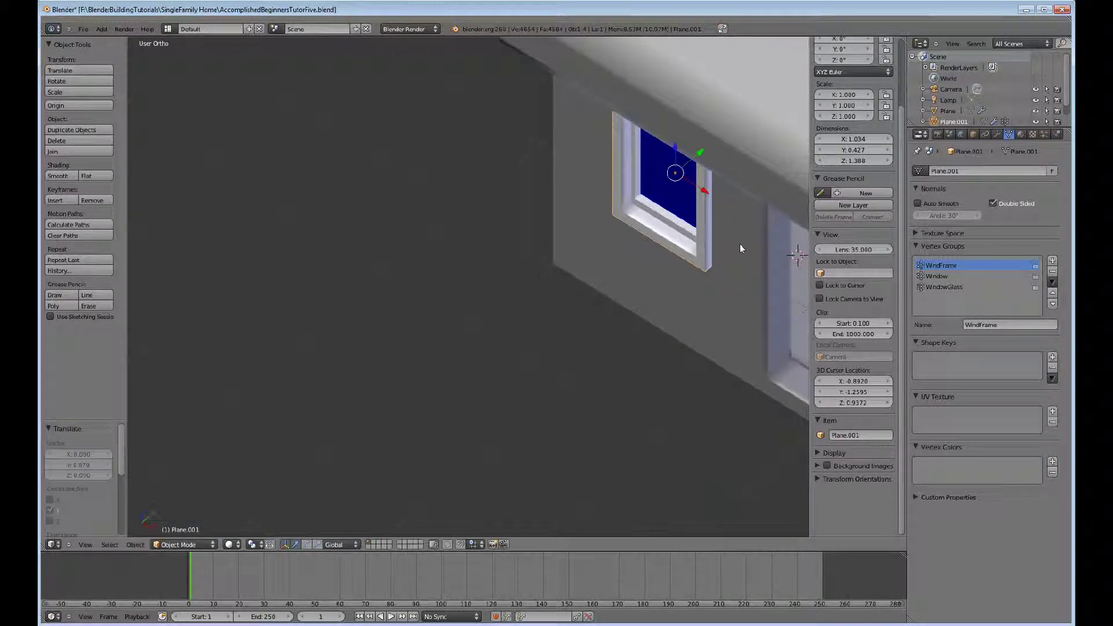
In top view, select the lamp in front of the house and move it along negative X past the house's far side
key(KP_7)
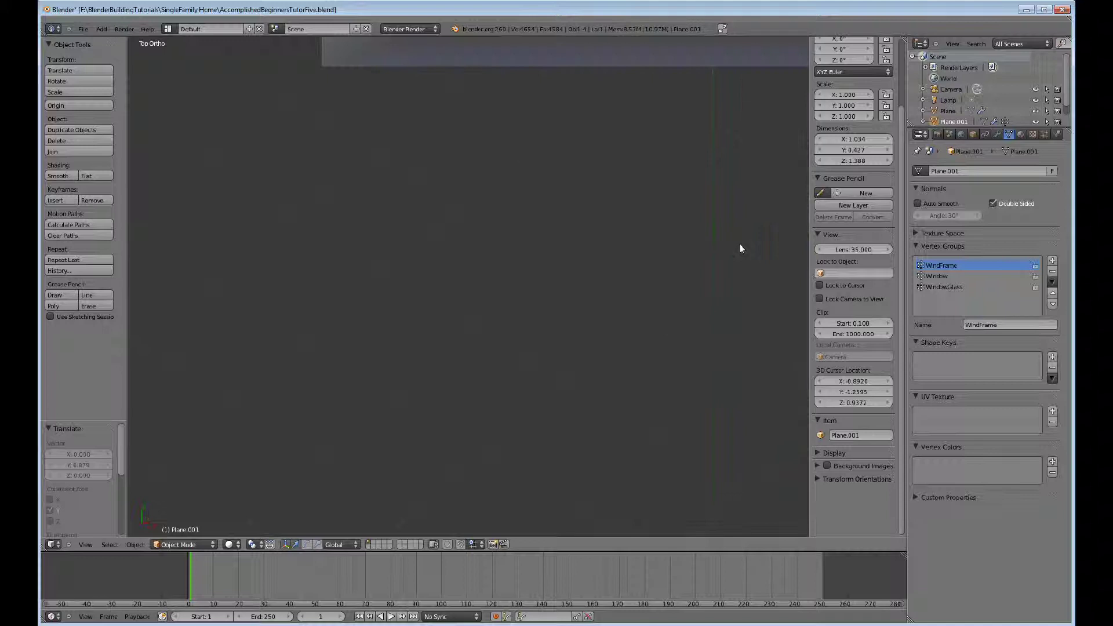
right_click(608, 495)
scroll(632, 486, down, 3)
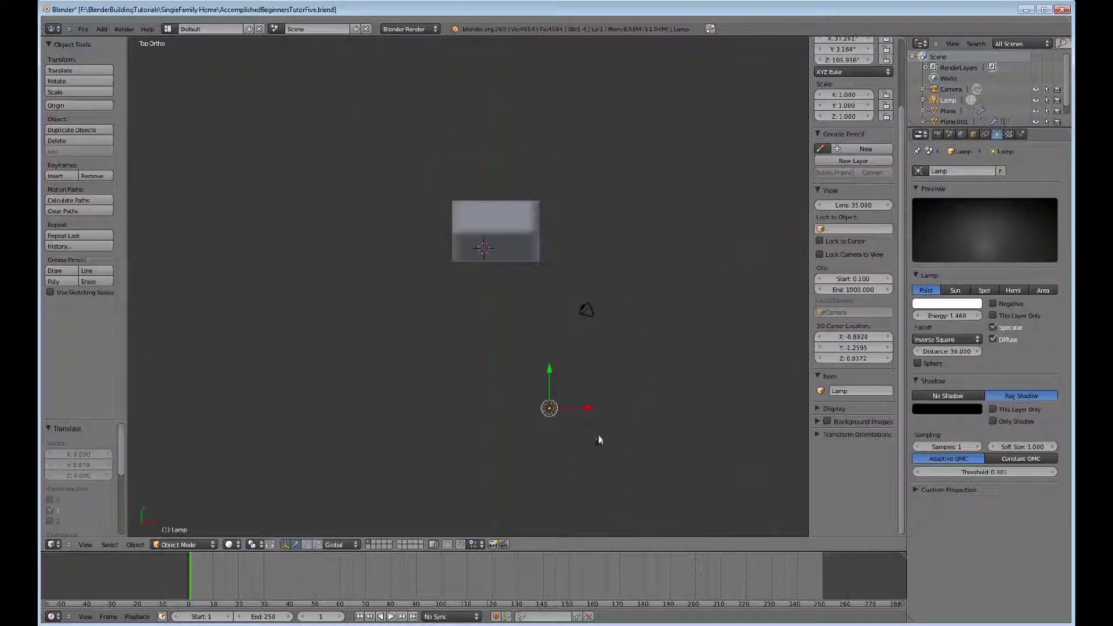
drag(592, 411, 408, 396)
Duplicate the lamp and move the copy about 13.5 units along positive X
key(shift+d)
right_click(475, 411)
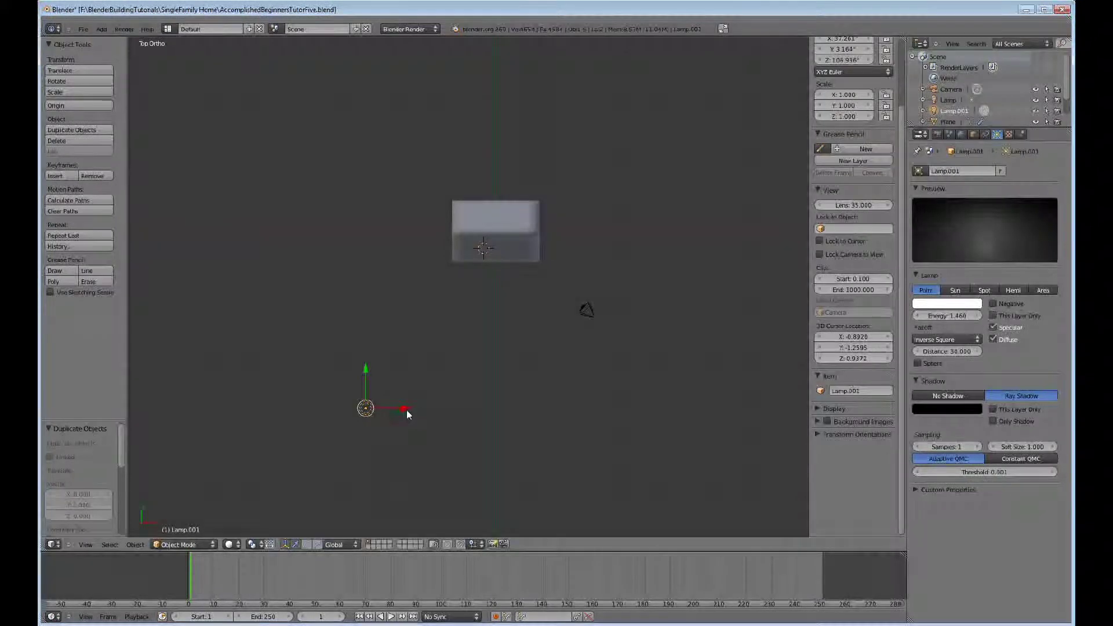
drag(407, 413, 584, 415)
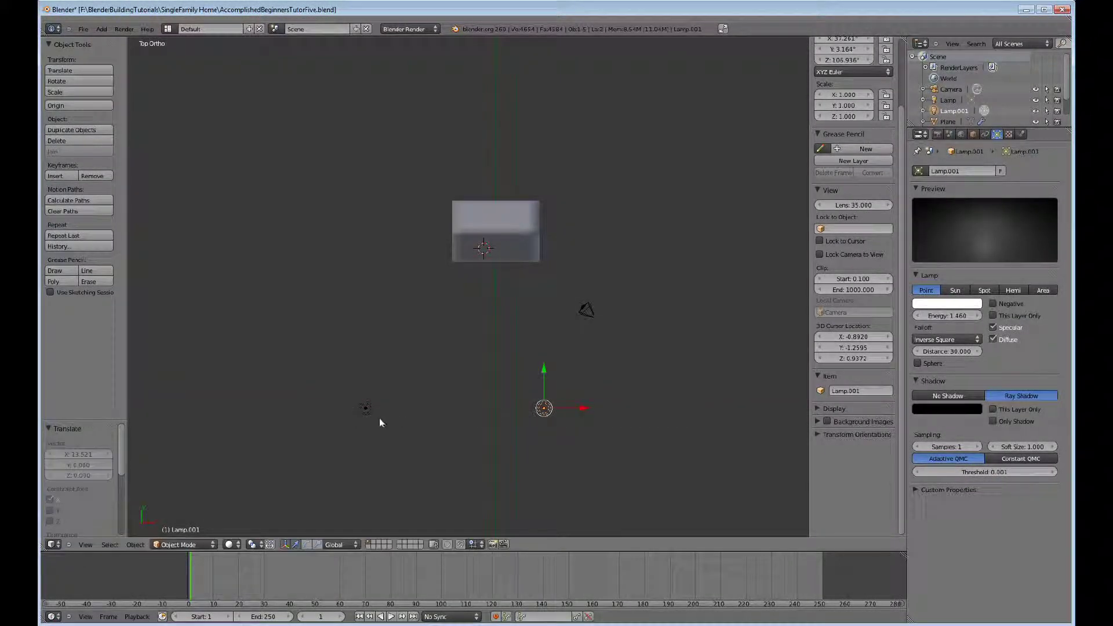
Give the original lamp a light blue color and set its falloff distance to about 55.5
right_click(372, 411)
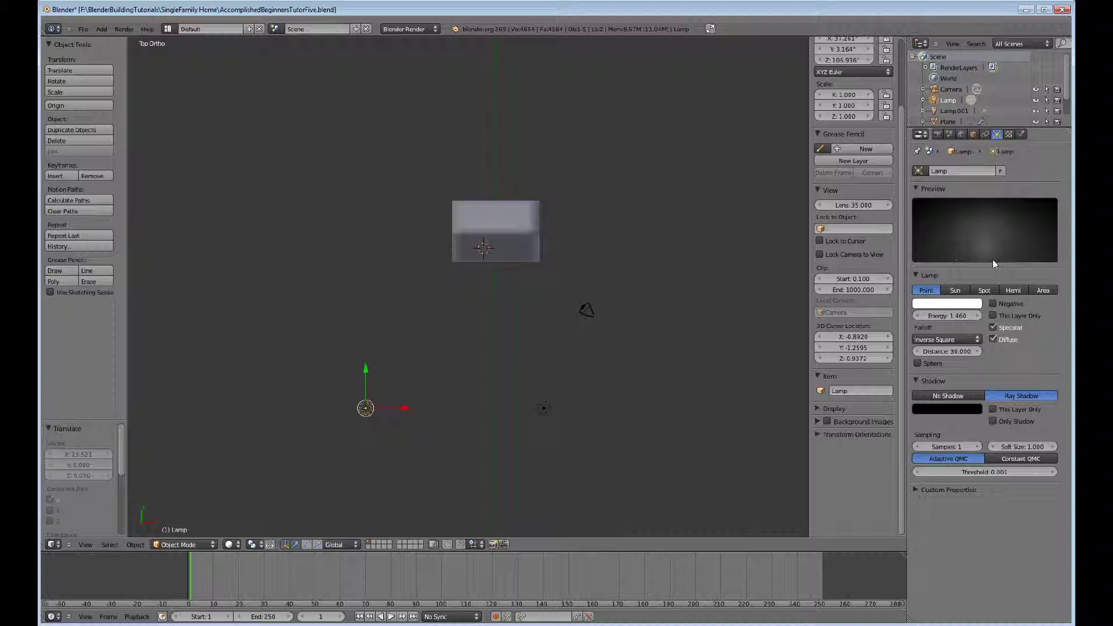
click(965, 304)
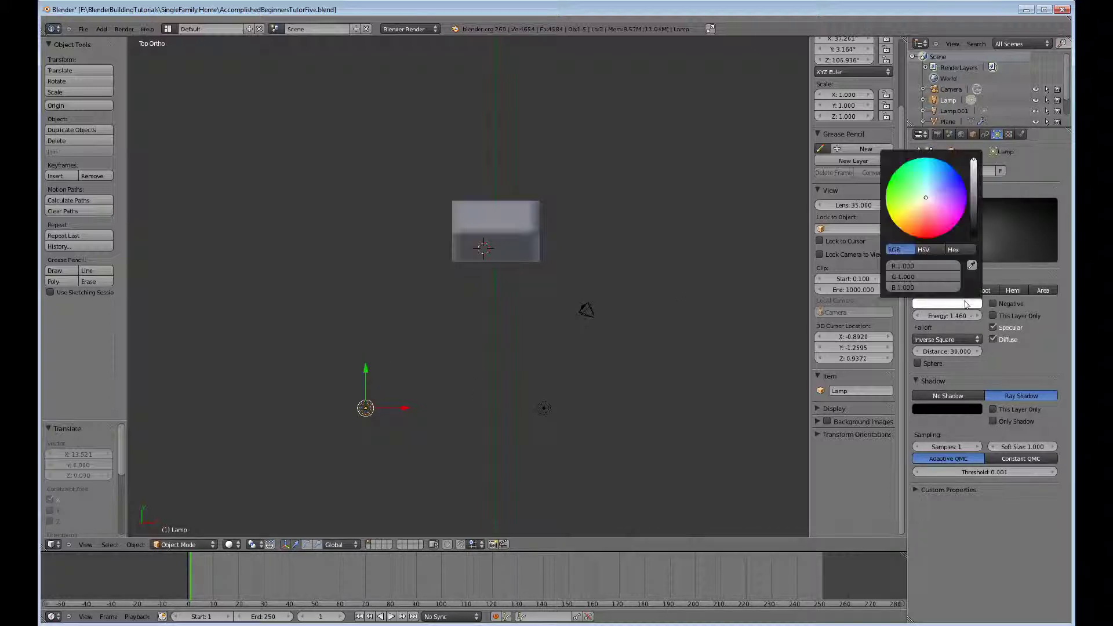
click(946, 181)
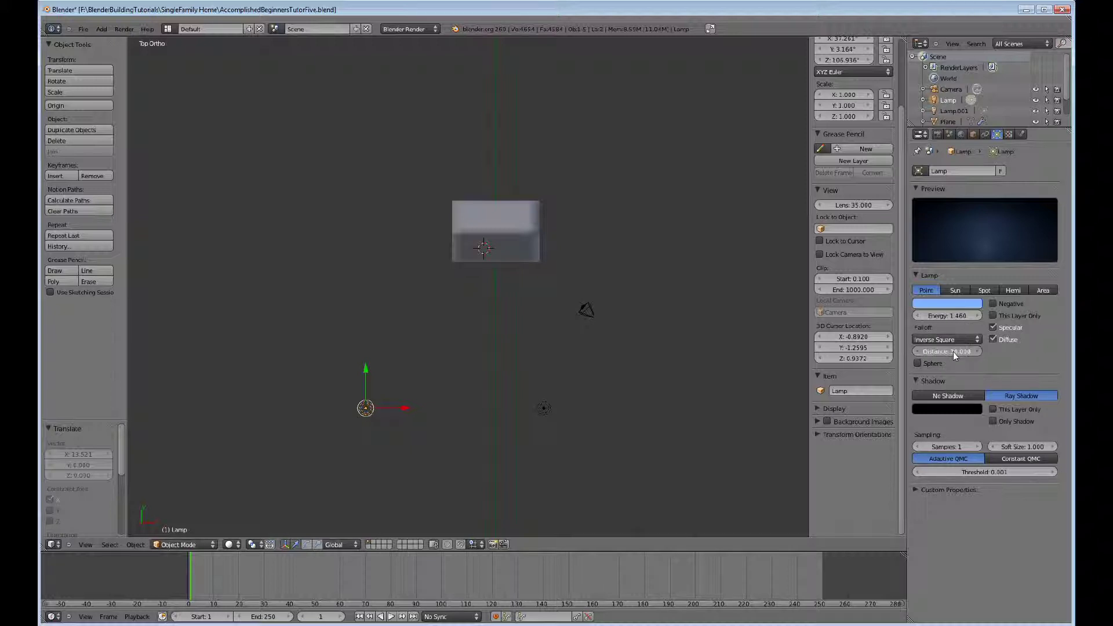
drag(979, 355, 1011, 365)
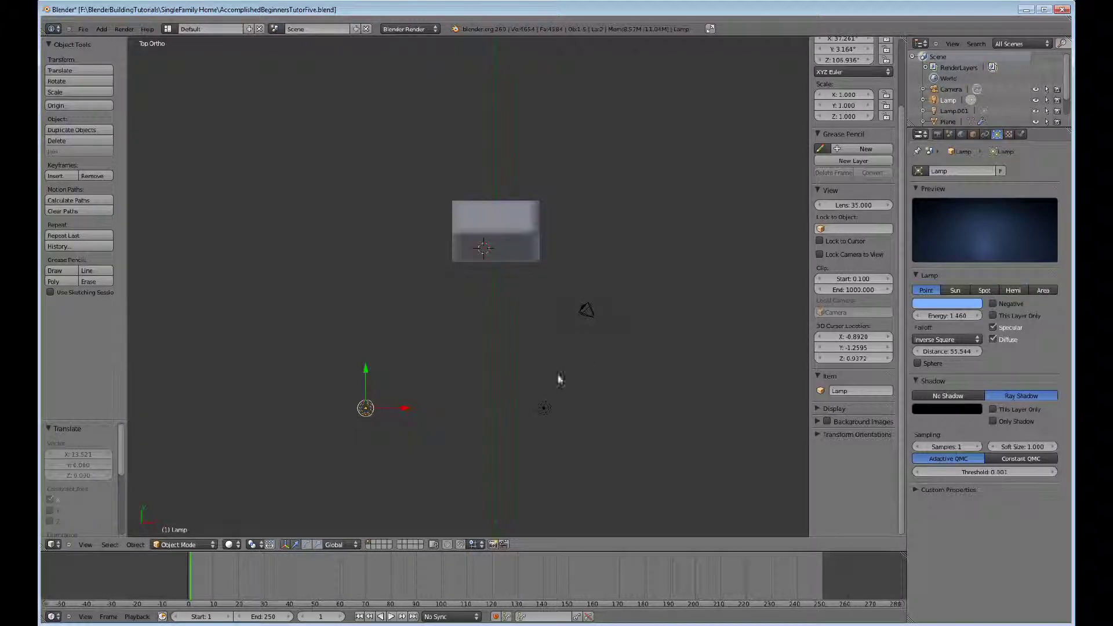
Set the duplicate lamp's energy to 0.480, move it closer to the house along Y and lower it about 5.2 units
right_click(545, 408)
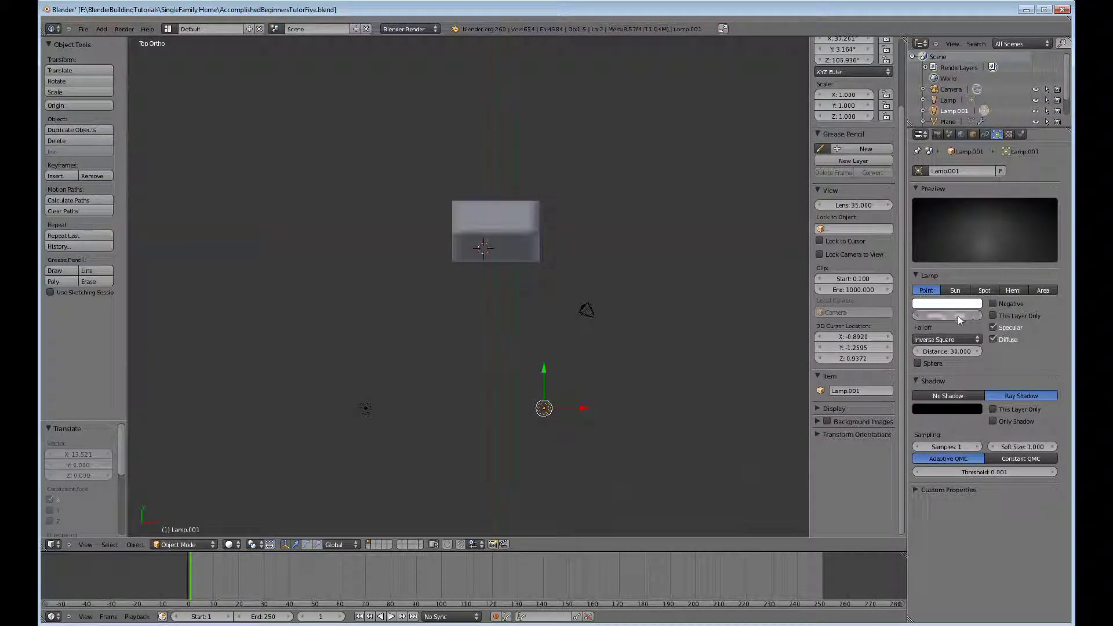
mouse_move(958, 315)
mouse_down()
mouse_move(926, 318)
mouse_move(942, 318)
mouse_up()
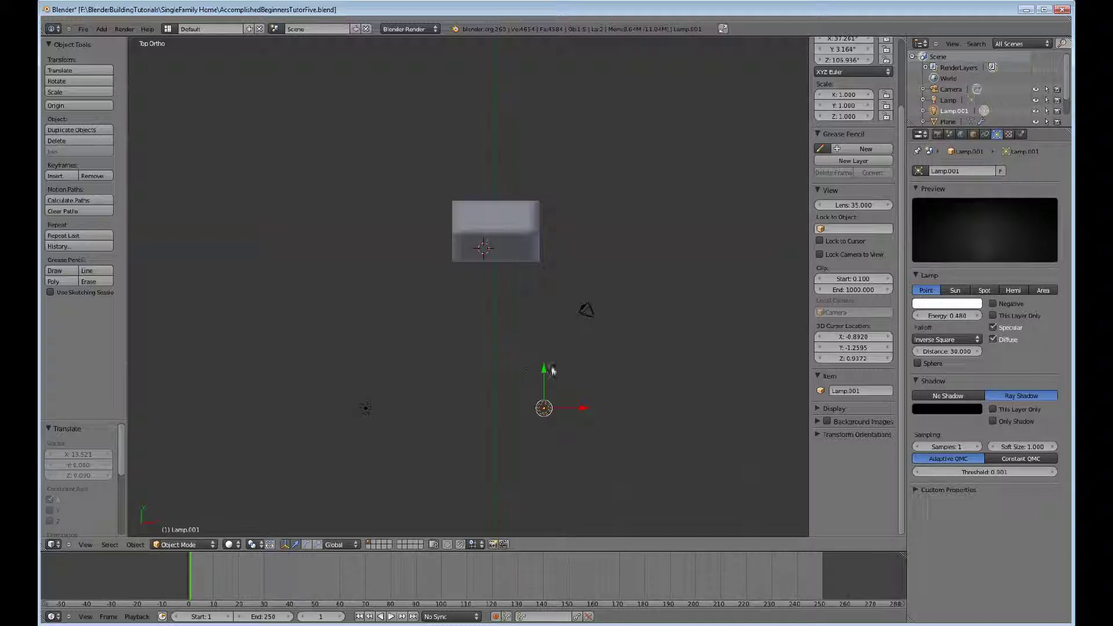
drag(551, 370, 562, 309)
key(KP_1)
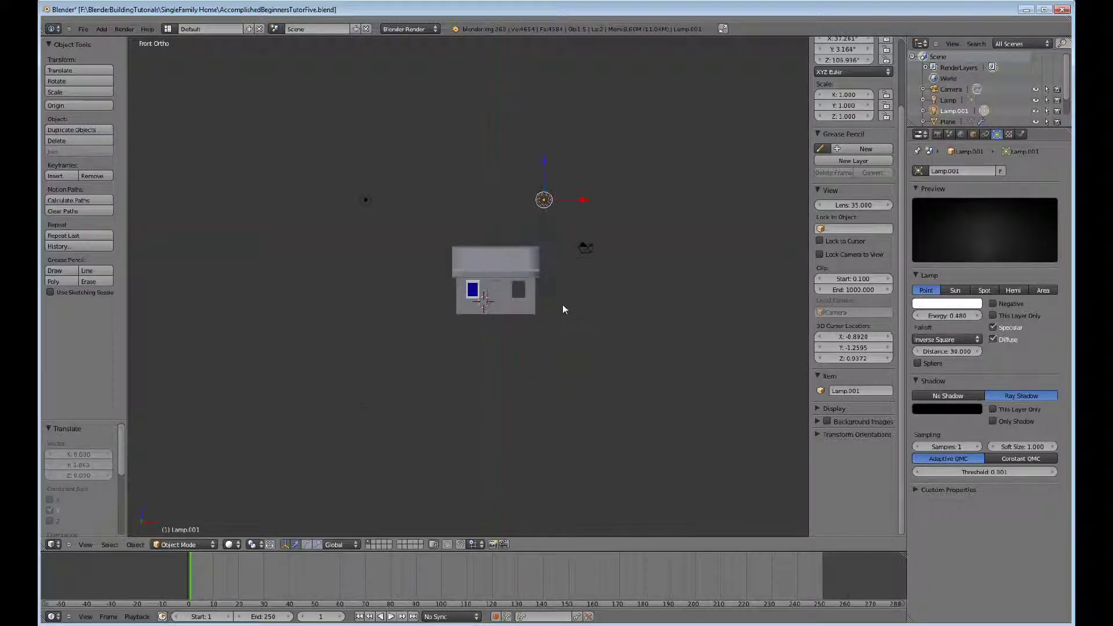
drag(550, 185, 543, 267)
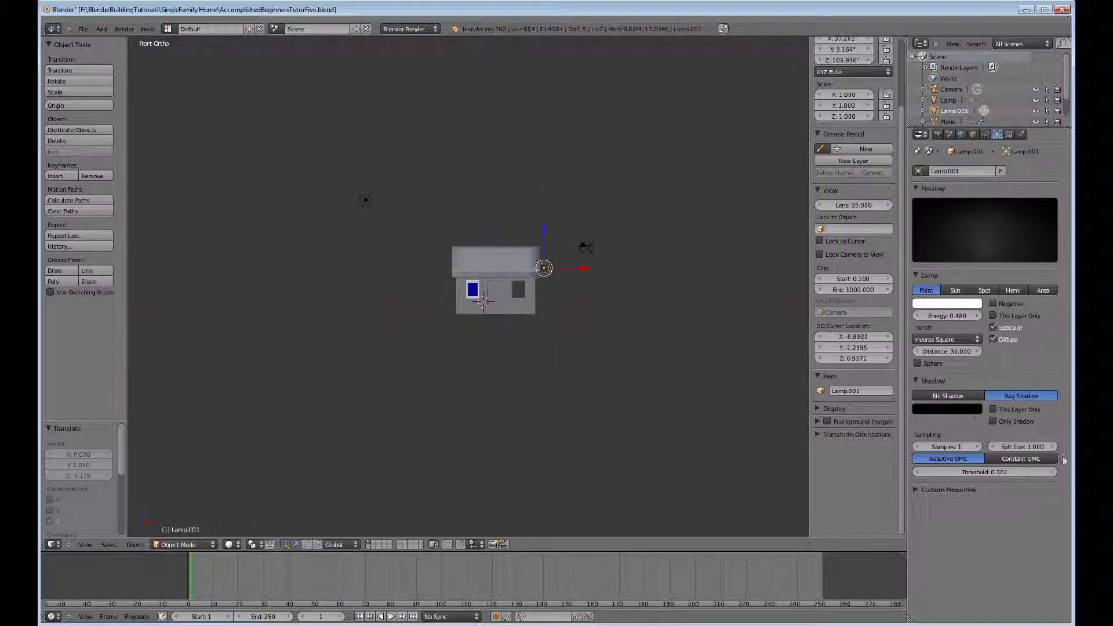
Set both the blue lamp and the white duplicate lamp to No Shadow
right_click(372, 202)
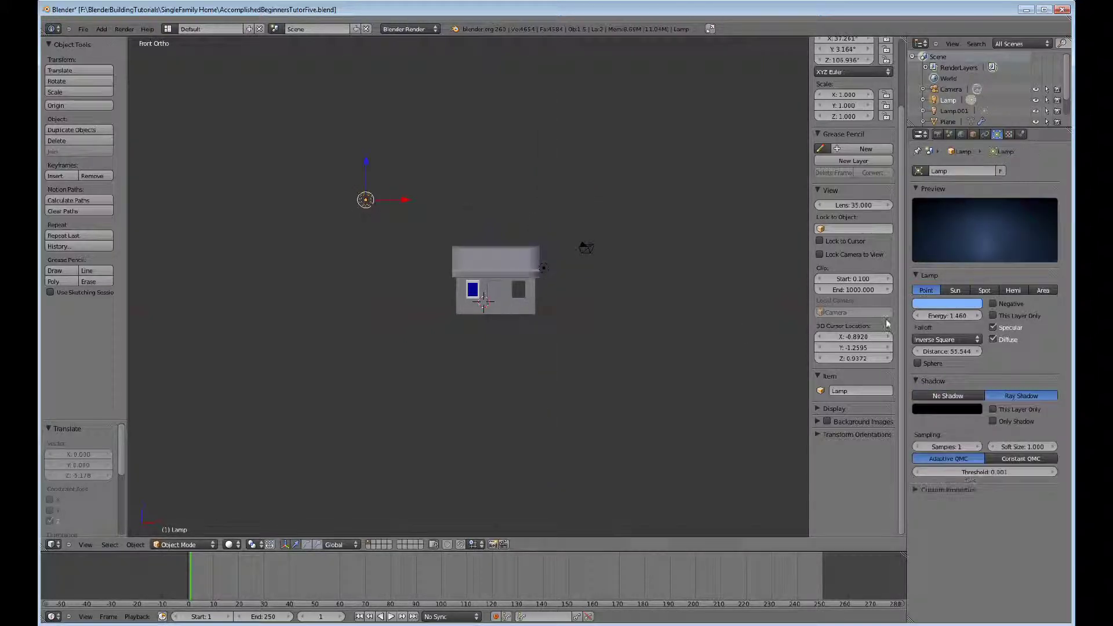
click(948, 395)
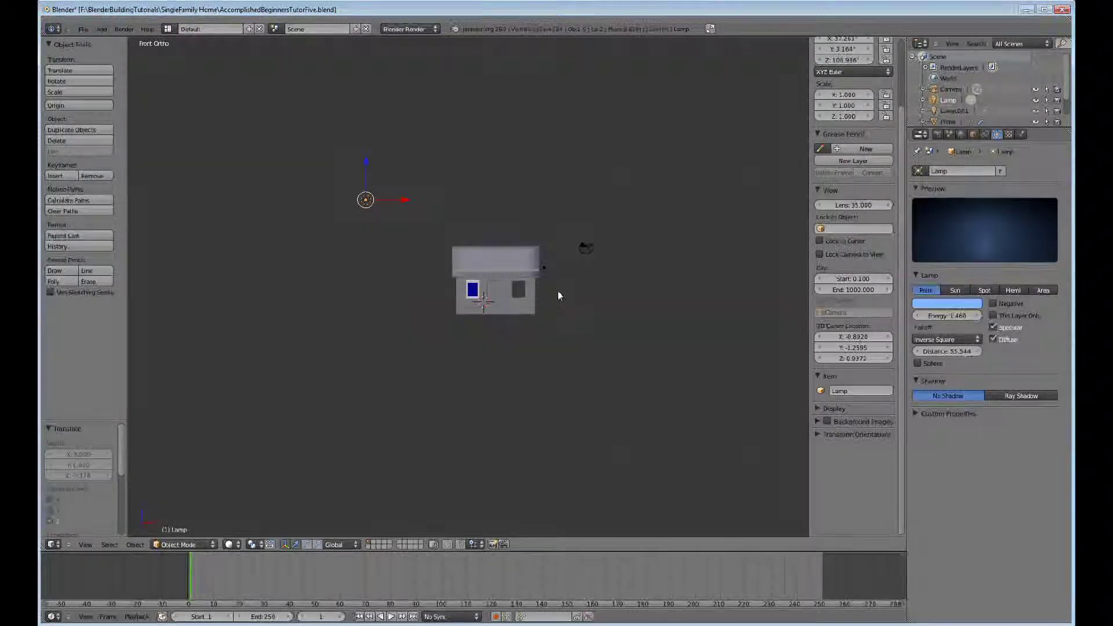
right_click(543, 269)
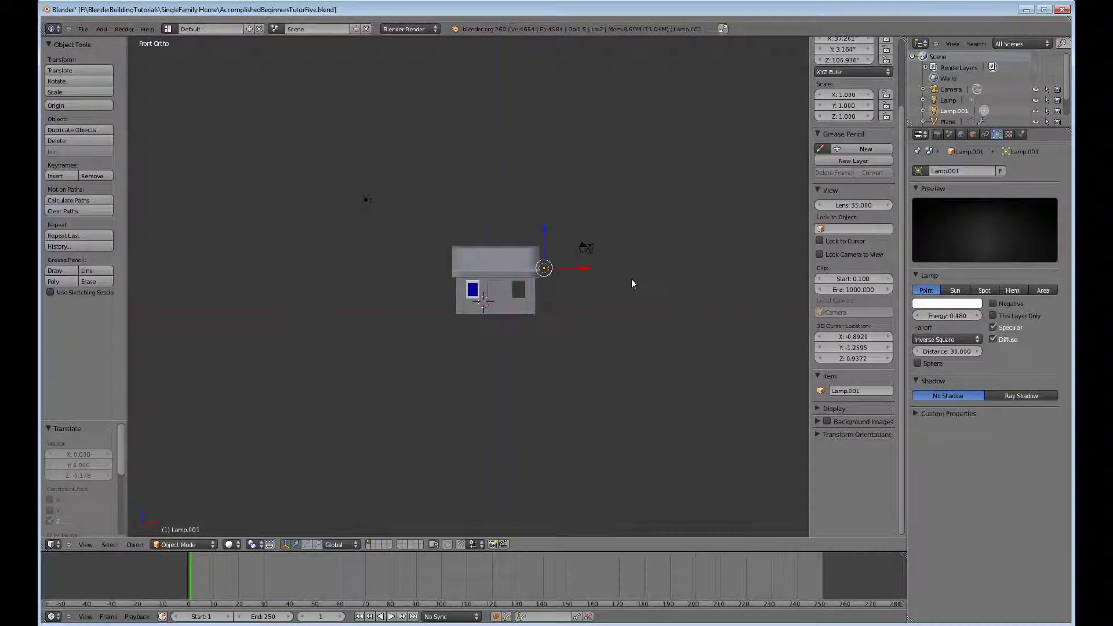
Duplicate the white lamp, move the copy inside the house outline in top view and switch to wireframe display
key(KP_7)
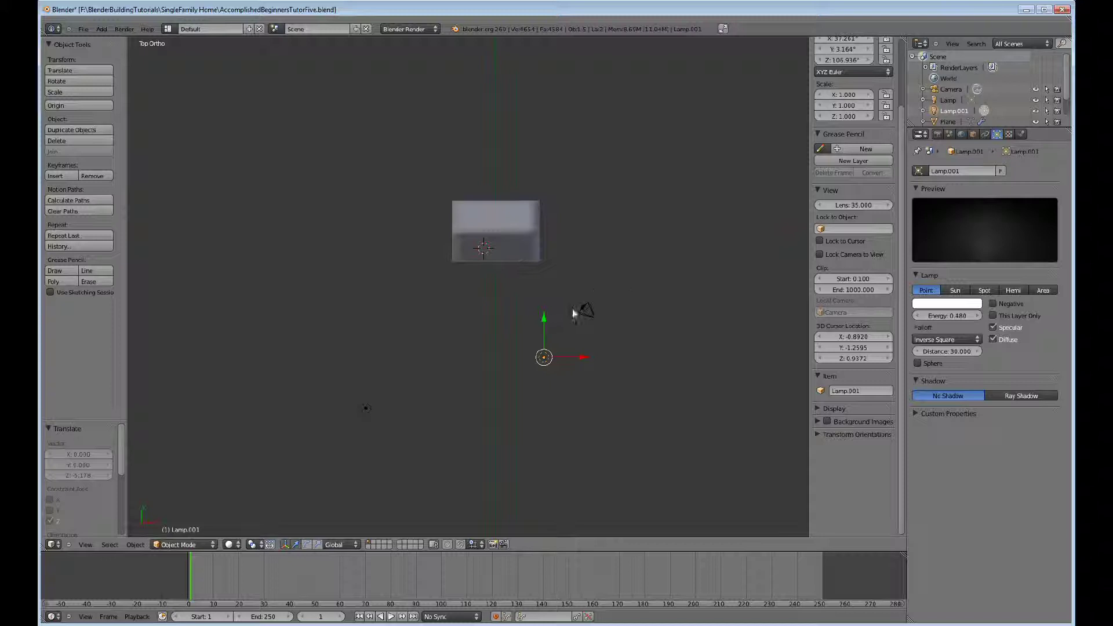
key(shift+d)
right_click(581, 359)
drag(546, 326, 508, 235)
click(533, 211)
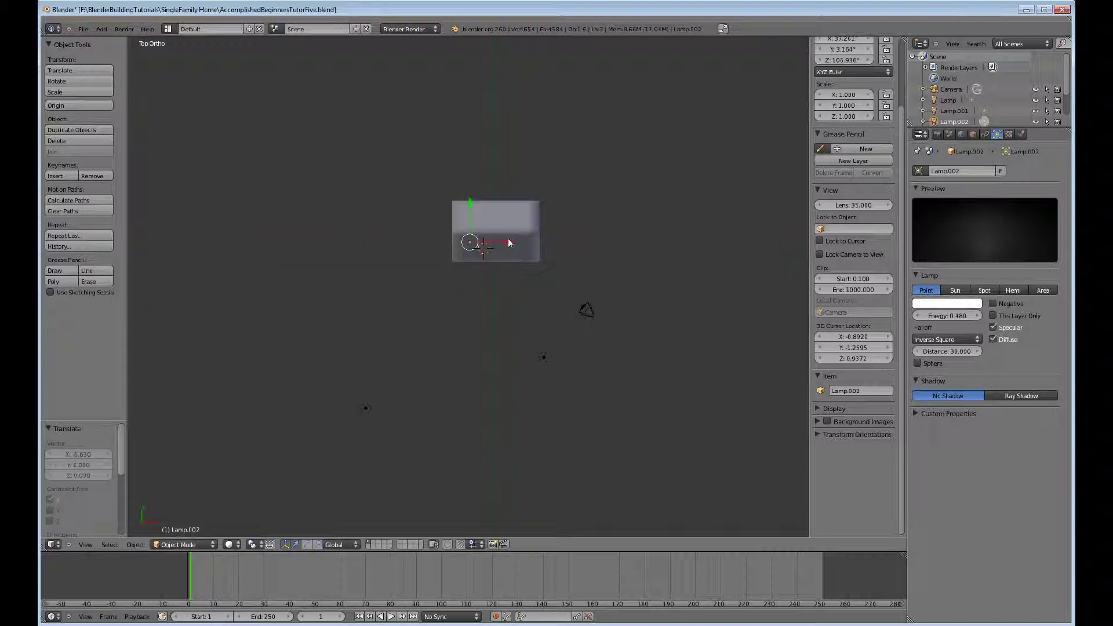
key(z)
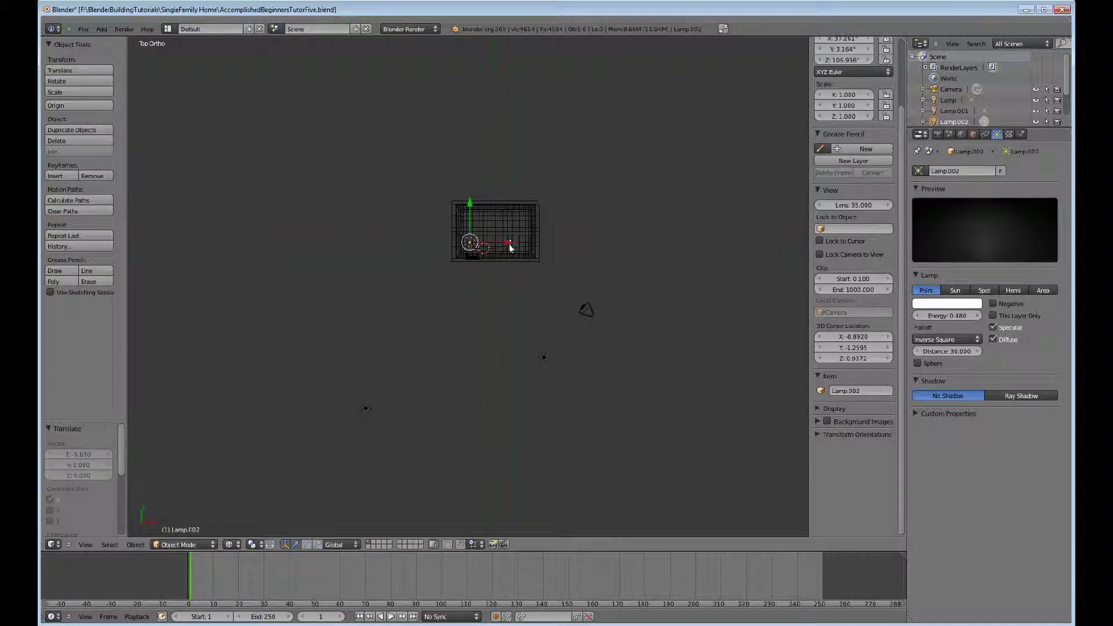
Lower the interior lamp about 2.3 units in the right side view and shift it about 0.43 units along Y toward the front wall
key(KP_3)
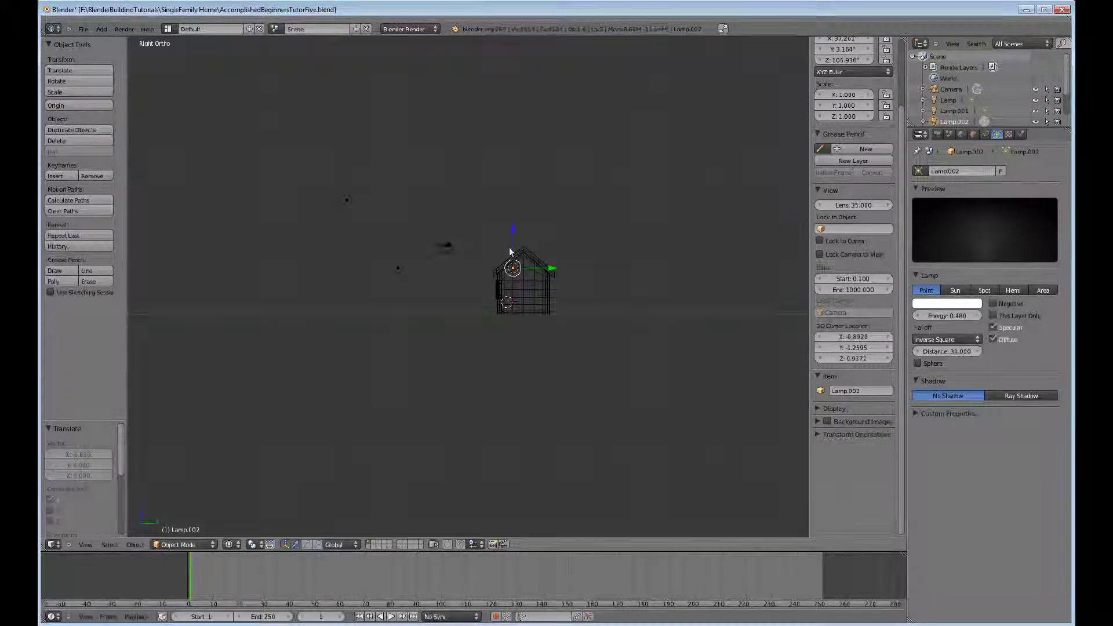
drag(509, 235, 513, 262)
scroll(530, 304, up, 4)
scroll(599, 332, up, 1)
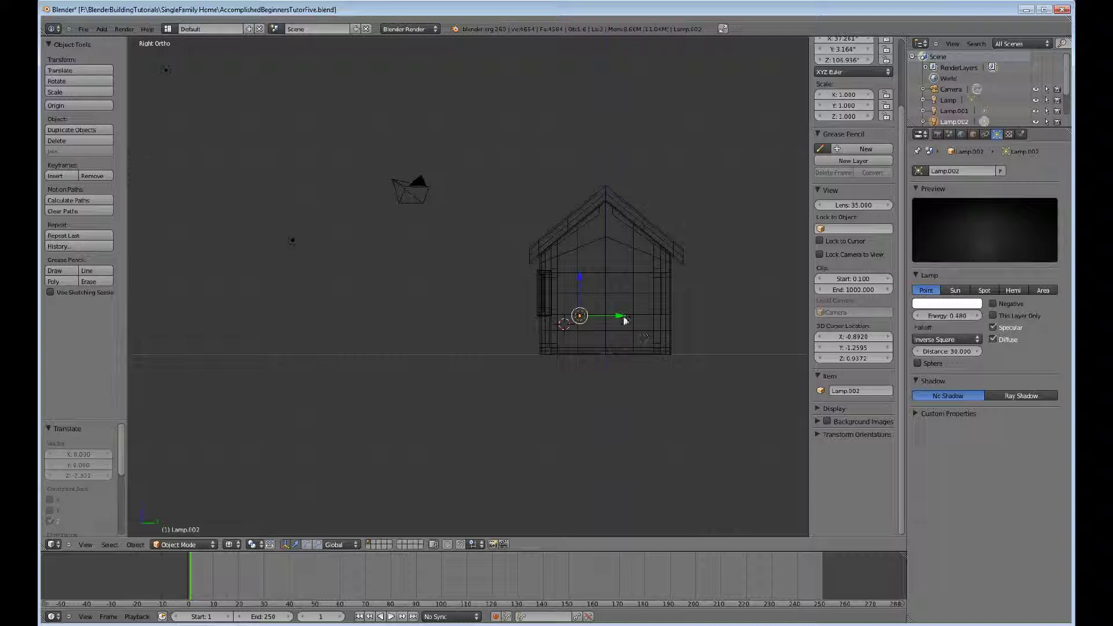
drag(625, 320, 606, 316)
key(KP_4)
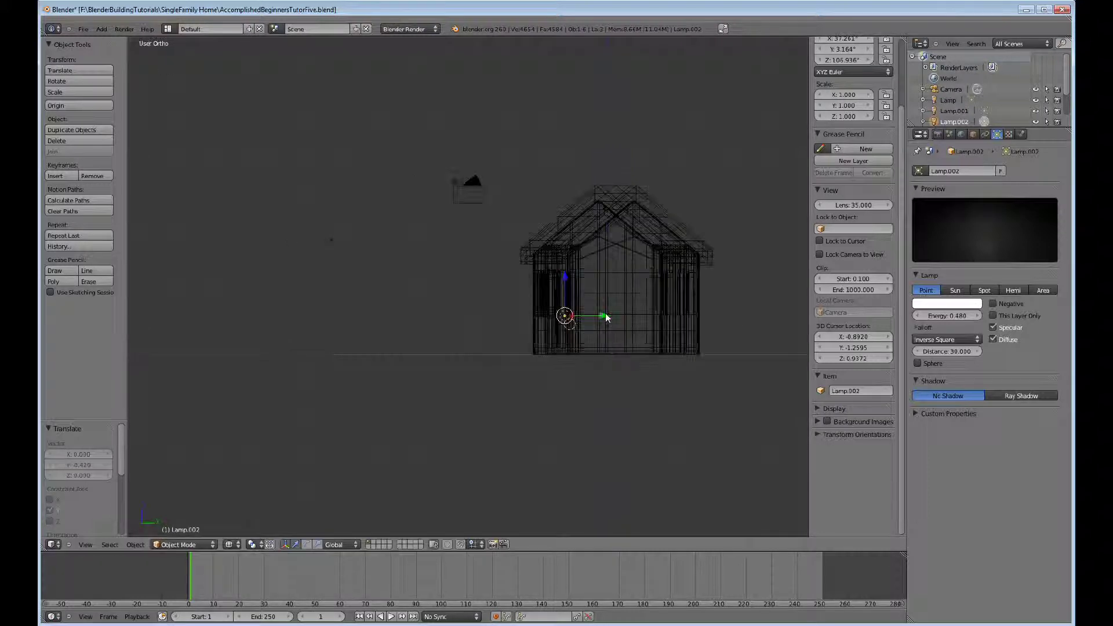
Raise the interior lamp slightly in front view, set its energy to 0.300 and switch to solid display
key(KP_1)
mouse_move(506, 317)
mouse_down()
mouse_move(471, 280)
mouse_move(509, 305)
mouse_up()
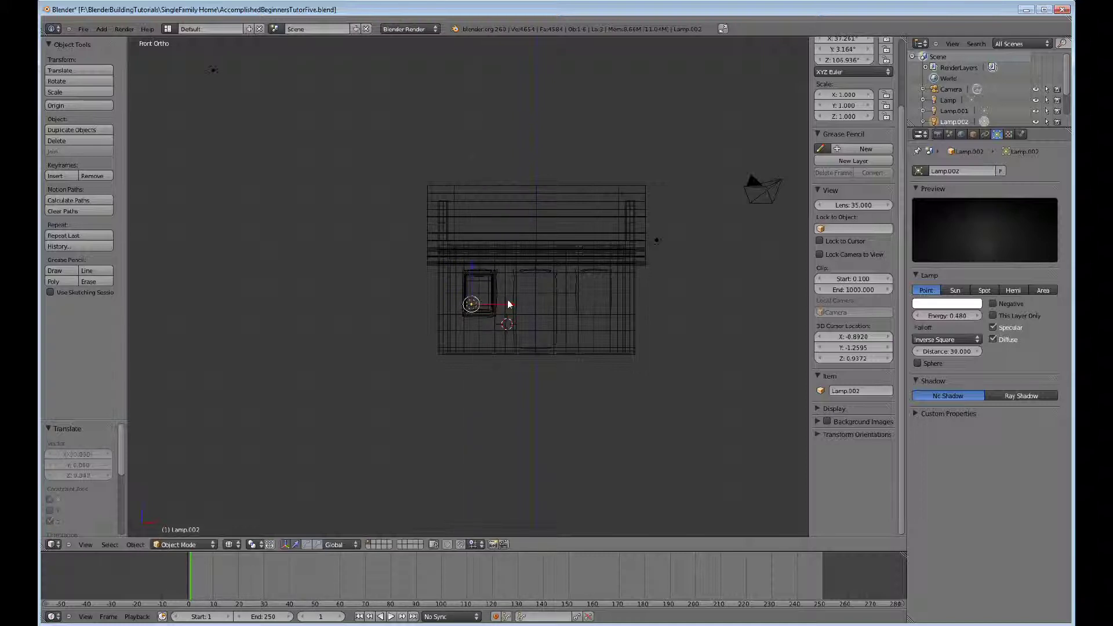
drag(964, 316, 976, 320)
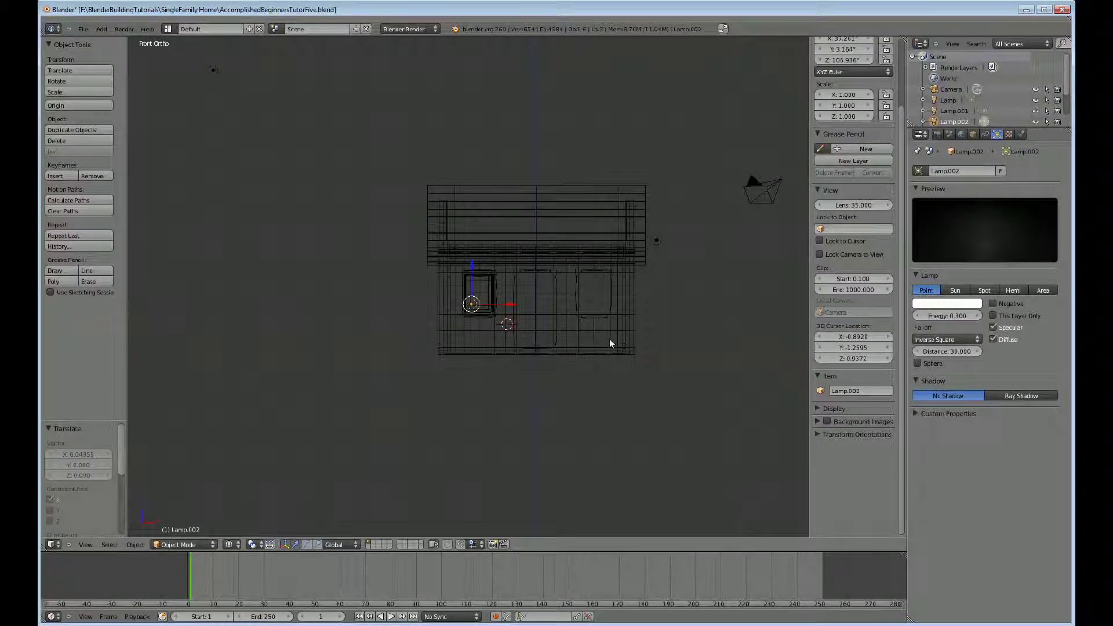
key(z)
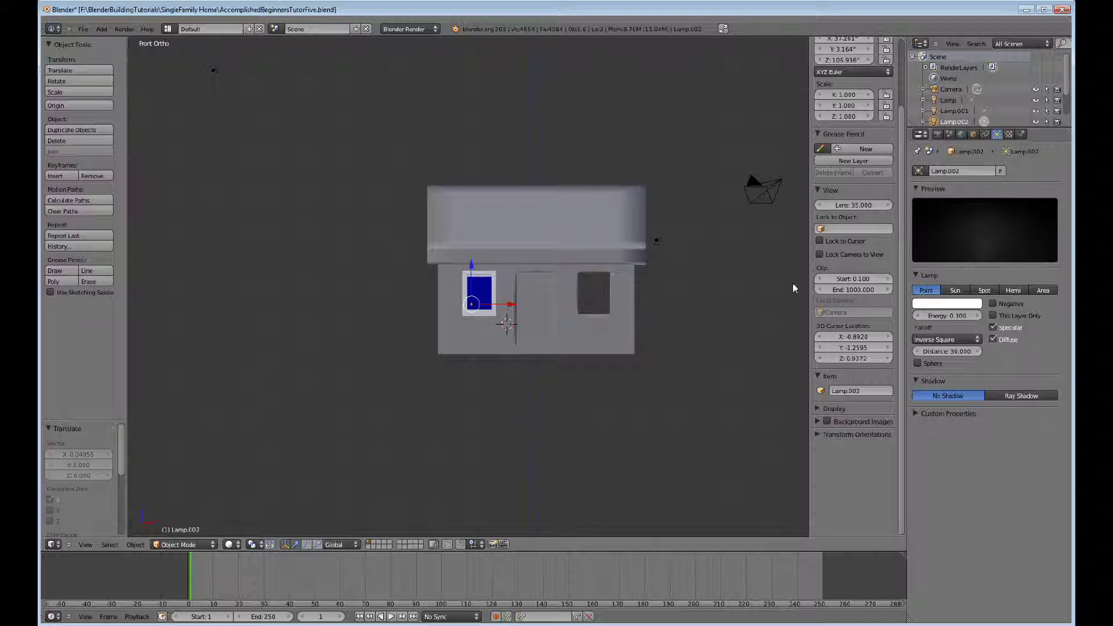
Select the camera, move it along X to the middle of the house front and lower it about 3.2 units
right_click(771, 188)
scroll(787, 181, down, 2)
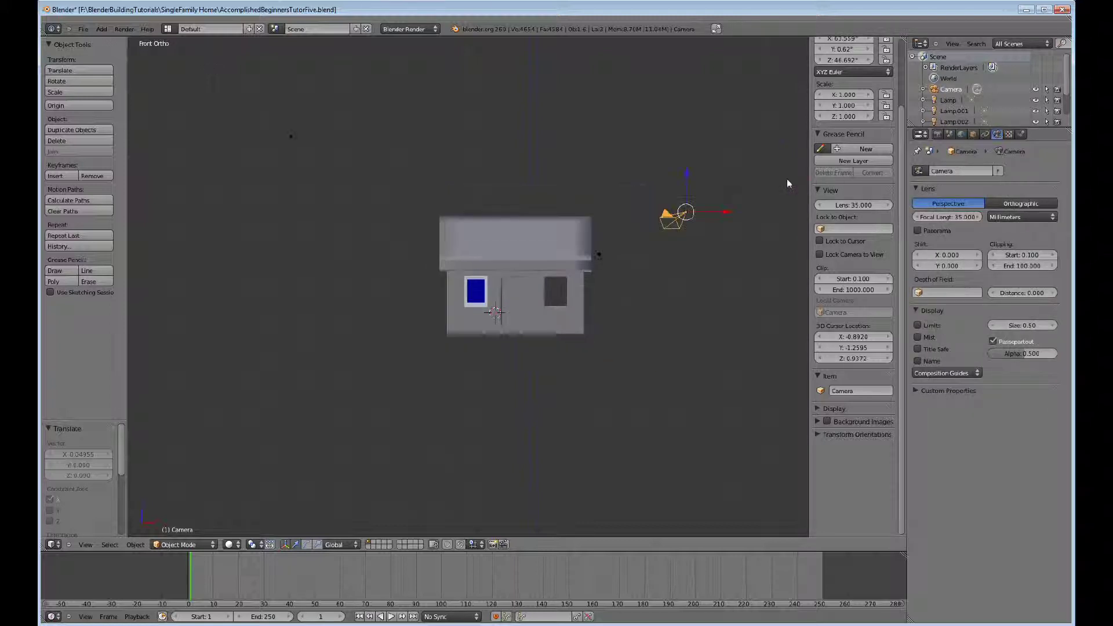
drag(724, 214, 575, 213)
drag(534, 183, 534, 251)
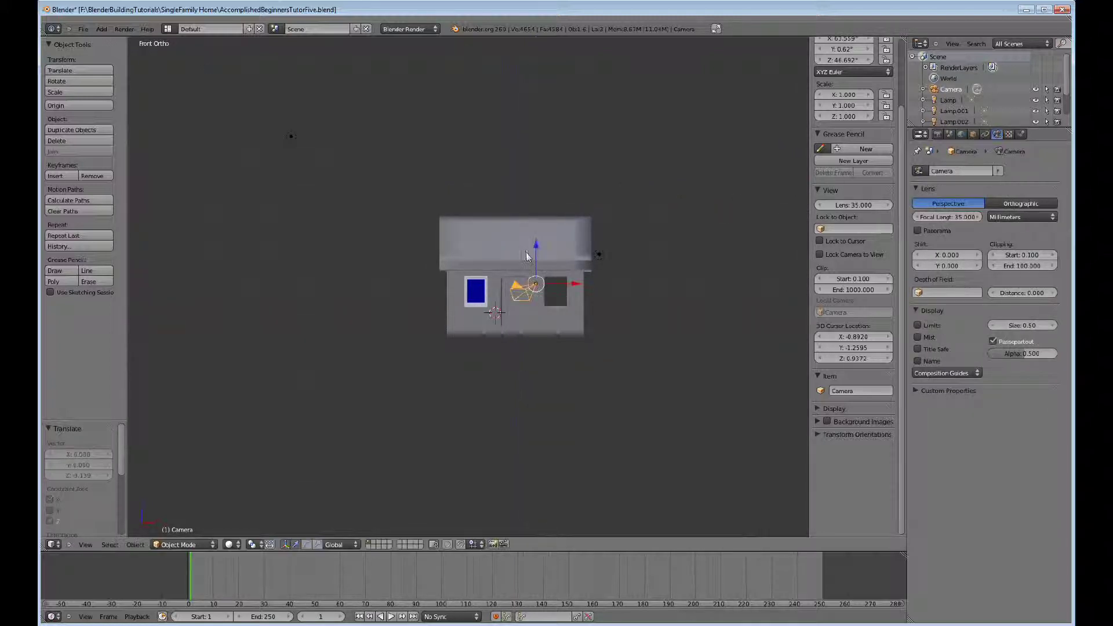
key(KP_7)
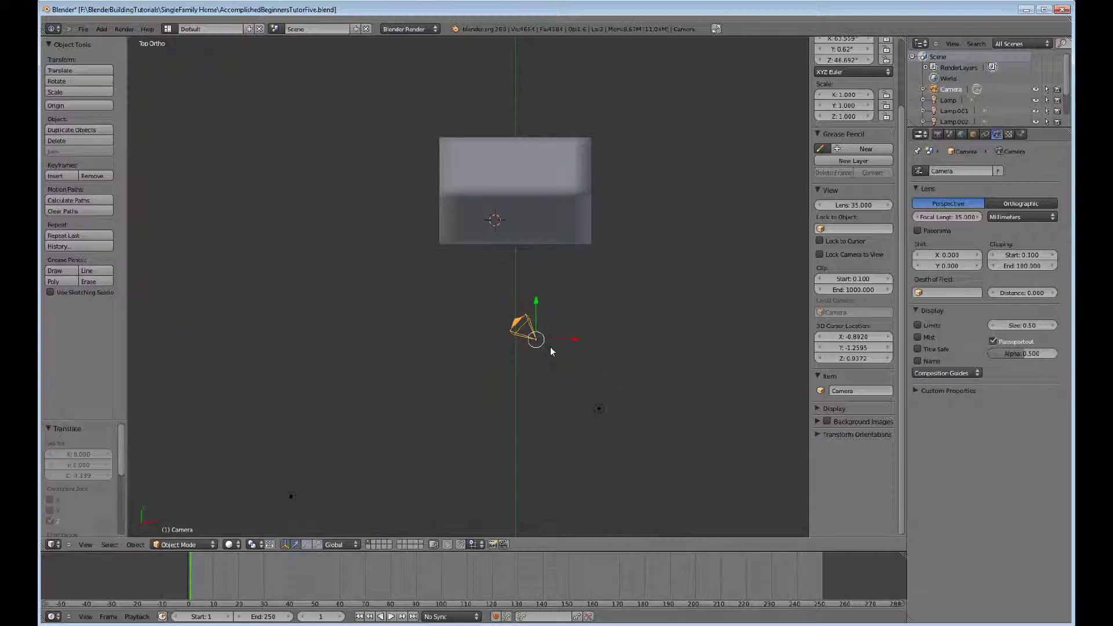
In camera view, tilt the camera about 20.9° on its local X axis and turn it about 14.4° around global Z to frame the window
key(KP_0)
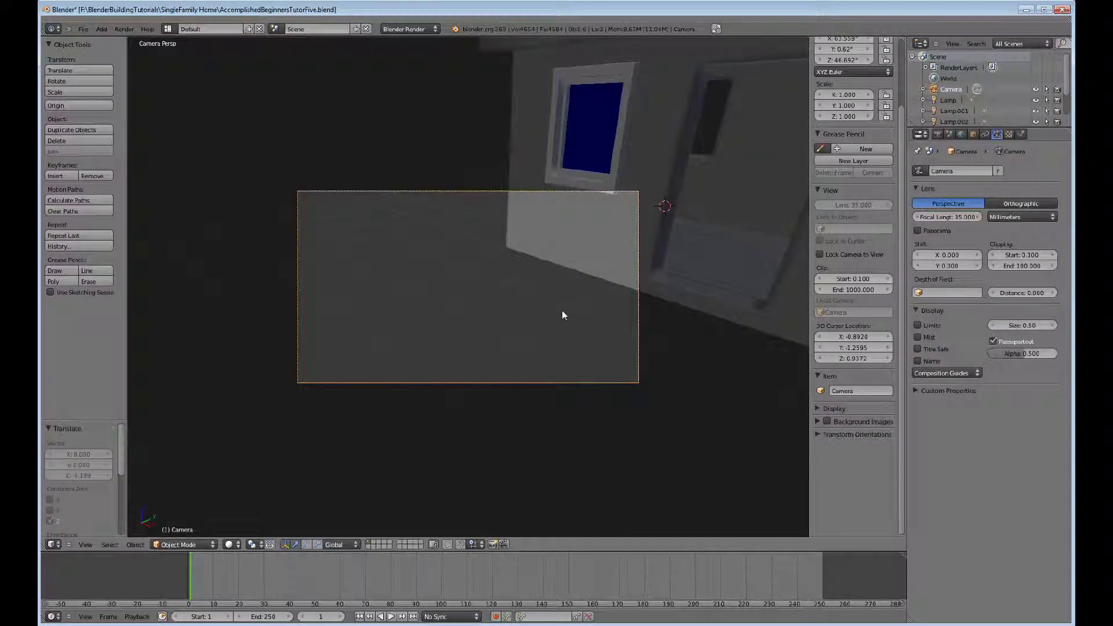
key(r)
key(x)
key(x)
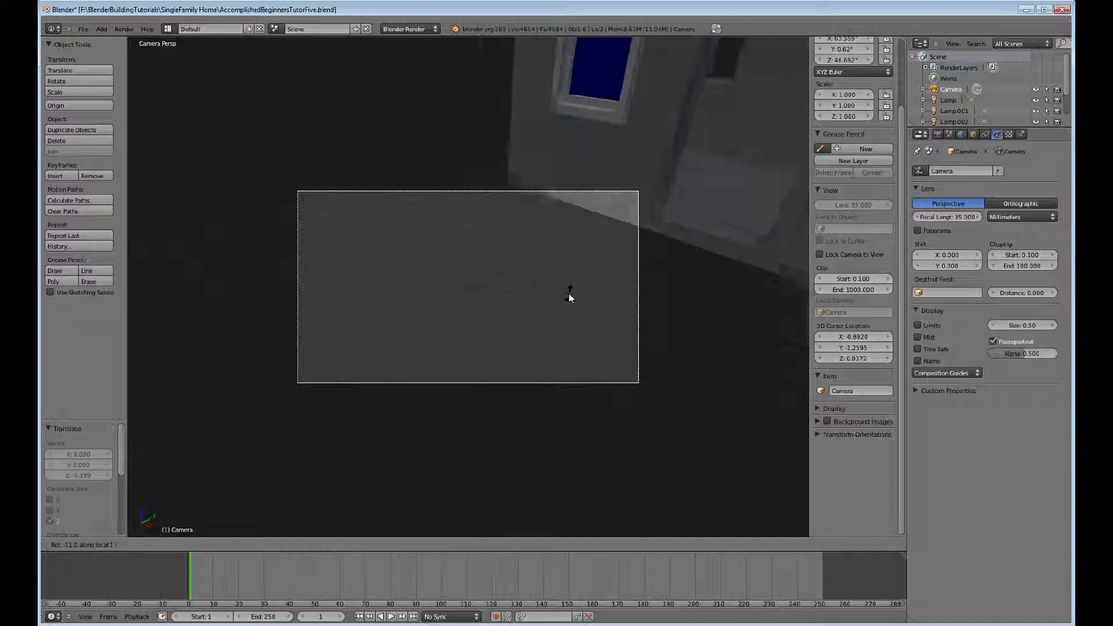
click(568, 365)
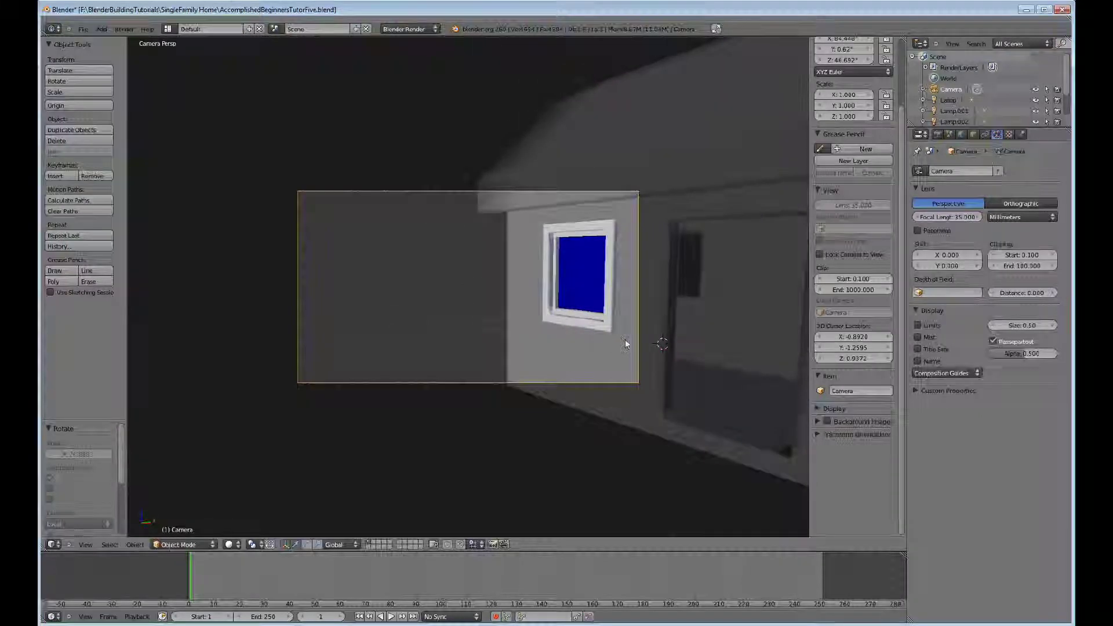
key(r)
key(z)
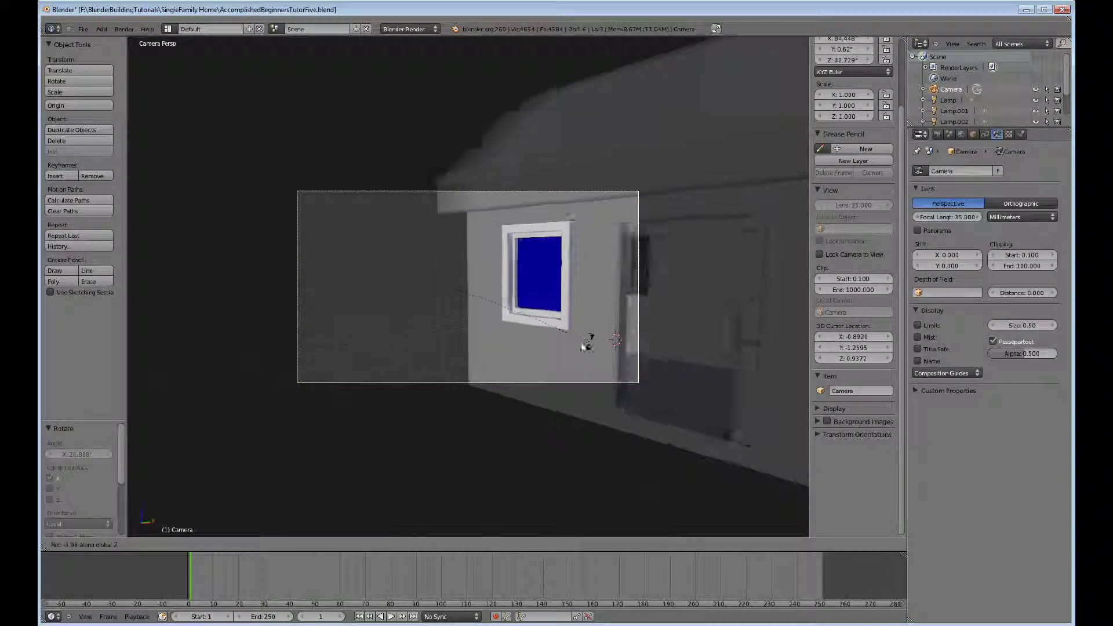
click(558, 346)
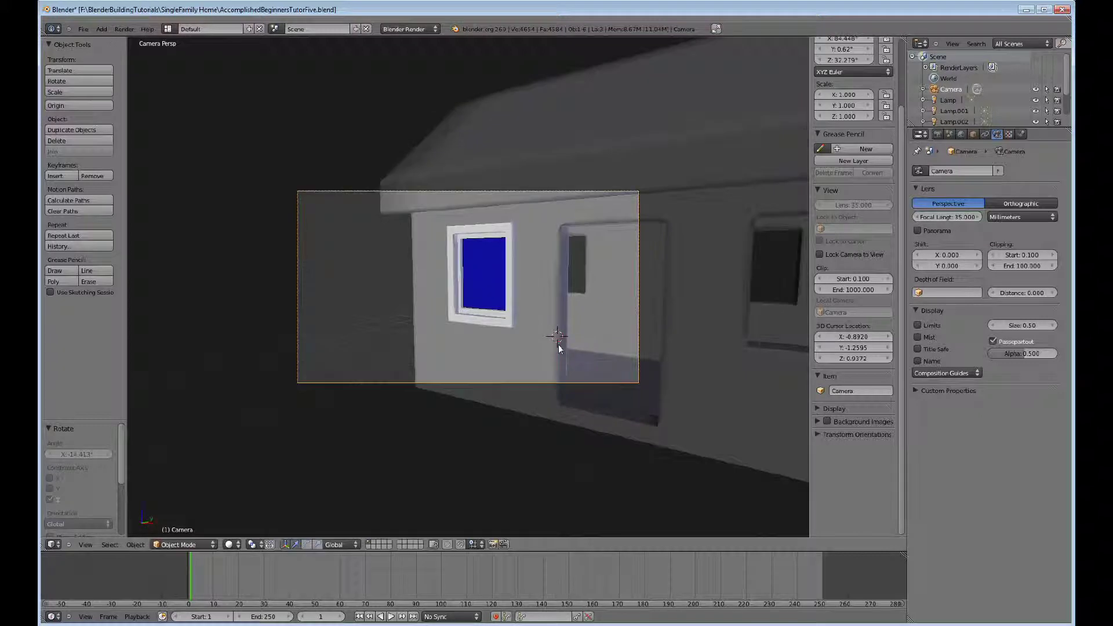
Render the camera view, examine the window and doorway in the image, and return to the 3D view
key(F12)
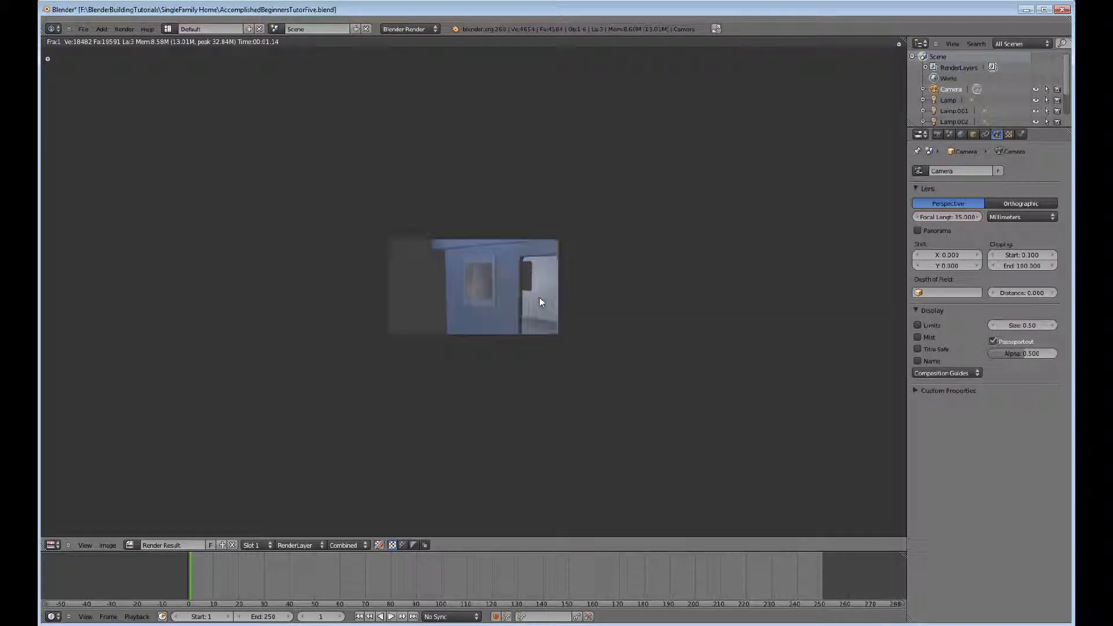
scroll(539, 297, down, 5)
scroll(538, 297, up, 3)
scroll(538, 297, up, 1)
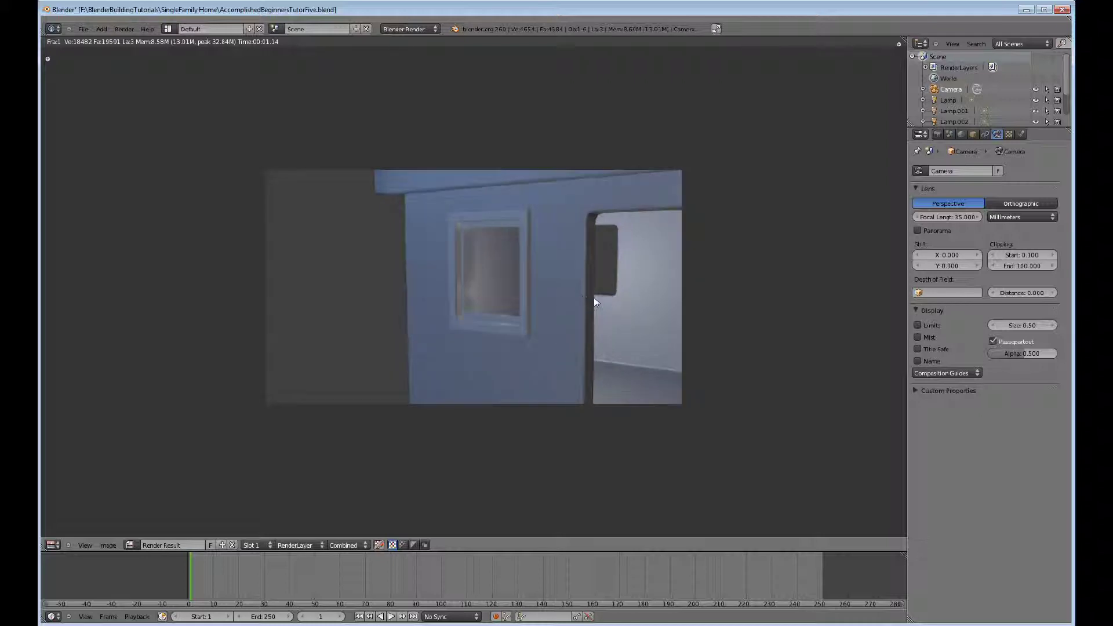
click(54, 545)
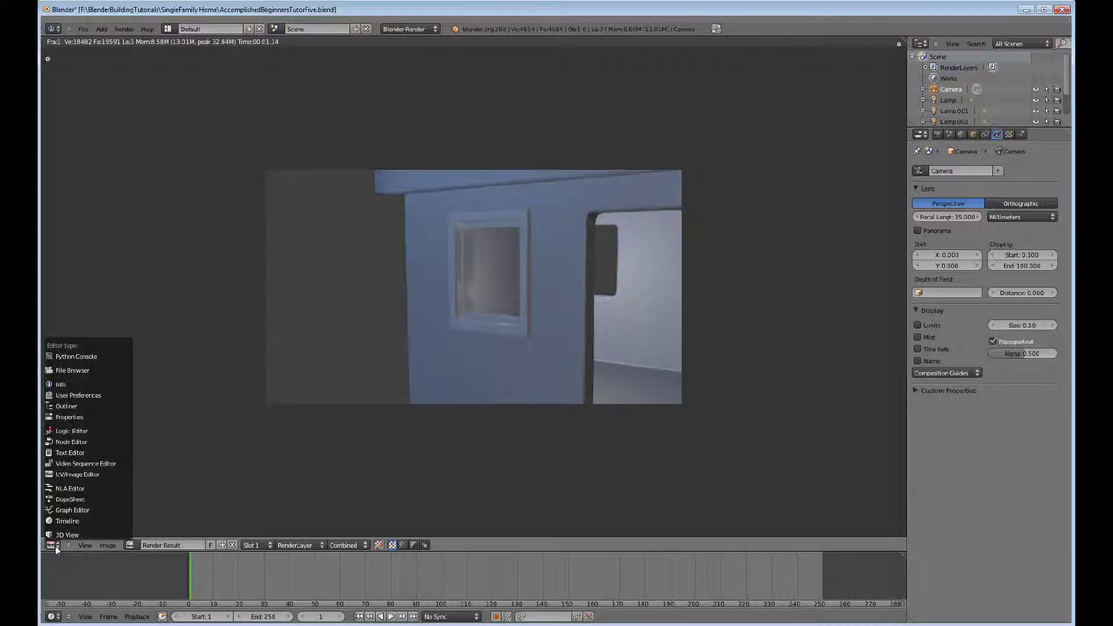
click(69, 535)
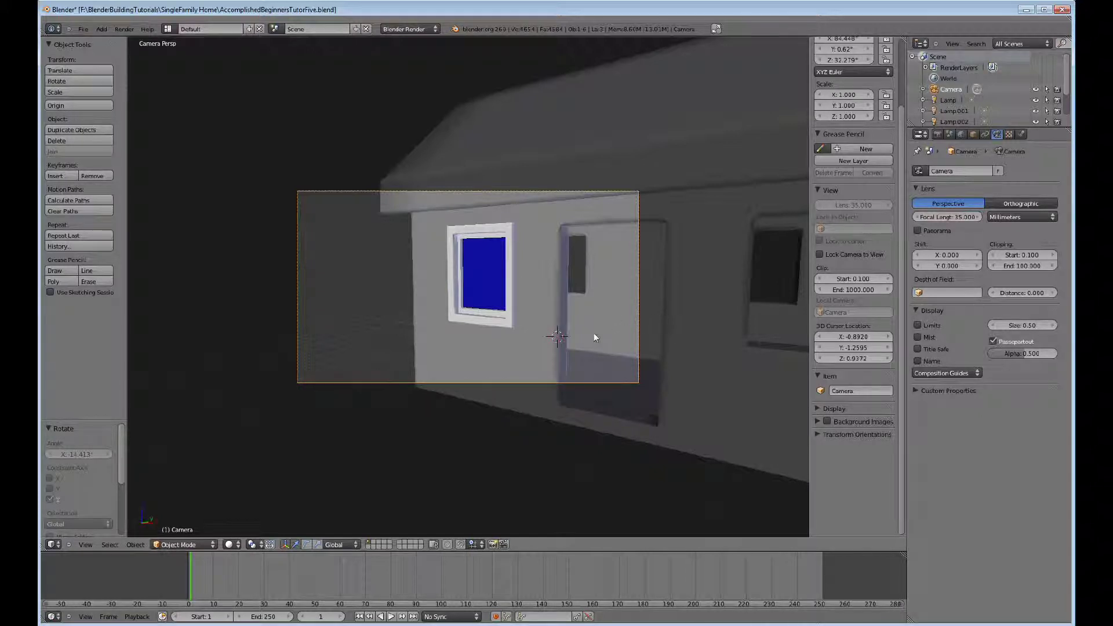
In wireframe display, move the interior lamp about 3.8 units along X to the other end of the house
key(z)
right_click(492, 291)
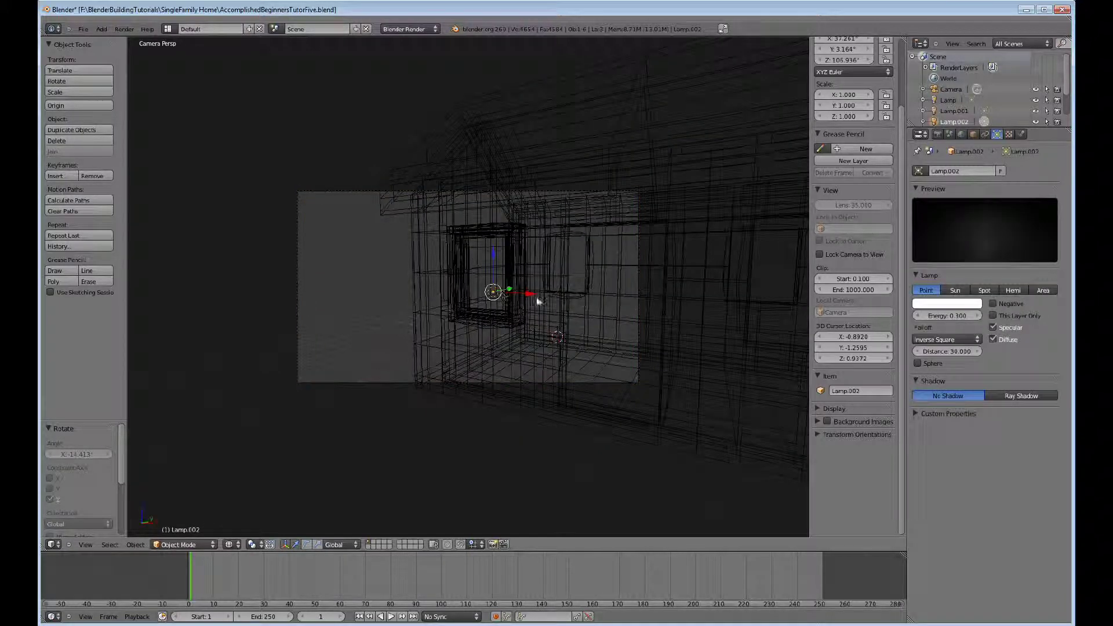
key(g)
key(x)
click(803, 356)
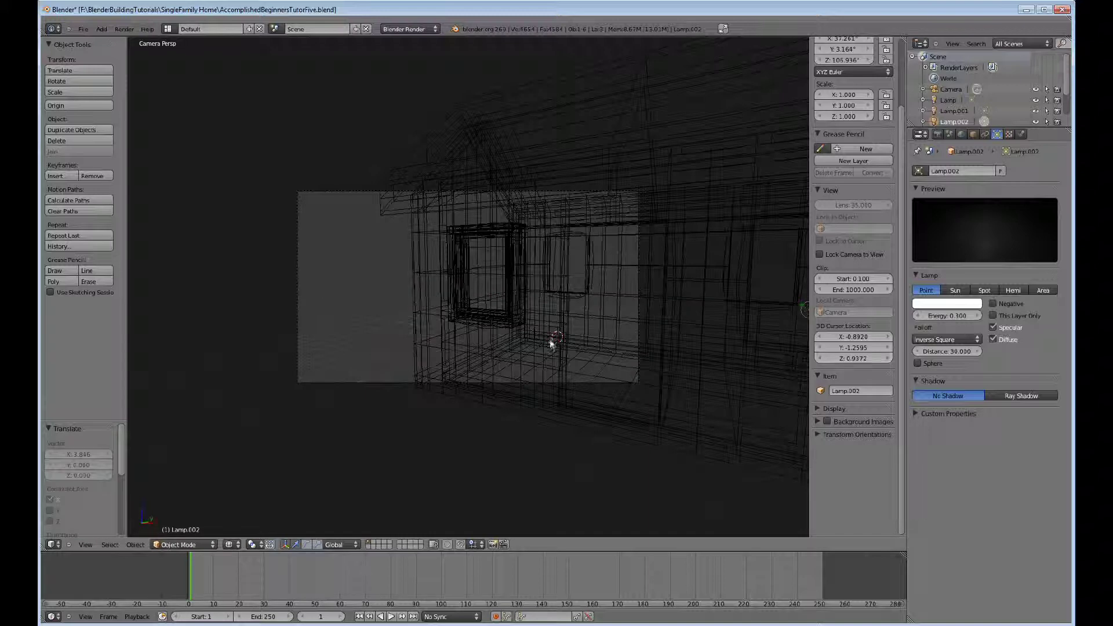
Render the scene to check the relocated interior lamp's effect and return to the 3D view
key(F12)
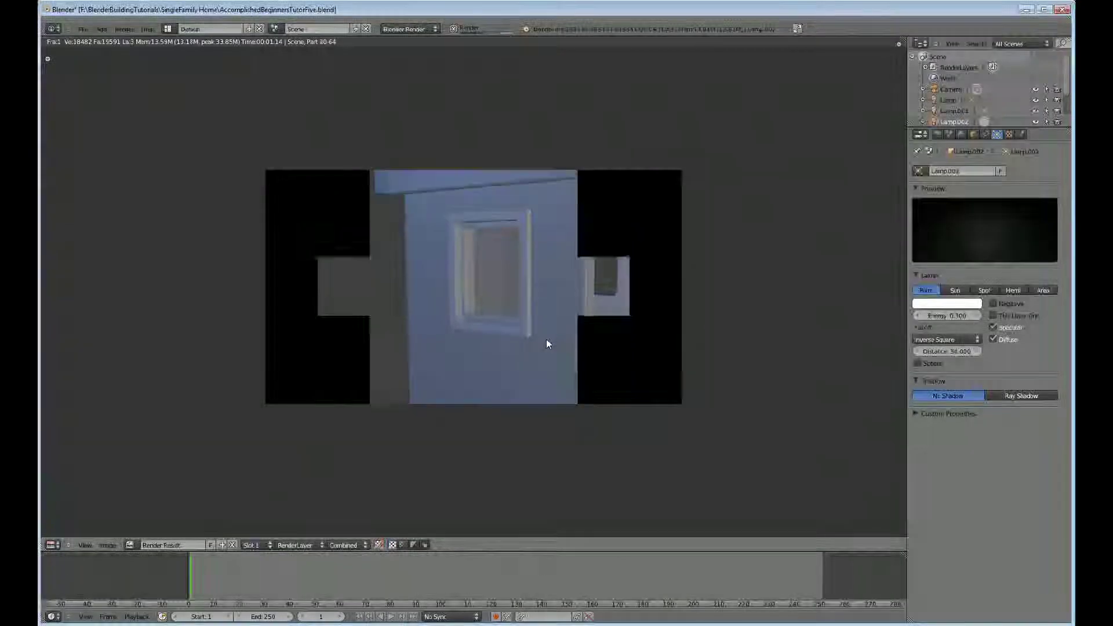
scroll(533, 308, down, 1)
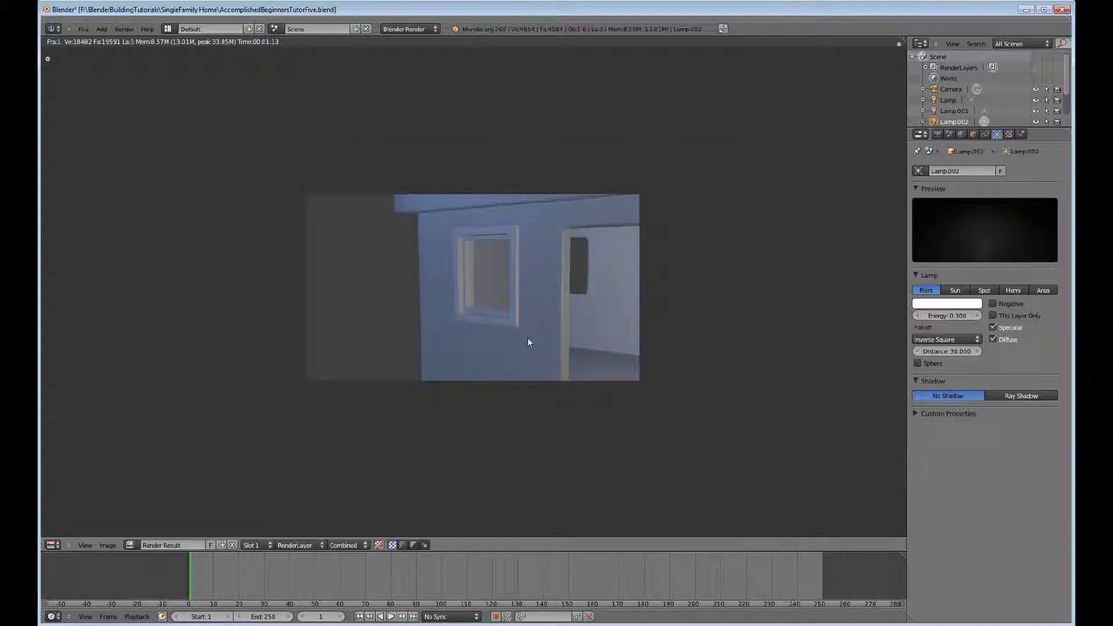
click(52, 545)
click(71, 535)
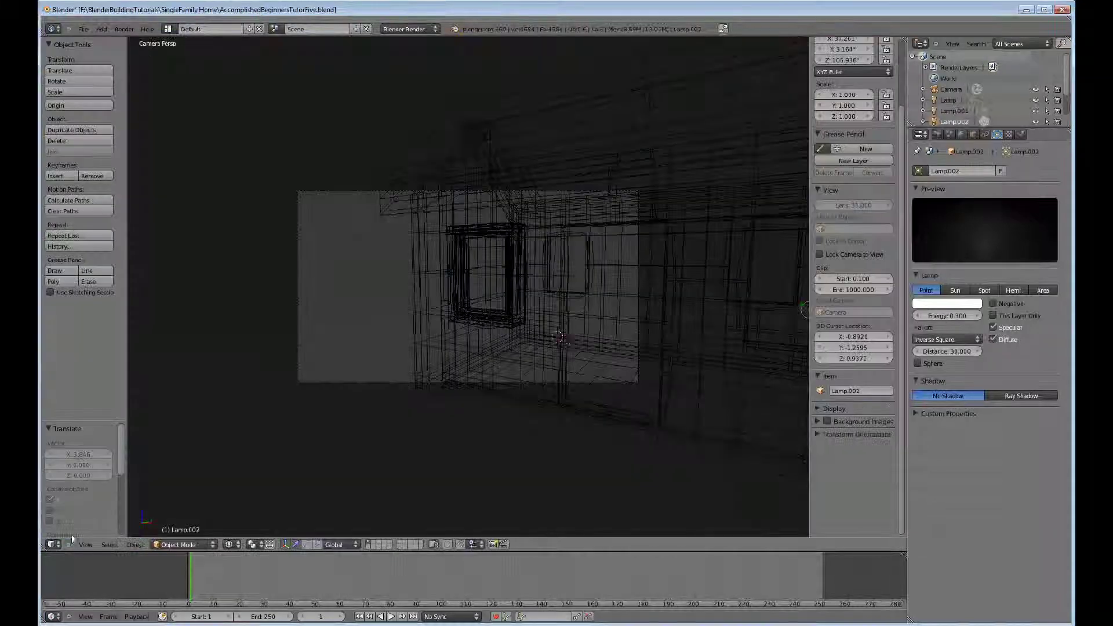
In top view, move the white outdoor lamp about 6.7 units along Y away from the house
scroll(608, 382, down, 5)
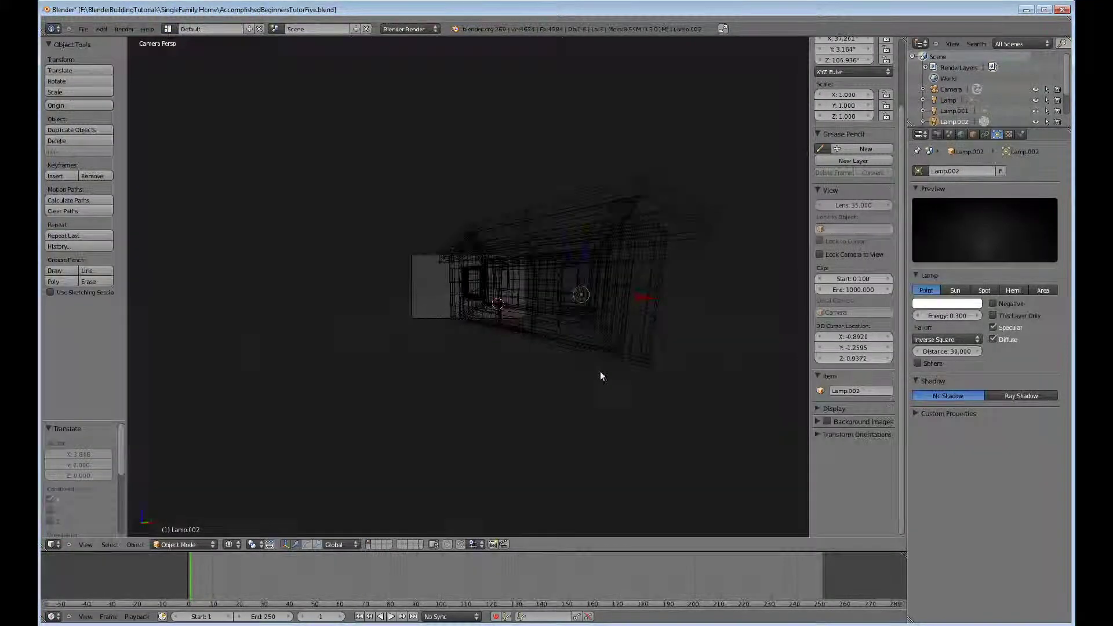
key(KP_7)
right_click(598, 409)
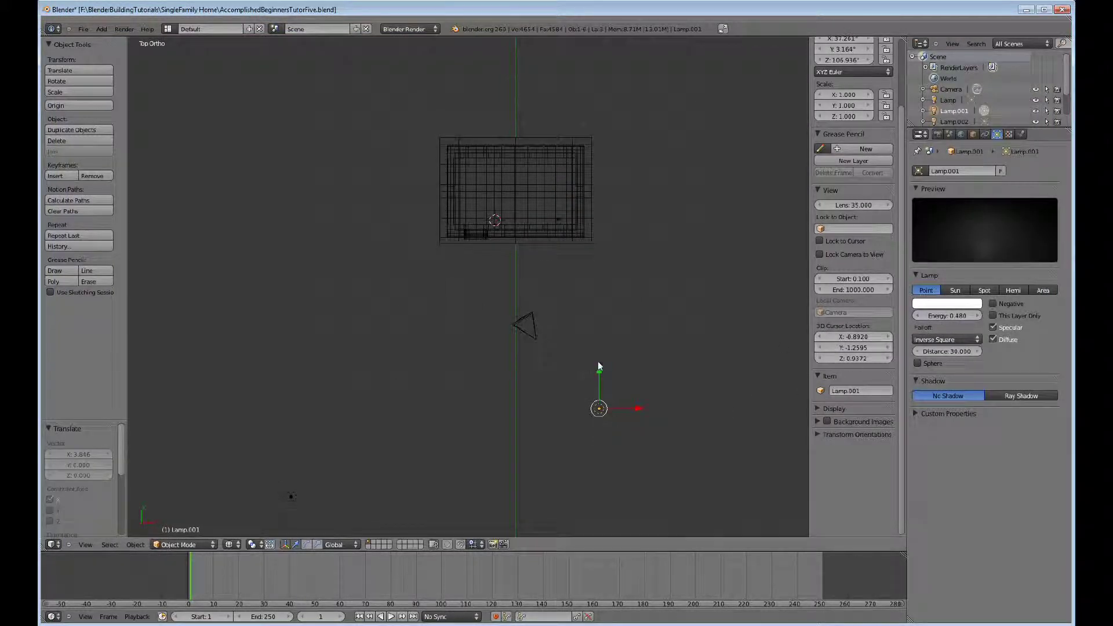
key(g)
key(y)
click(591, 516)
Render the scene to check the lighting with the outdoor lamp farther away, and return to the 3D view
key(F12)
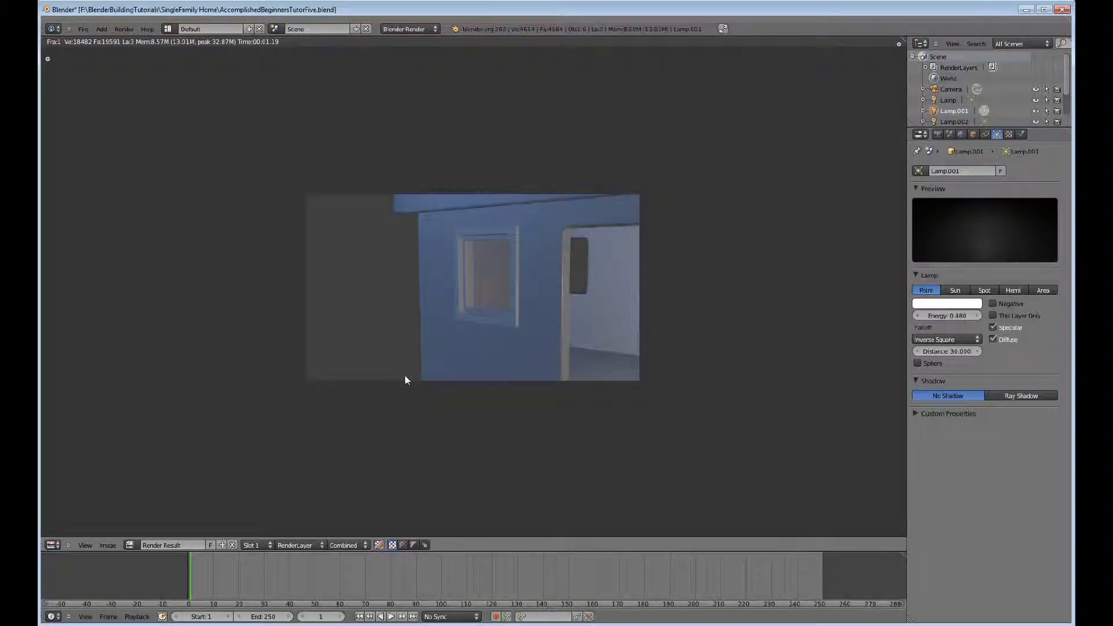
click(46, 545)
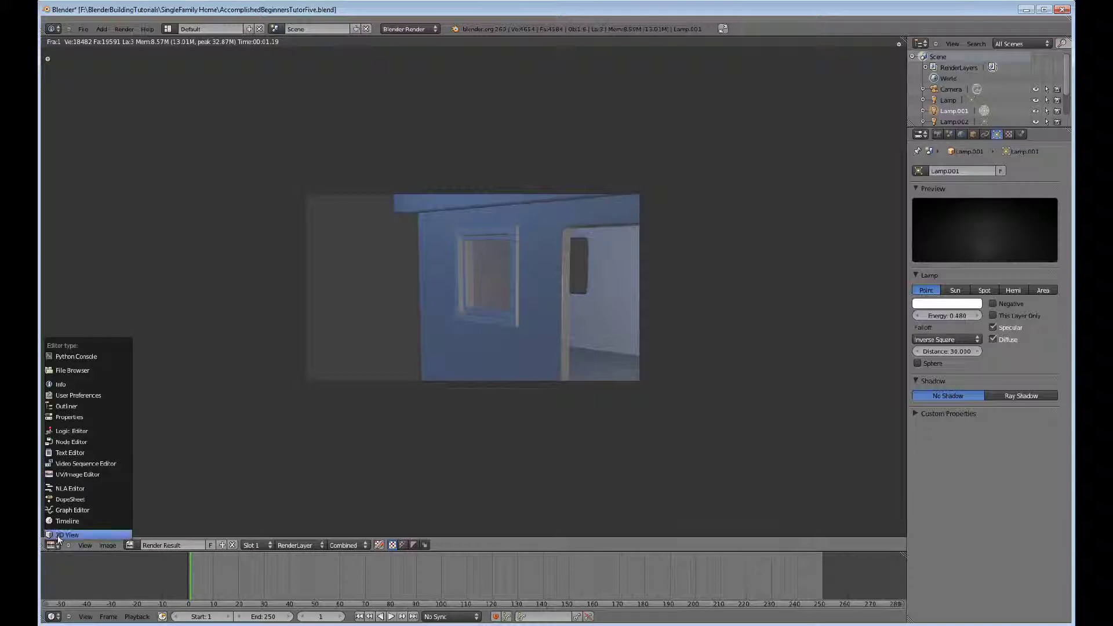
click(57, 535)
Select the interior lamp and move it about 3.7 units back along X behind the window
right_click(560, 219)
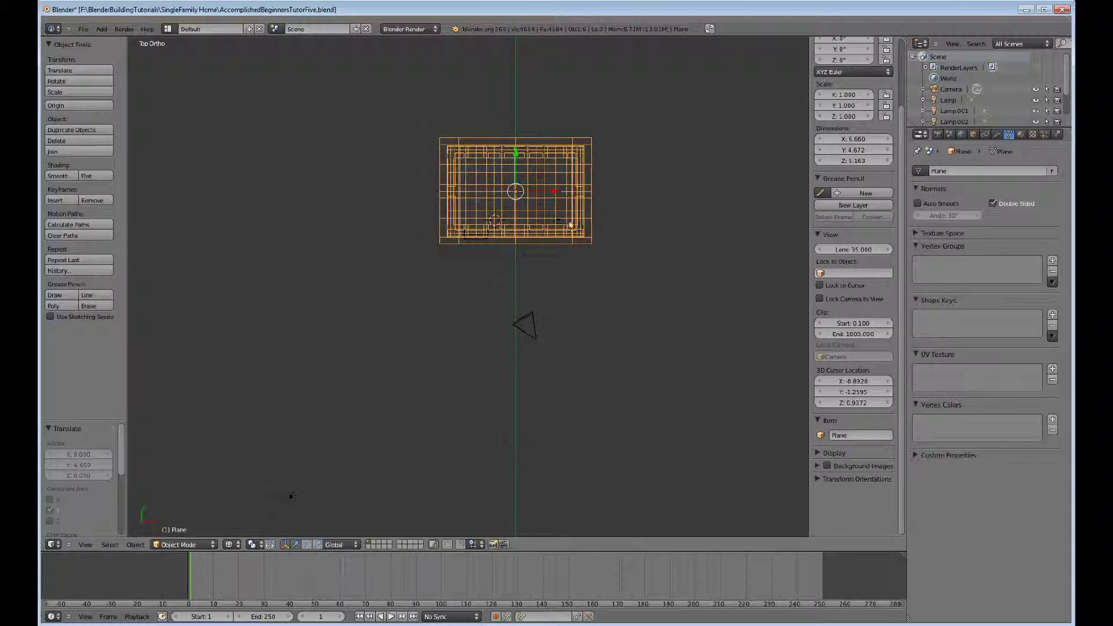
right_click(559, 219)
drag(597, 223, 513, 223)
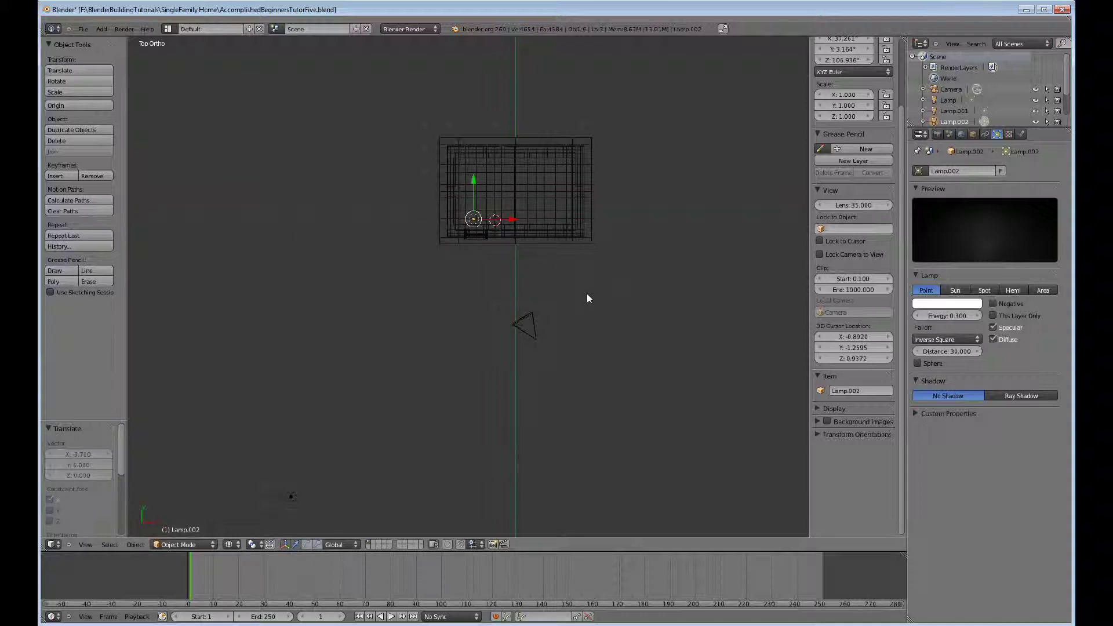
Raise the interior lamp about 0.3 units in front view and show the camera view in solid display
scroll(565, 237, up, 6)
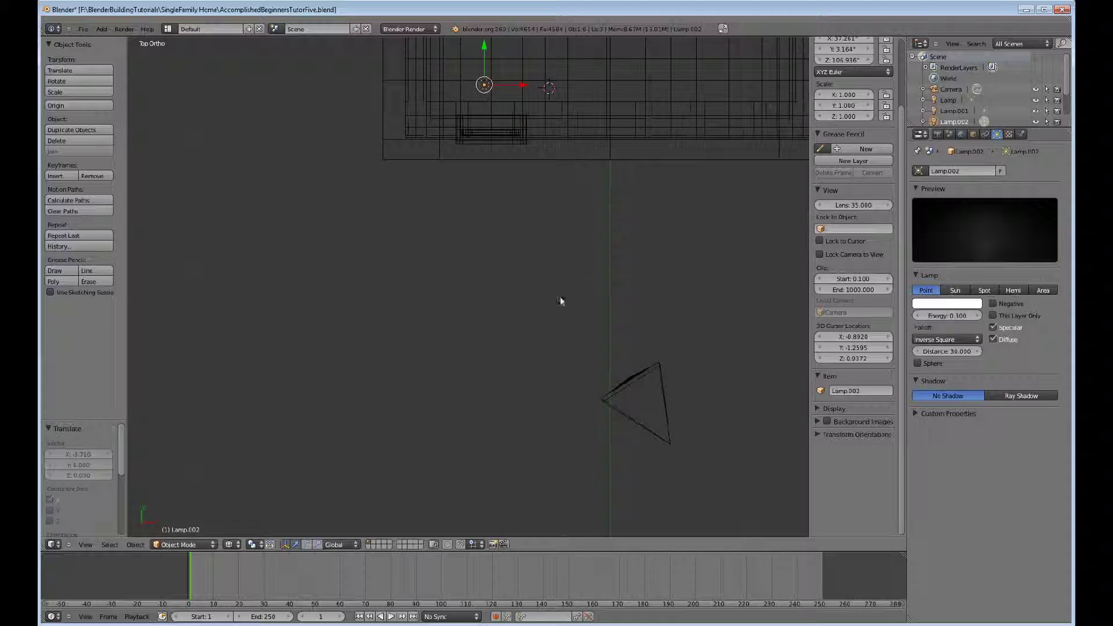
middle_drag(534, 267, 512, 167)
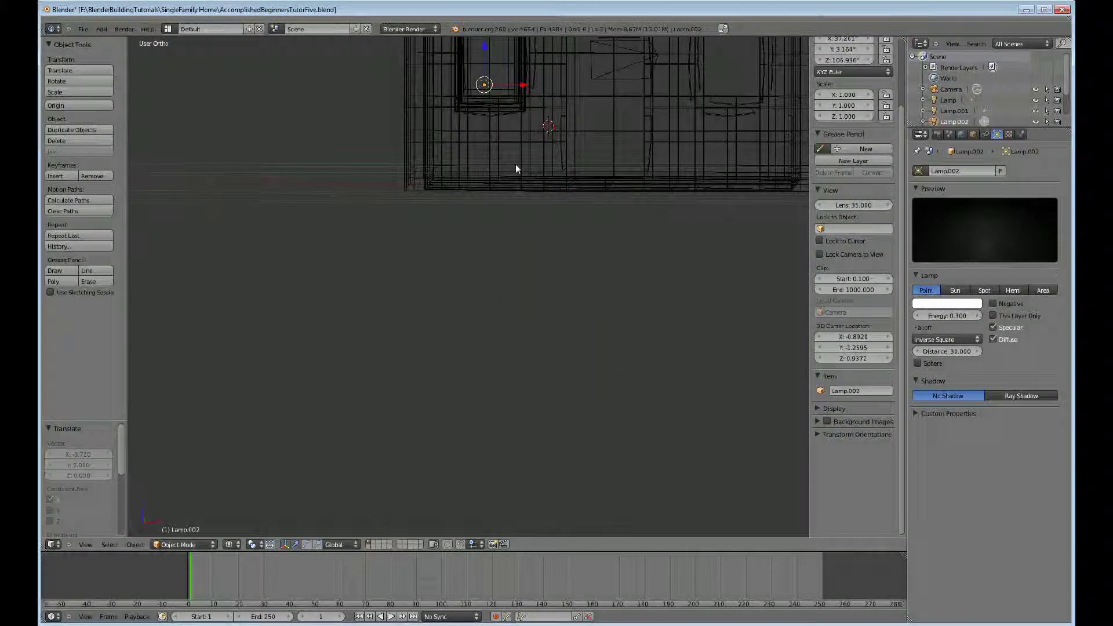
key(KP_1)
drag(485, 47, 485, 23)
key(KP_0)
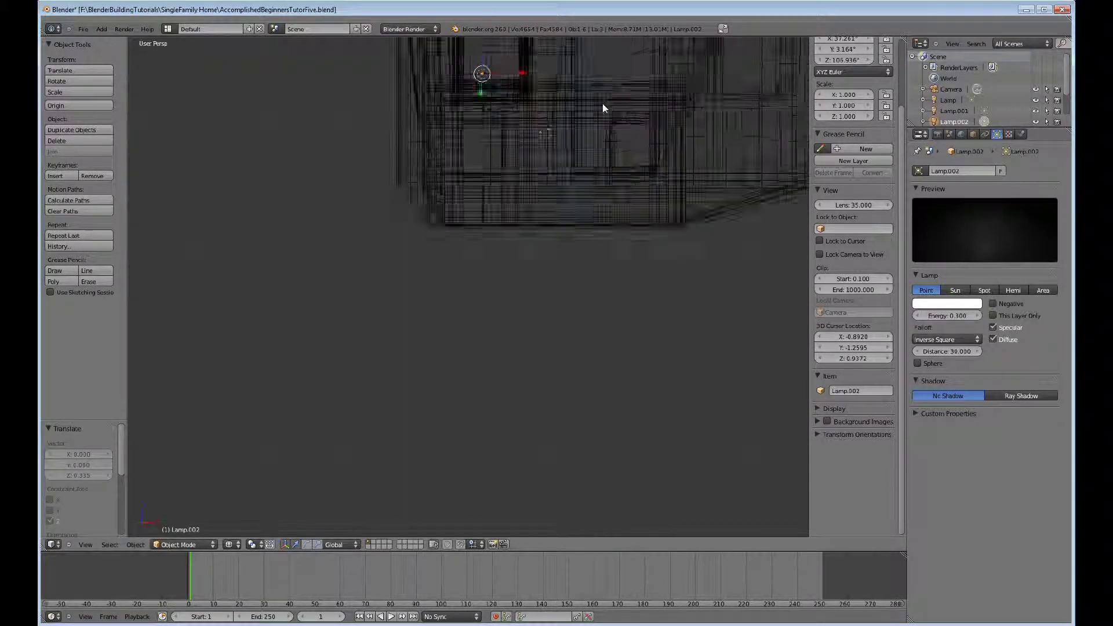
key(z)
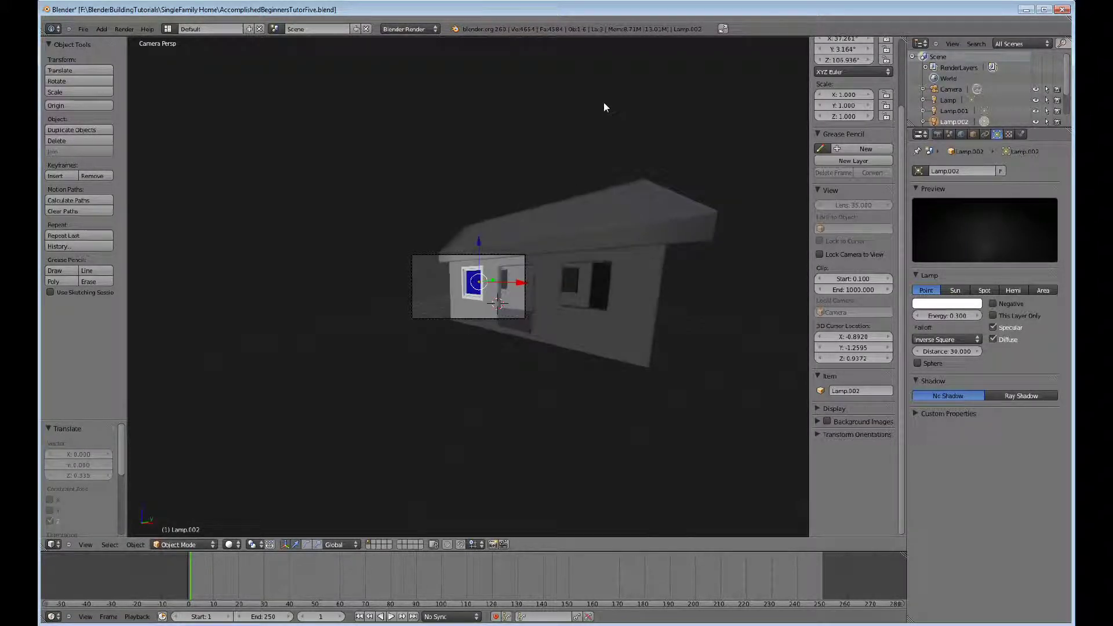
Render the camera view to check the lighting with the raised interior lamp, and return to the 3D view
key(F12)
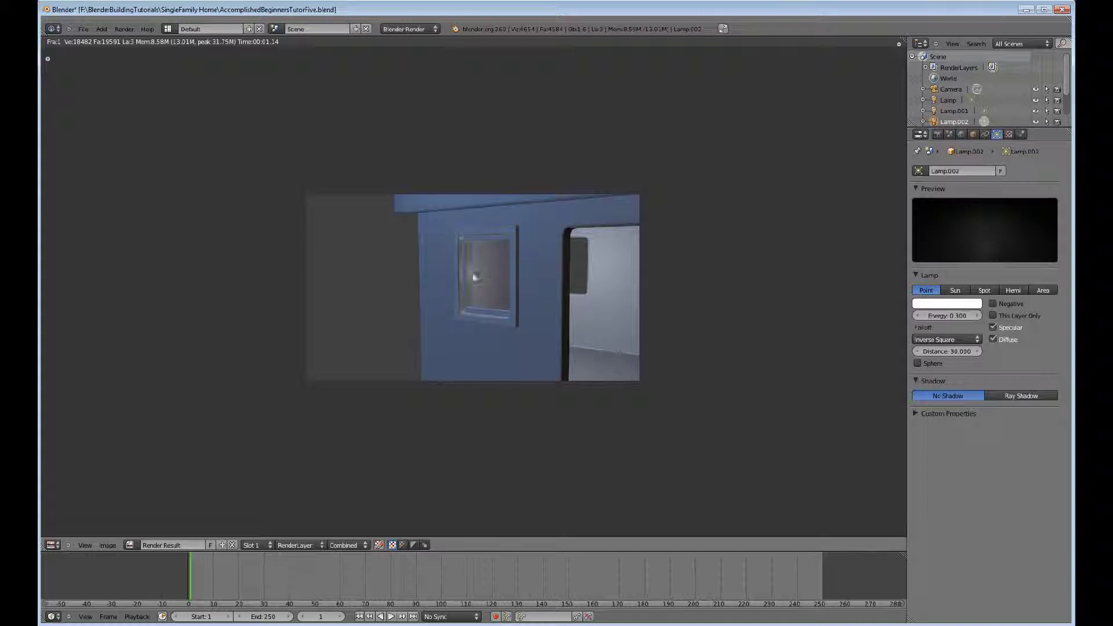
click(55, 544)
click(64, 519)
click(55, 544)
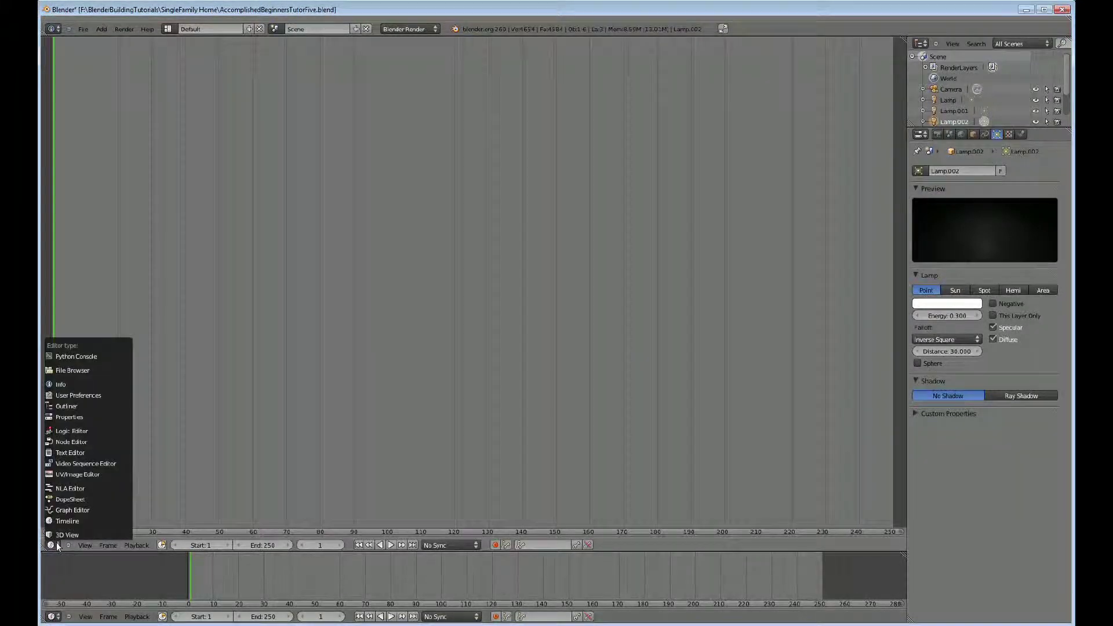
click(59, 531)
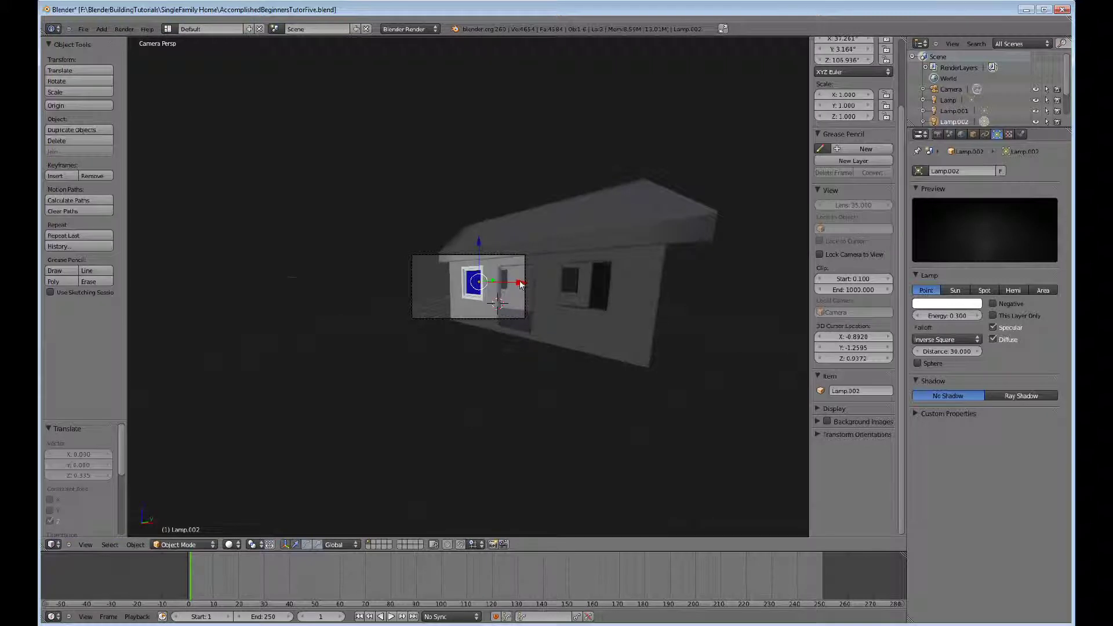
Move the interior lamp about 3.8 units along positive X and render the scene to check the effect
drag(519, 290, 627, 292)
key(F12)
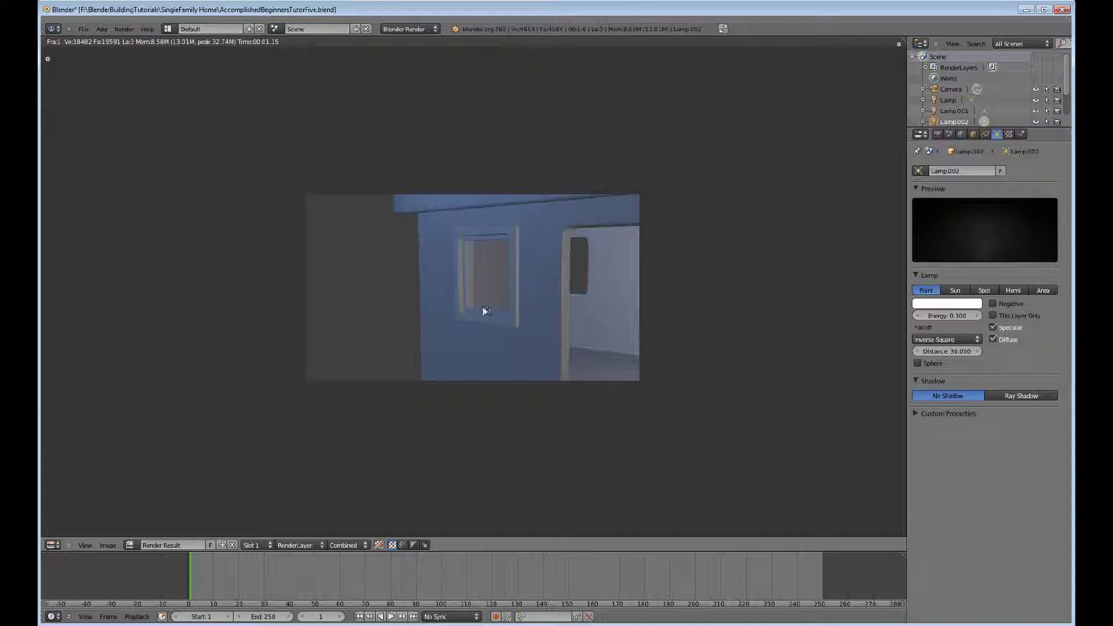
click(53, 545)
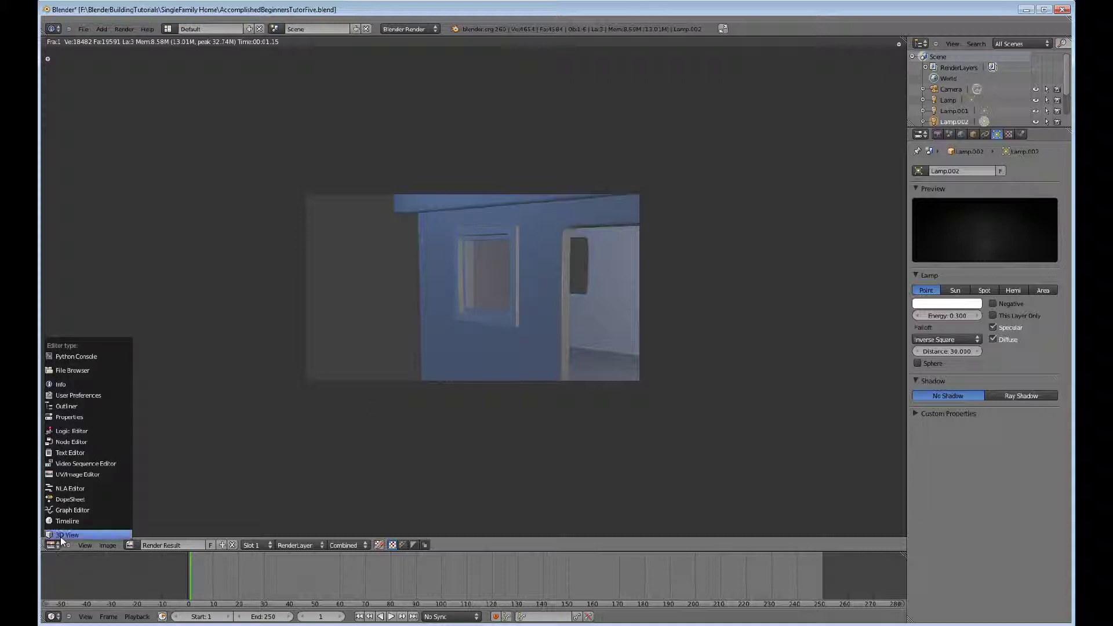
click(61, 534)
Move the interior lamp about 4.2 units along negative X and render the scene to check the window
key(g)
key(x)
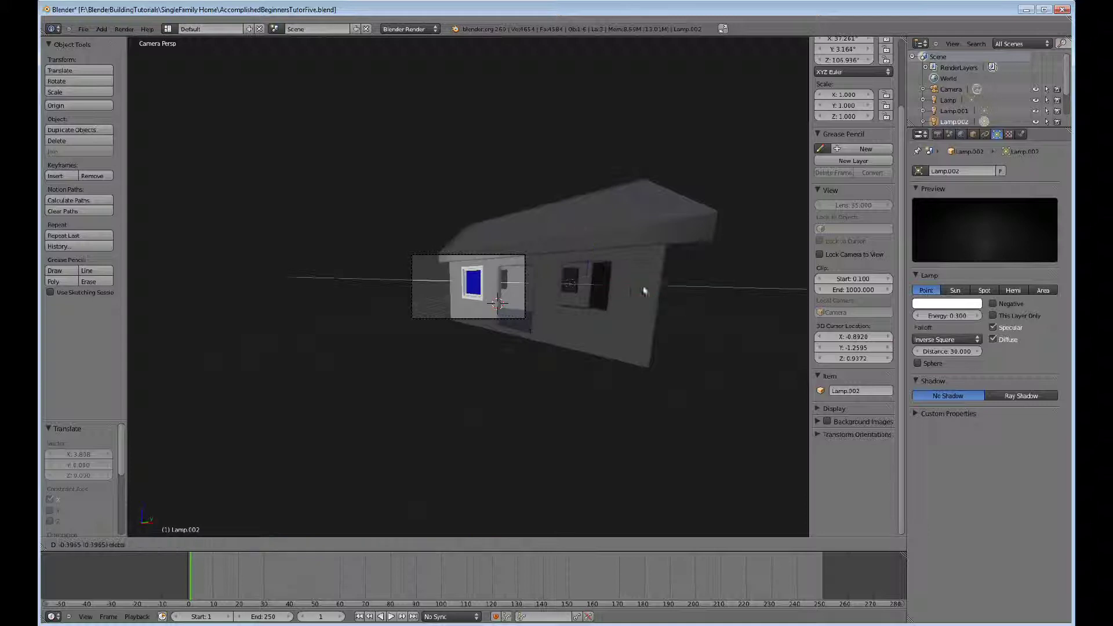
click(539, 280)
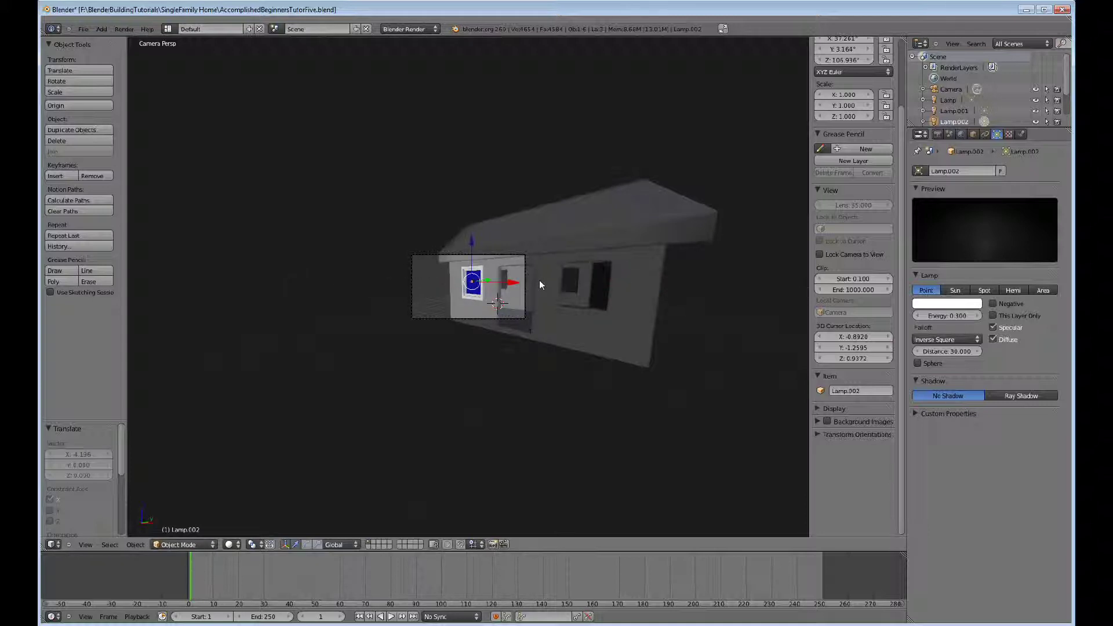
key(F12)
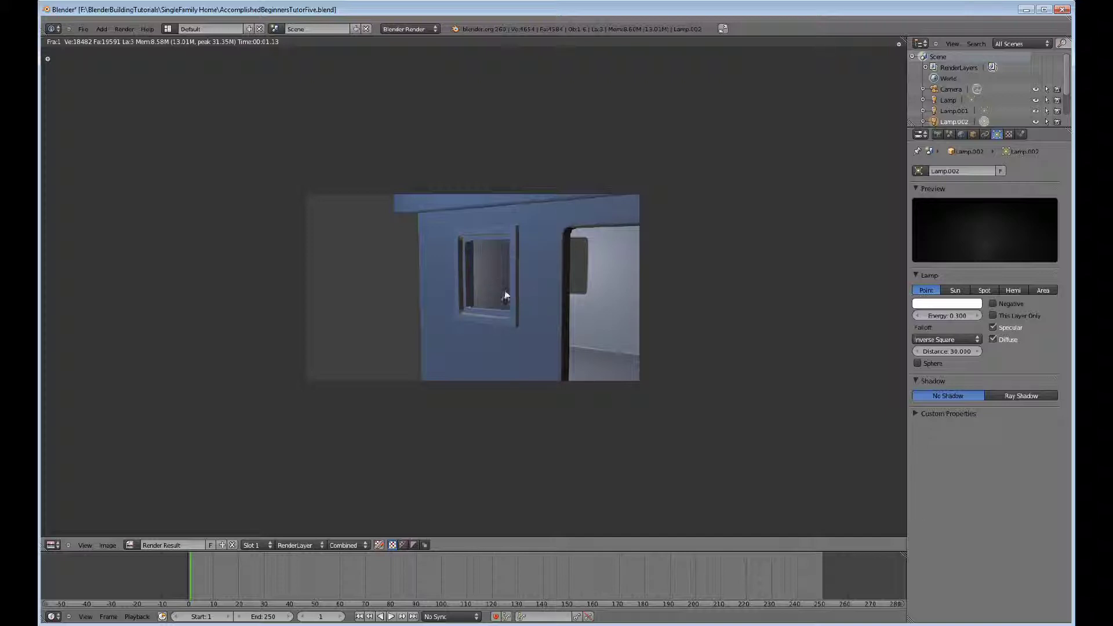
scroll(505, 295, down, 2)
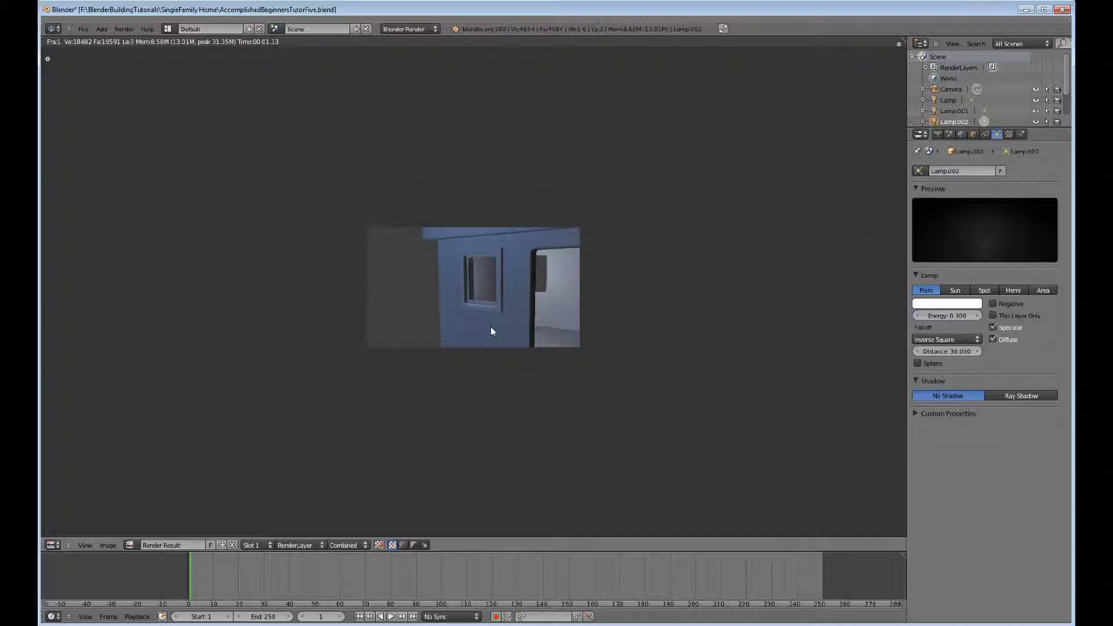
click(52, 545)
click(59, 535)
In front view, shift the interior lamp about 0.4 units along positive X and restore the camera view
key(KP_1)
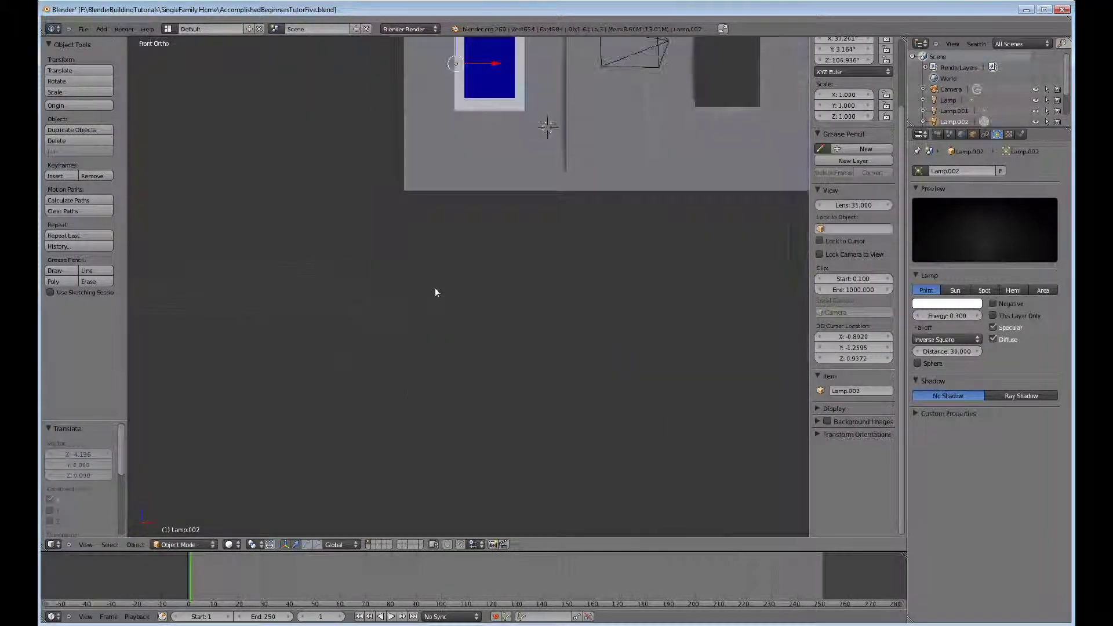
drag(501, 64, 527, 66)
middle_drag(528, 66, 531, 67)
key(KP_0)
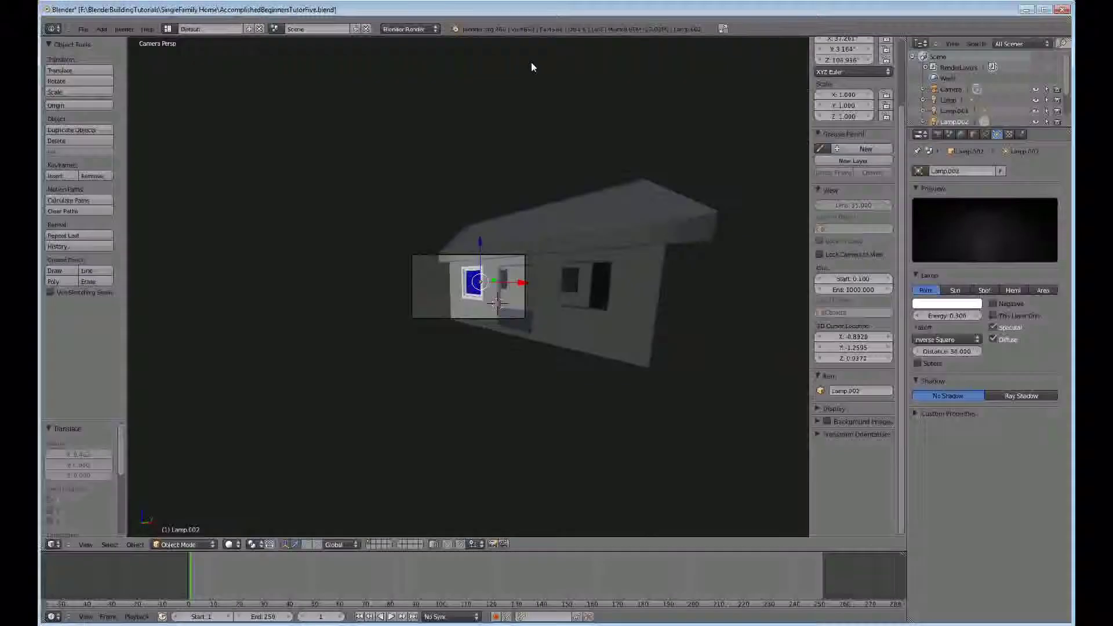
Render the scene, examine the lamp's reflection on the window glass up close, and return to the 3D view
key(F12)
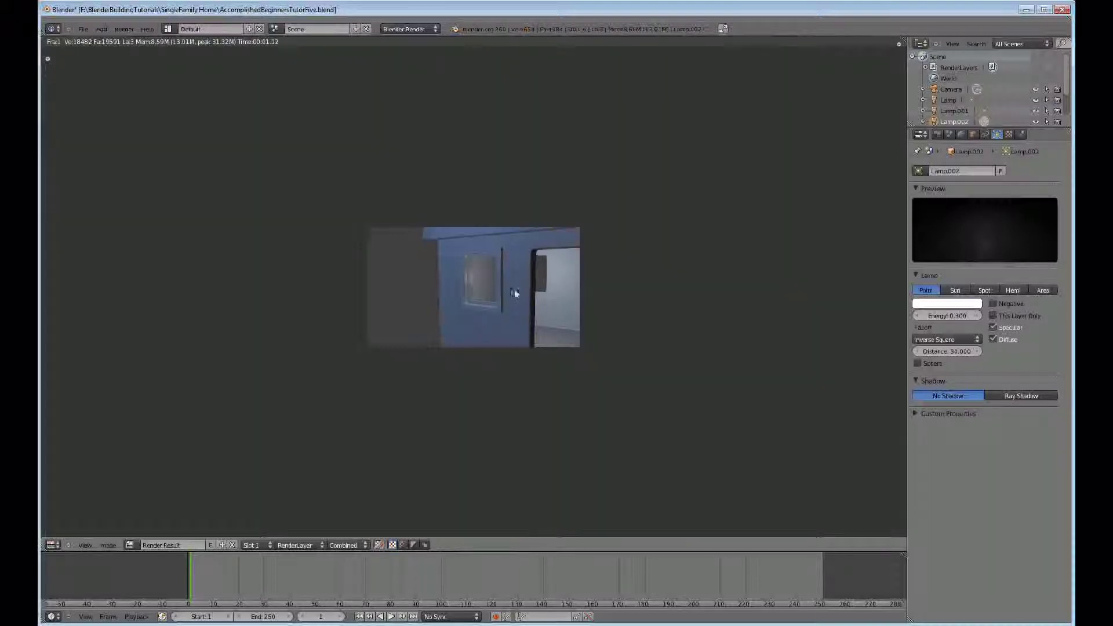
scroll(548, 301, down, 4)
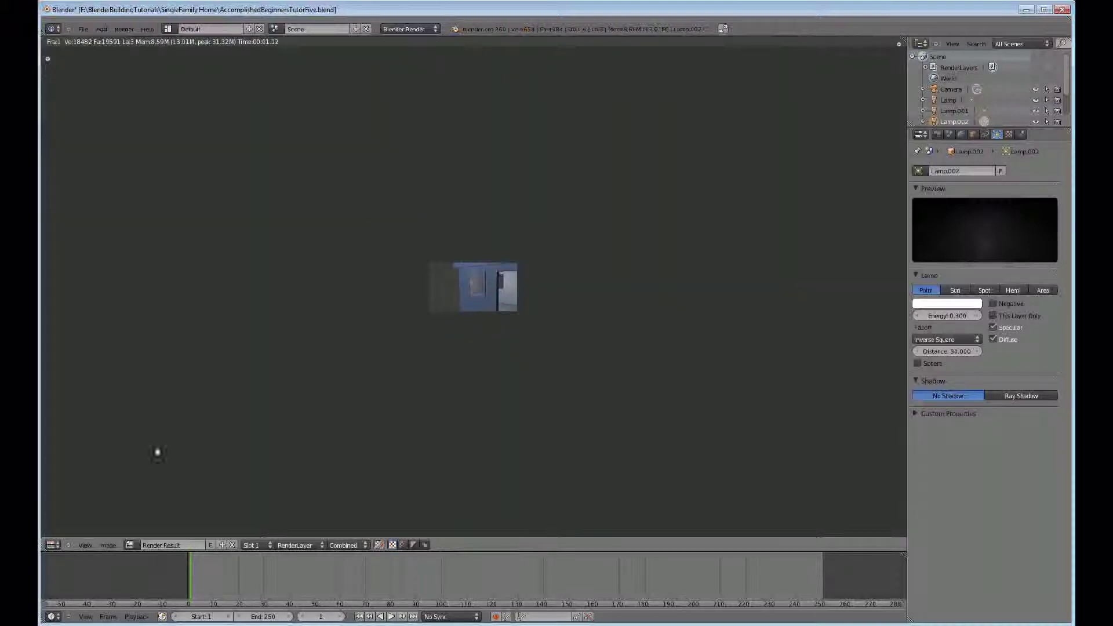
scroll(485, 329, up, 5)
scroll(486, 329, up, 2)
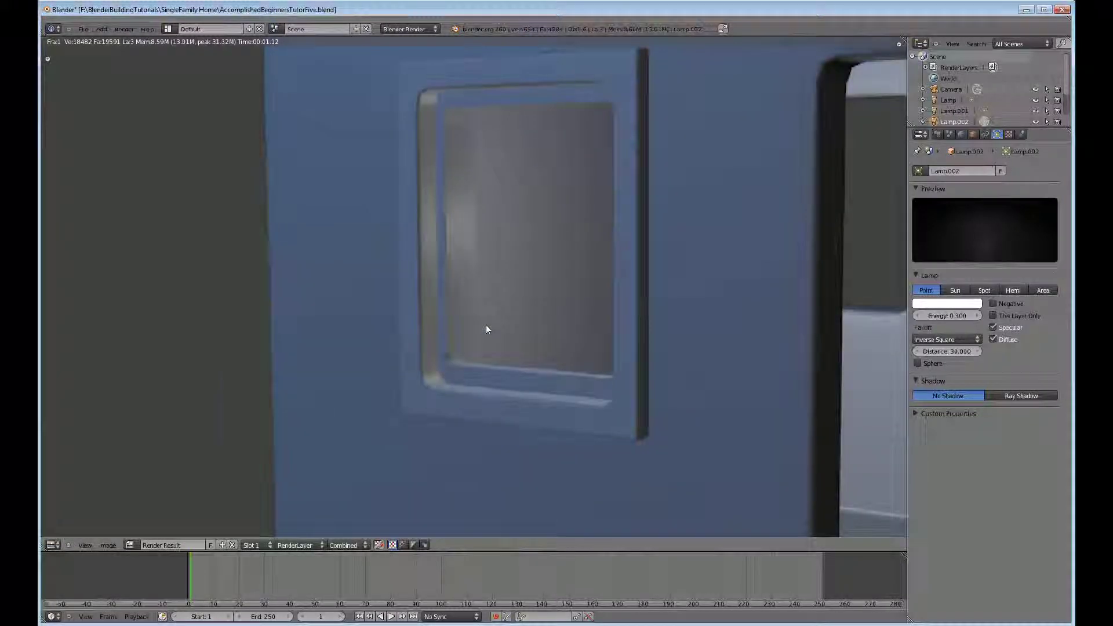
scroll(486, 328, down, 1)
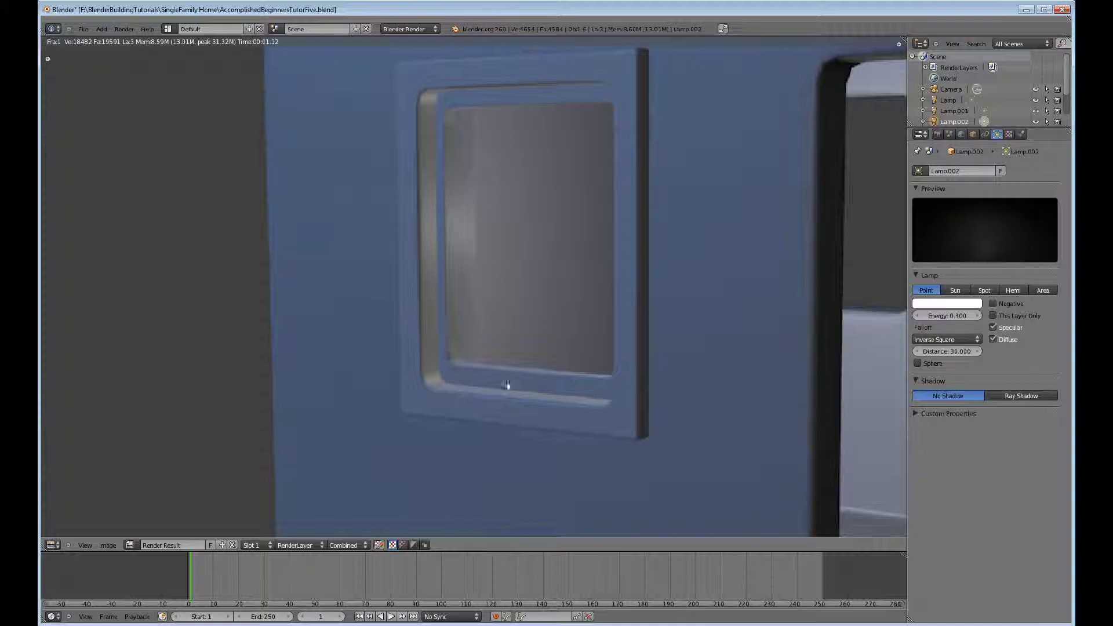
key(Home)
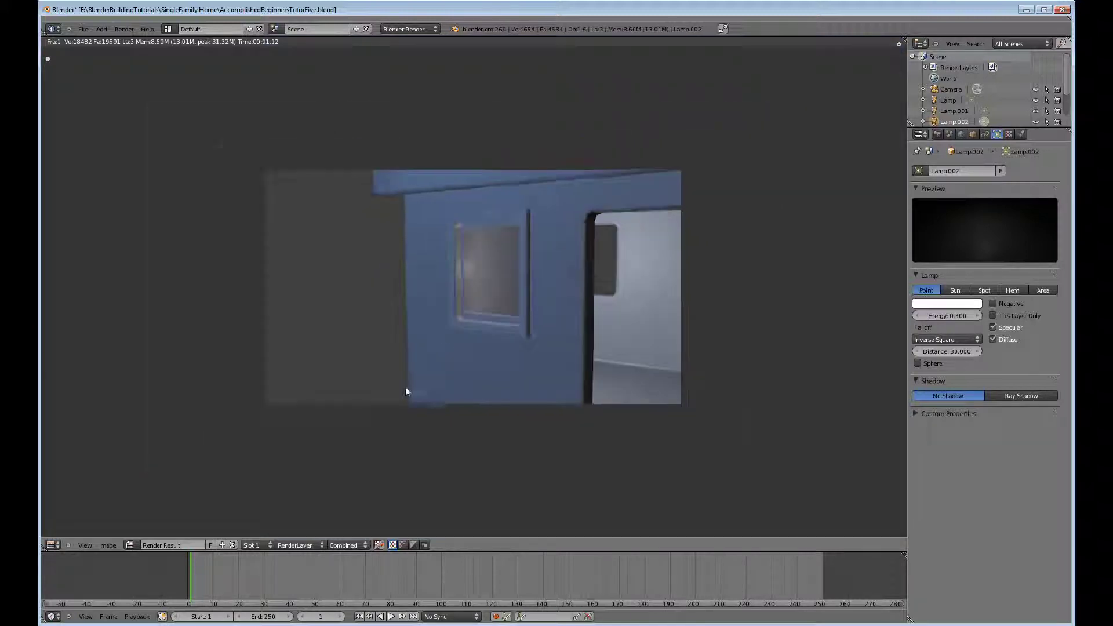
click(52, 545)
click(58, 535)
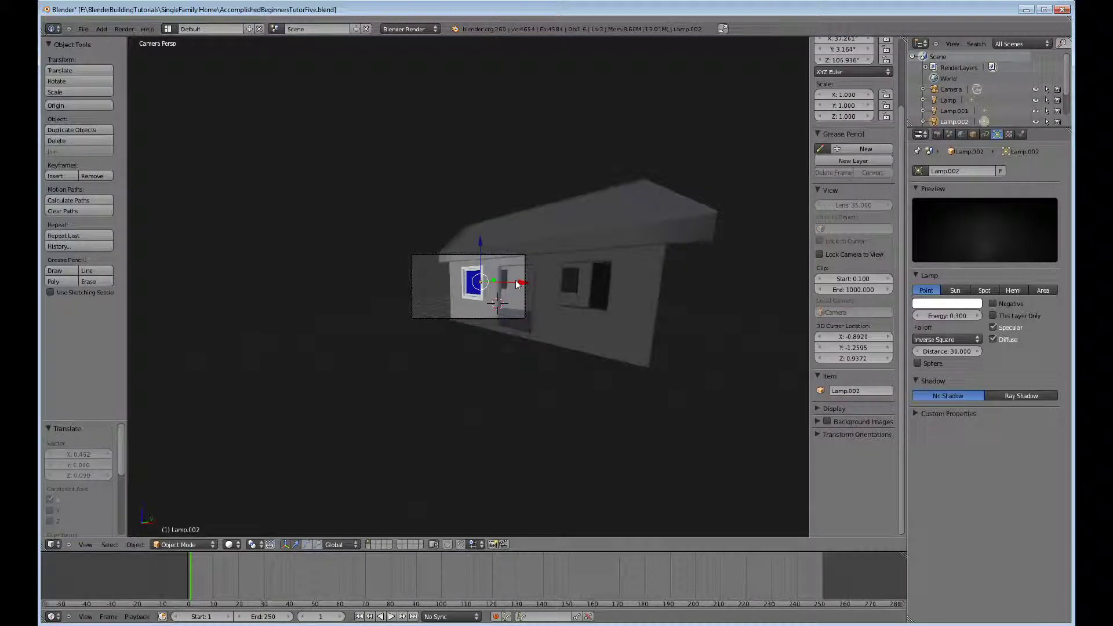
Move the interior lamp about 6 units along positive X and render the scene to check the lighting
click(761, 303)
key(F12)
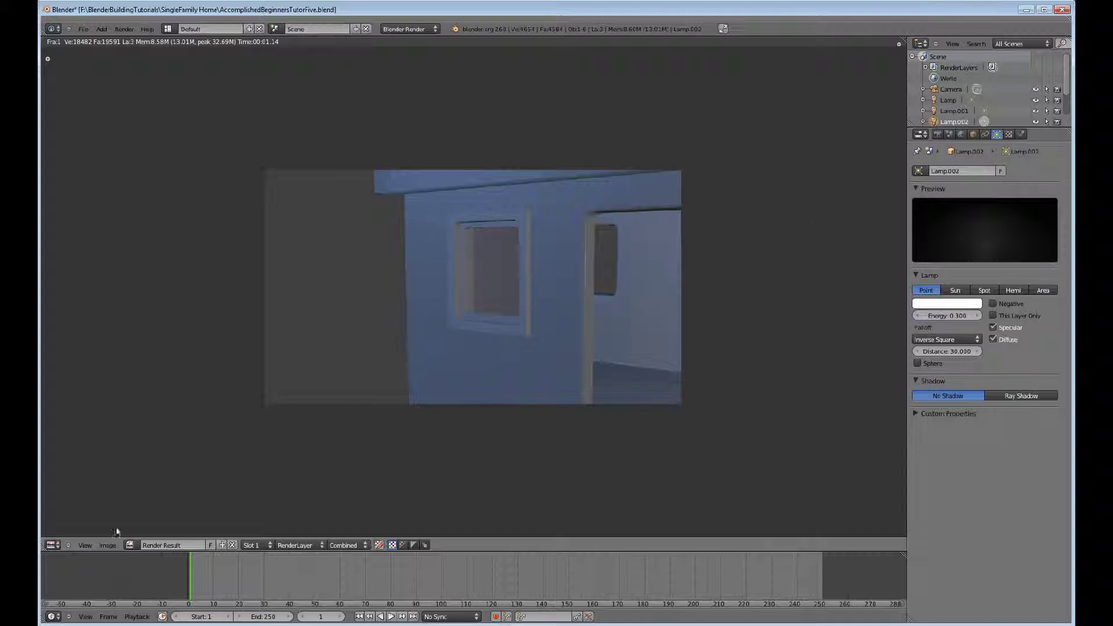
click(51, 549)
click(55, 531)
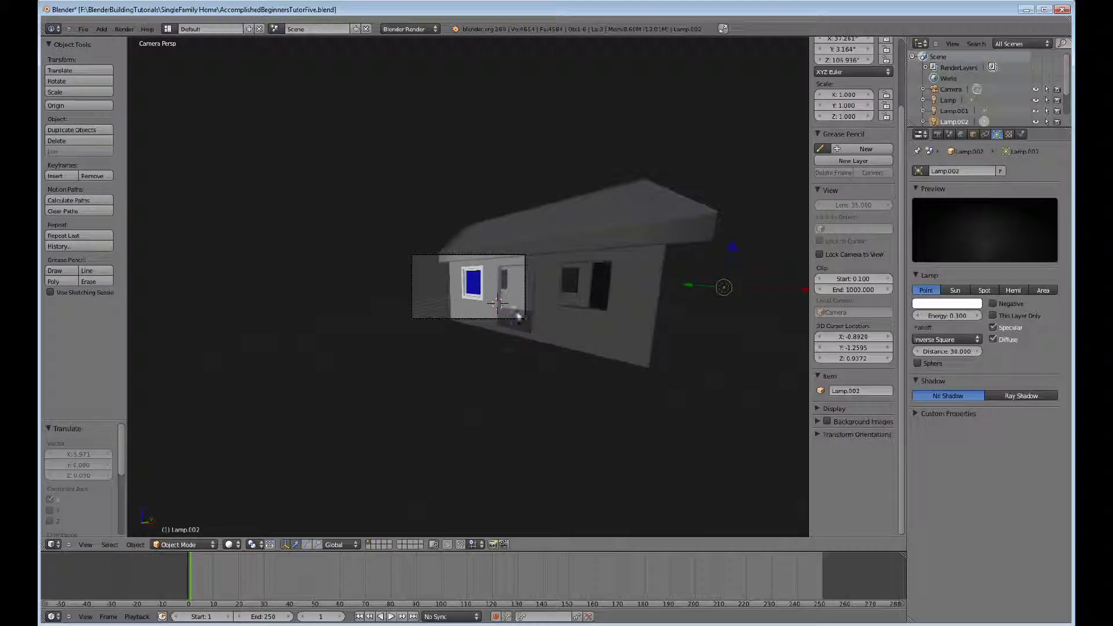
Select the window object and set the alpha of its blue glass material to 0.394
right_click(472, 282)
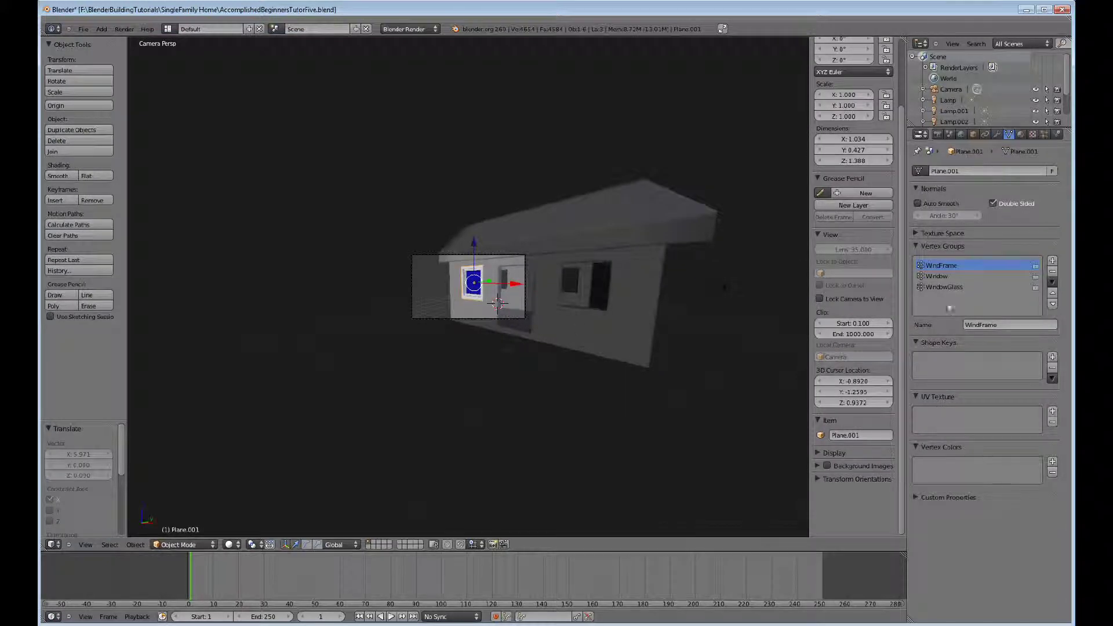
click(1020, 134)
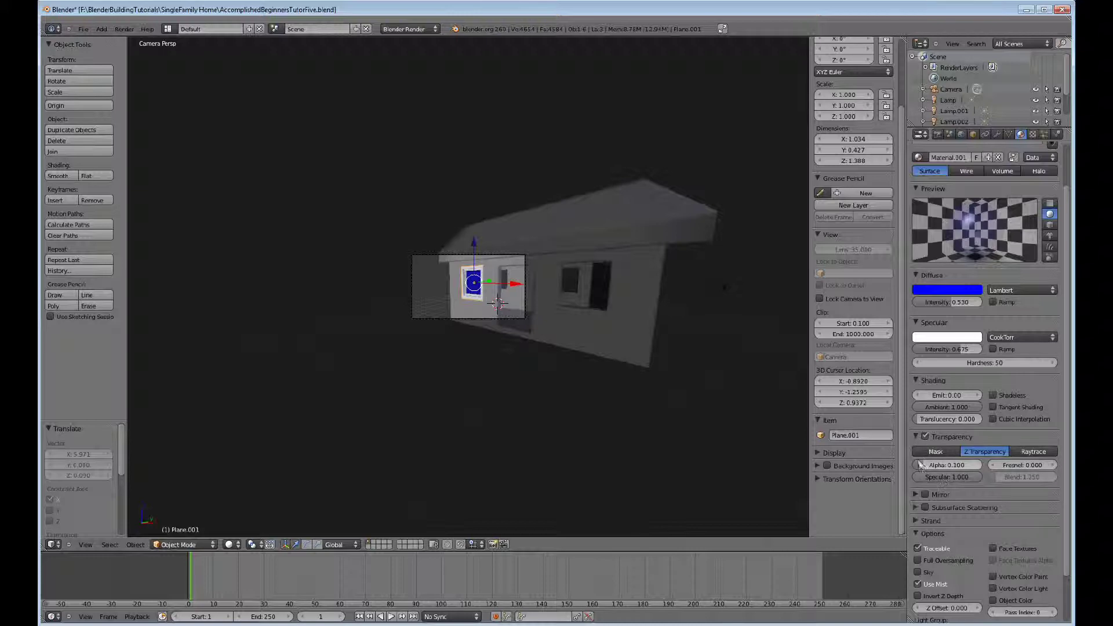
drag(928, 467, 962, 467)
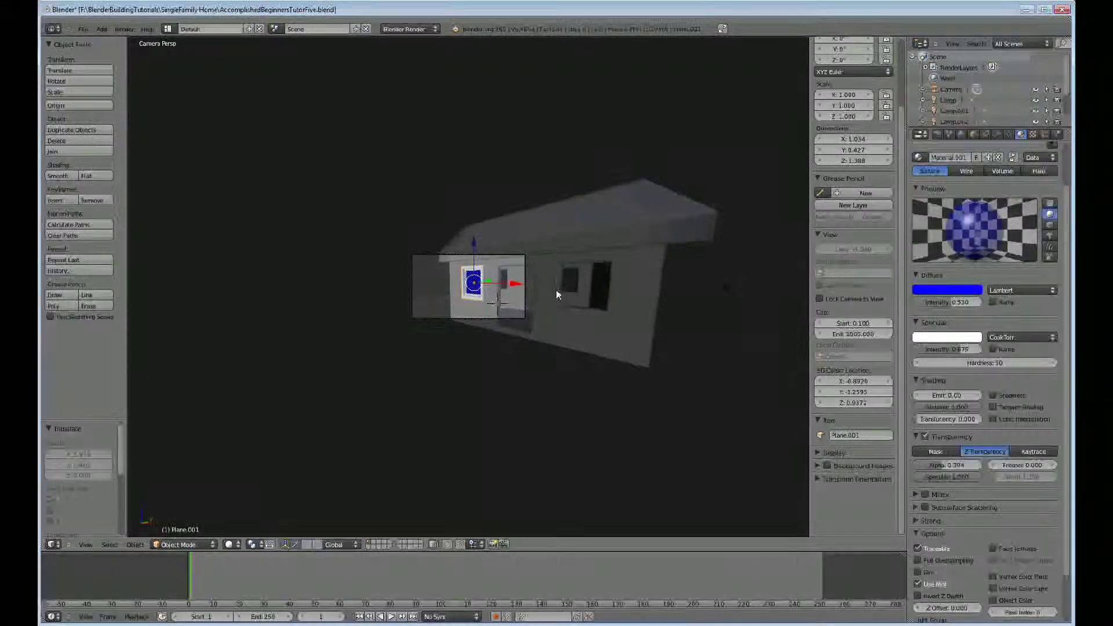
Render the scene to examine the less transparent blue glass at several zoom levels, and return to the 3D view
key(F12)
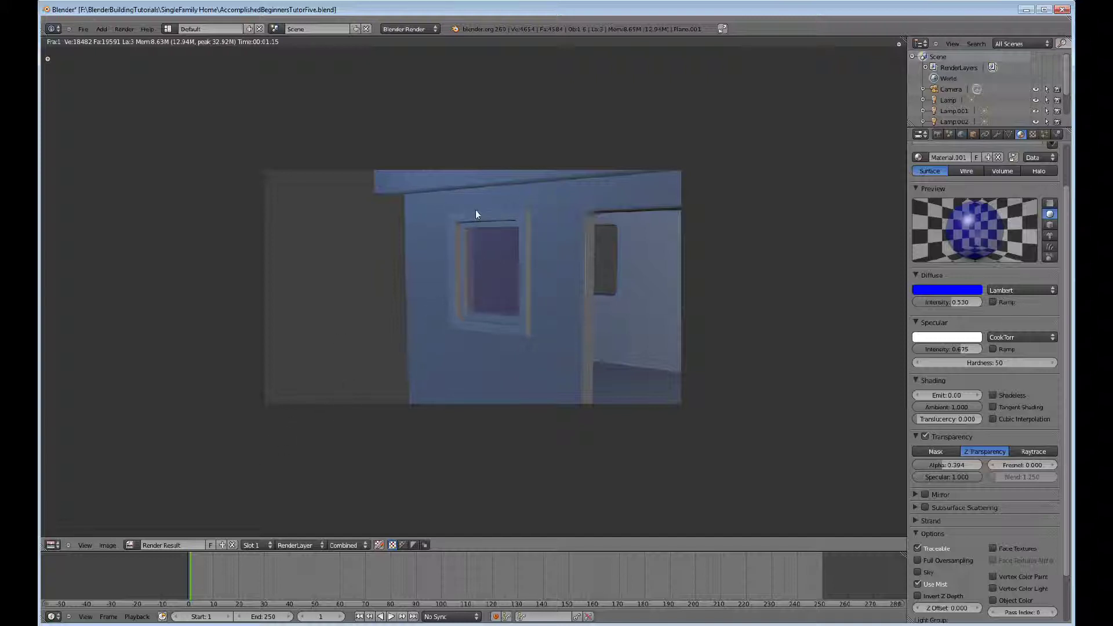
scroll(576, 274, down, 5)
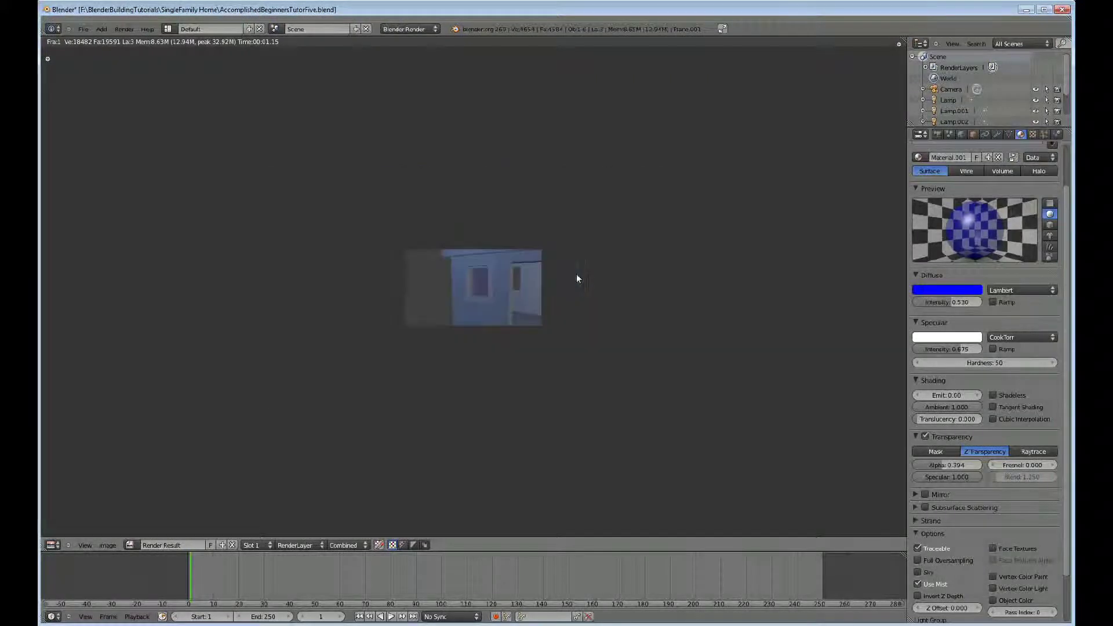
scroll(520, 310, up, 2)
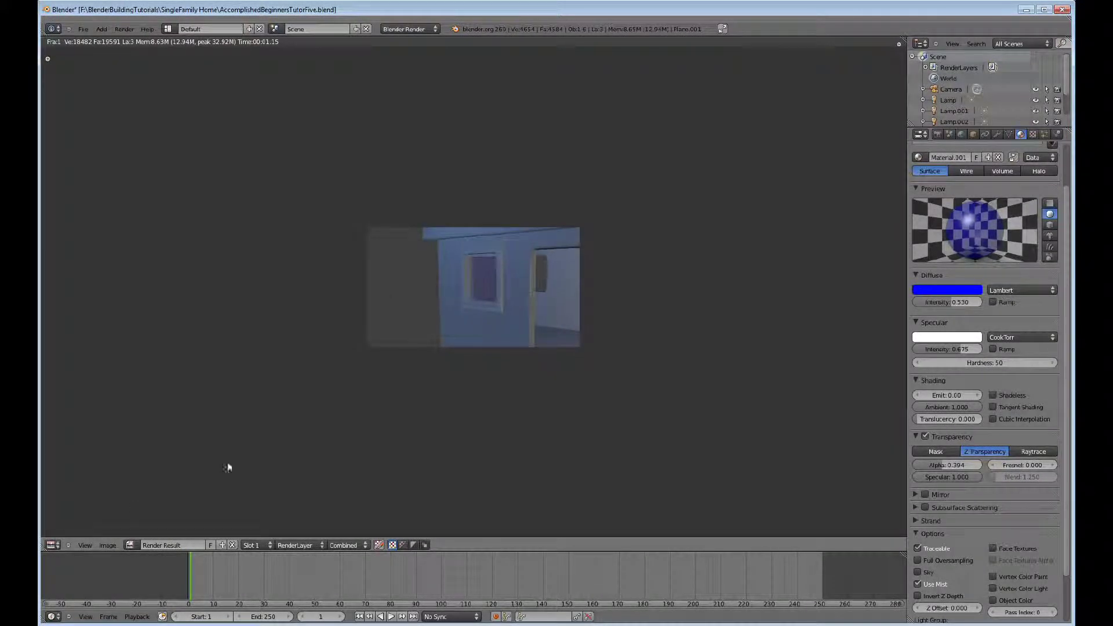
scroll(249, 458, up, 5)
click(53, 545)
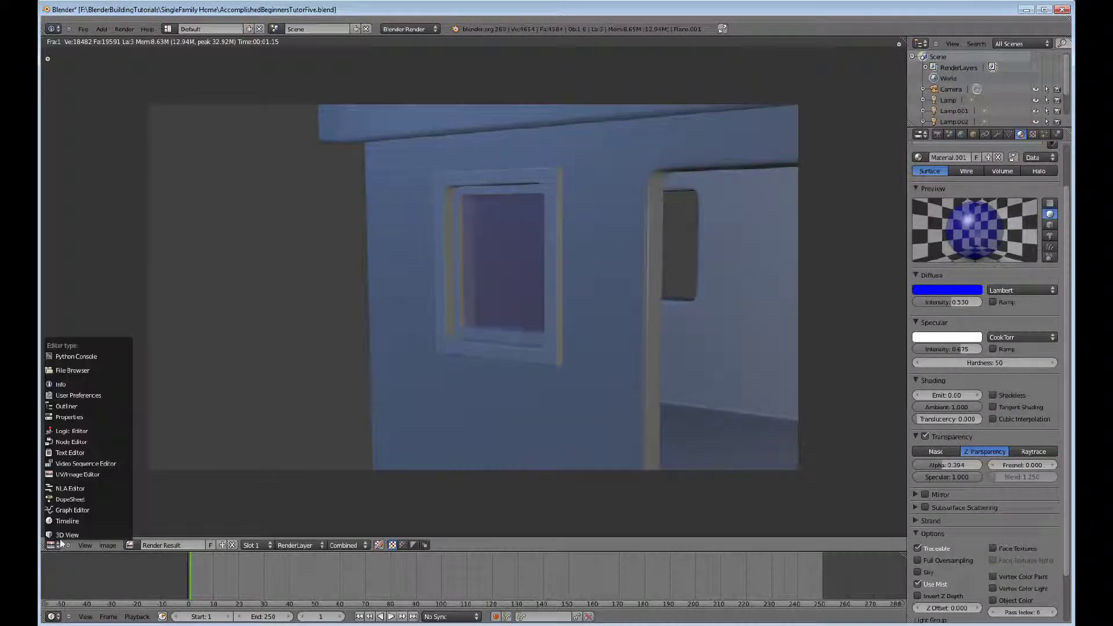
click(64, 532)
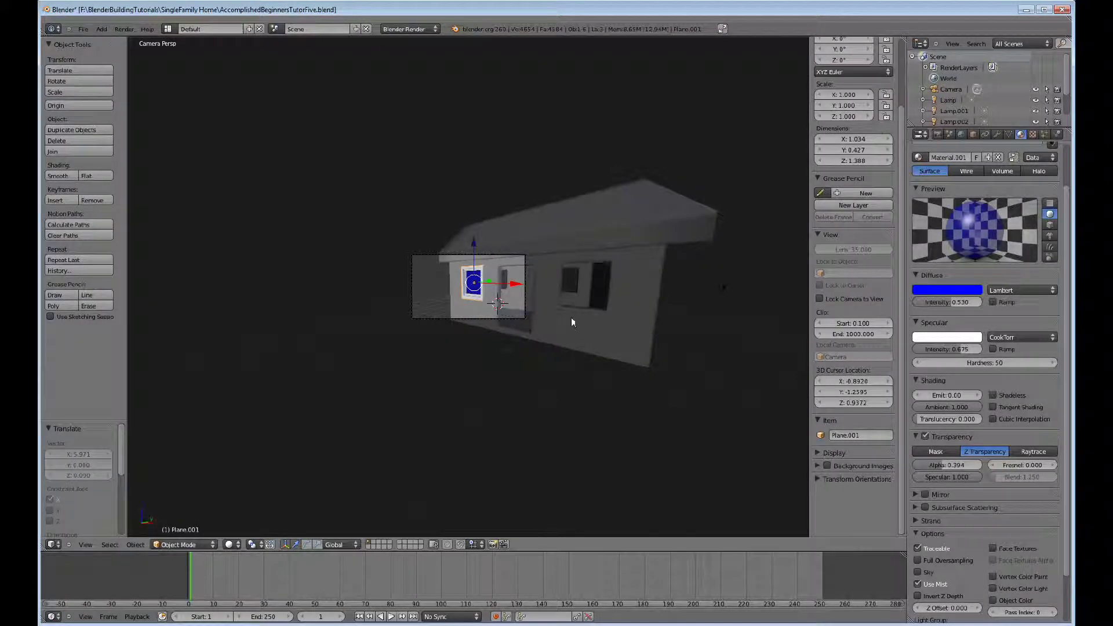